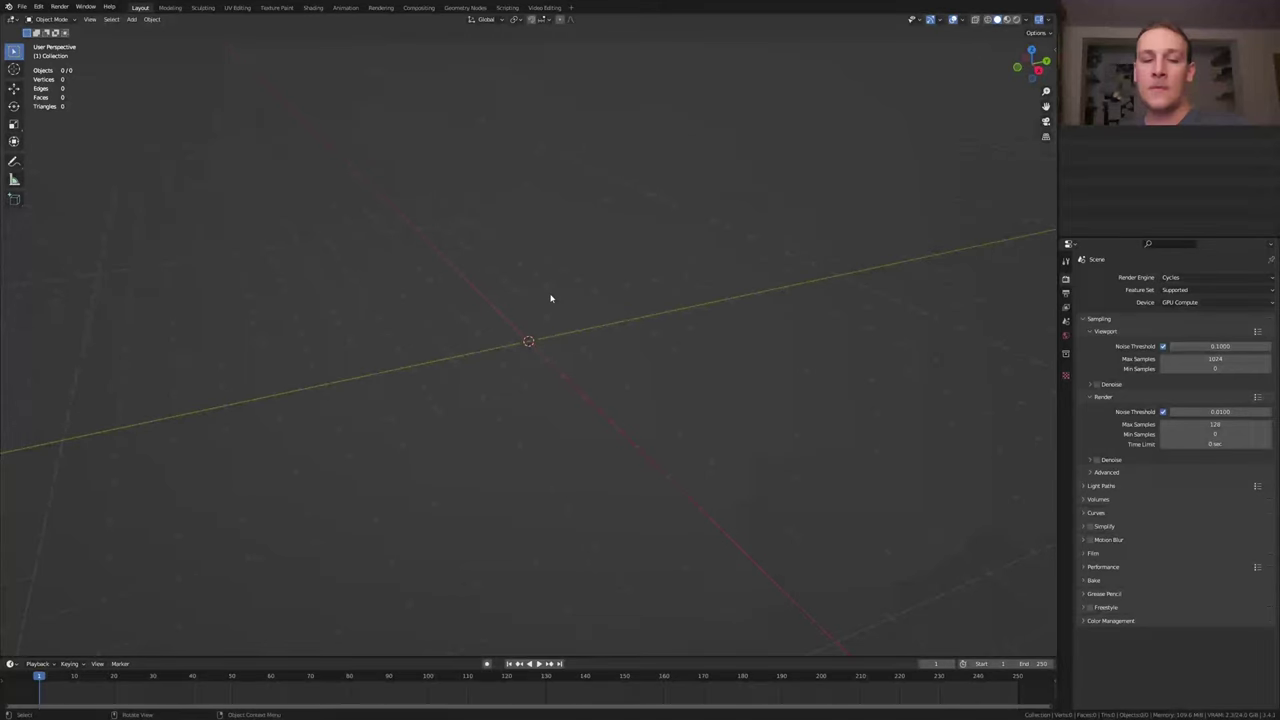
Step: Add a plane mesh and create a new geometry node tree for it in the Geometry Nodes workspace
key(shift+a)
mouse_move(530, 297)
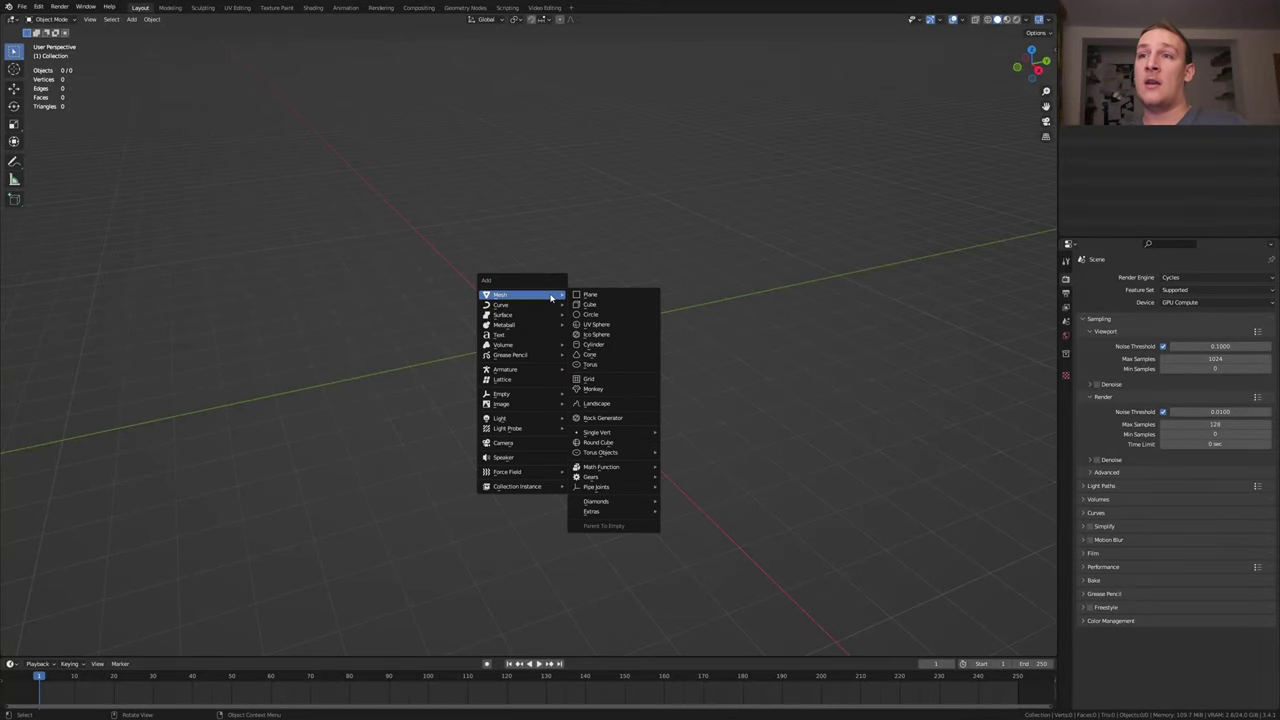
click(600, 297)
click(466, 8)
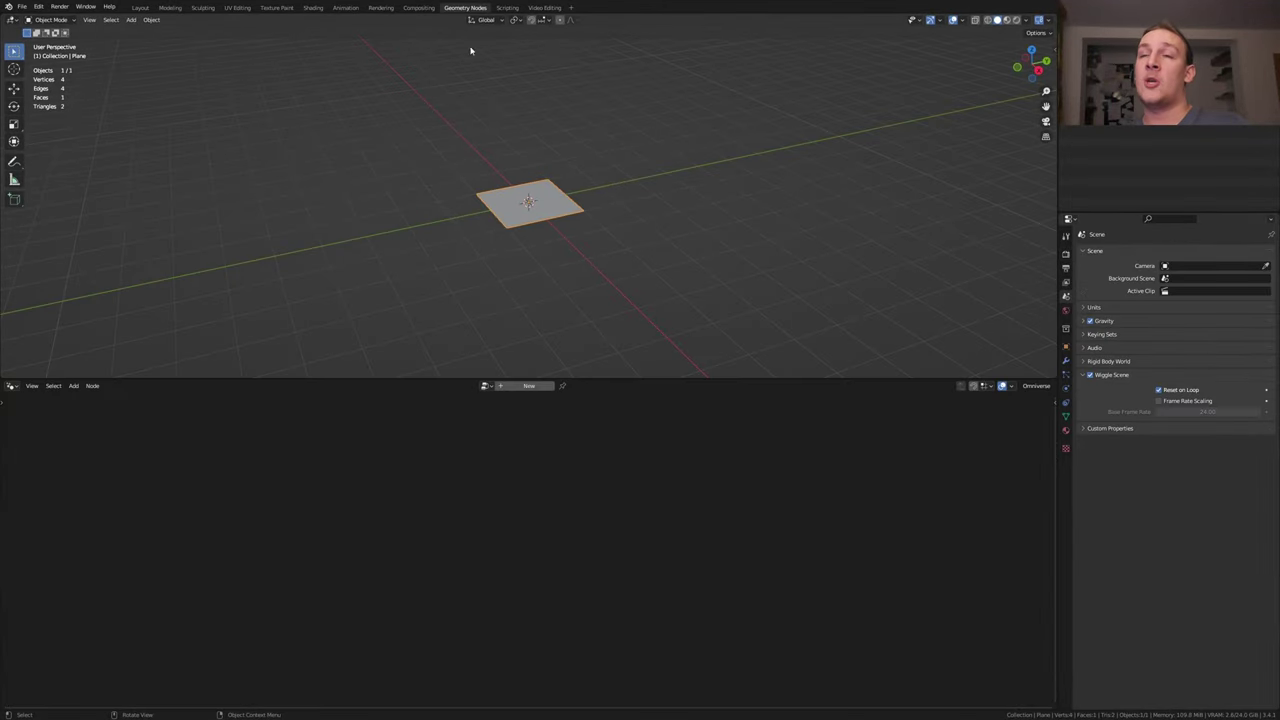
click(528, 385)
Step: Insert a Triangulate node between the Group Input and Group Output nodes
key(shift+a)
text(tr)
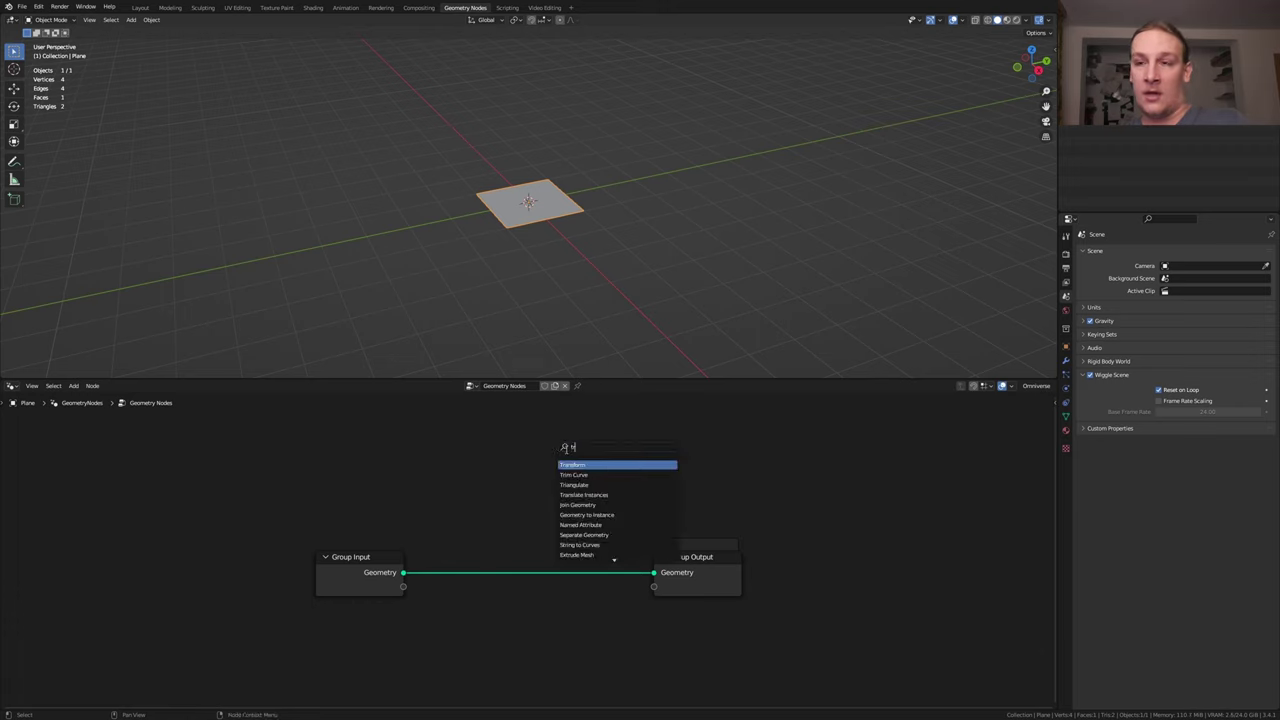
click(590, 485)
click(500, 530)
Step: Insert a Split Edges node between Triangulate and the Group Output
key(shift+a)
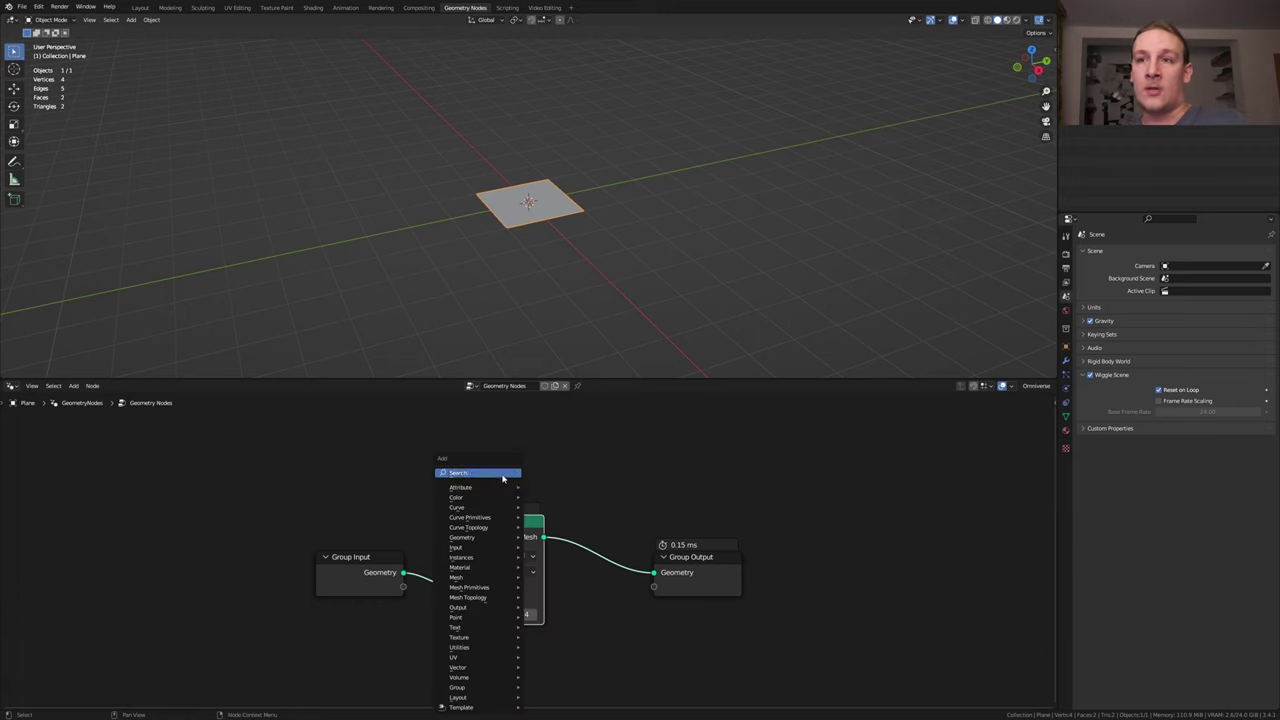
text(sp)
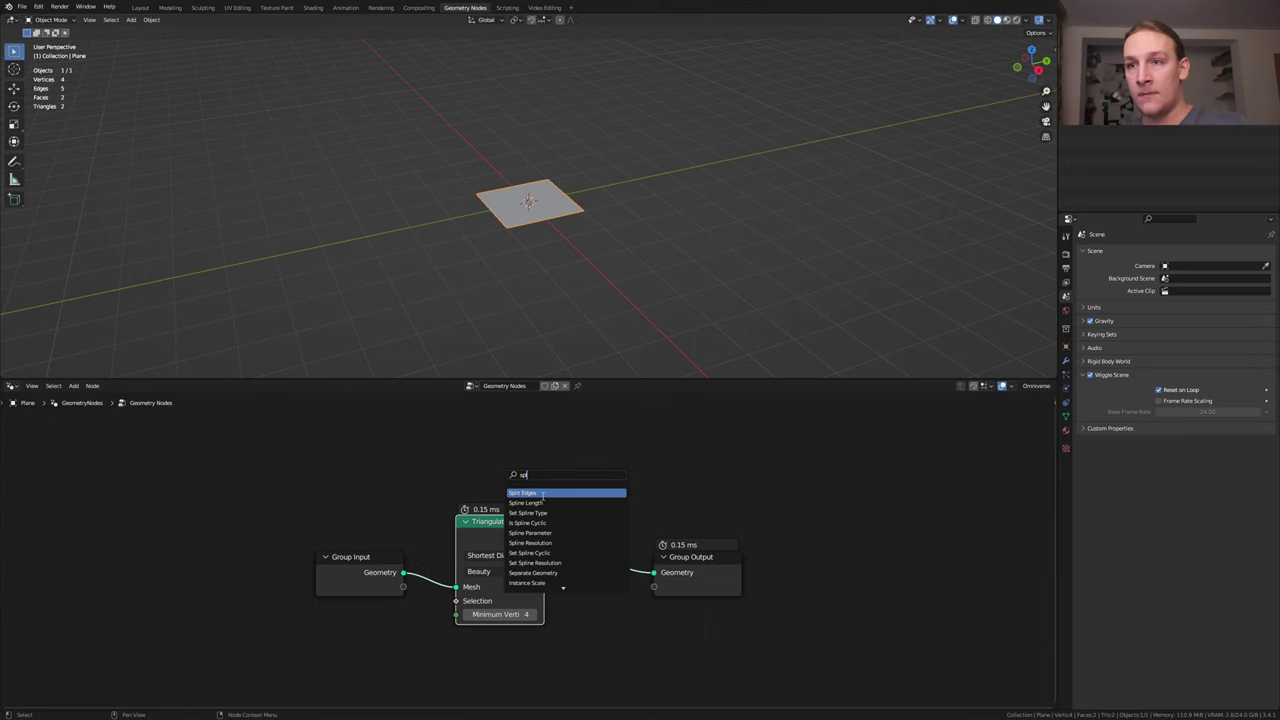
click(542, 494)
click(593, 513)
Step: Insert a Scale Elements node after Split Edges and set its scale to 0.55
key(shift+a)
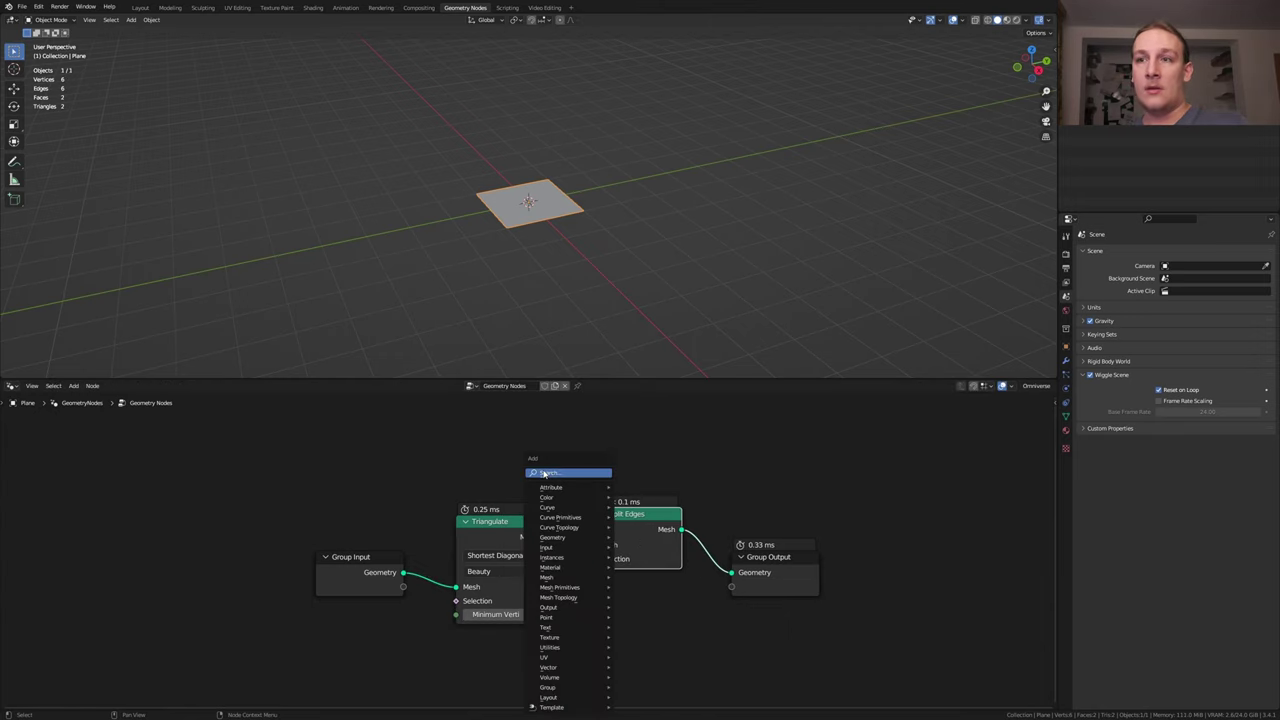
text(sca)
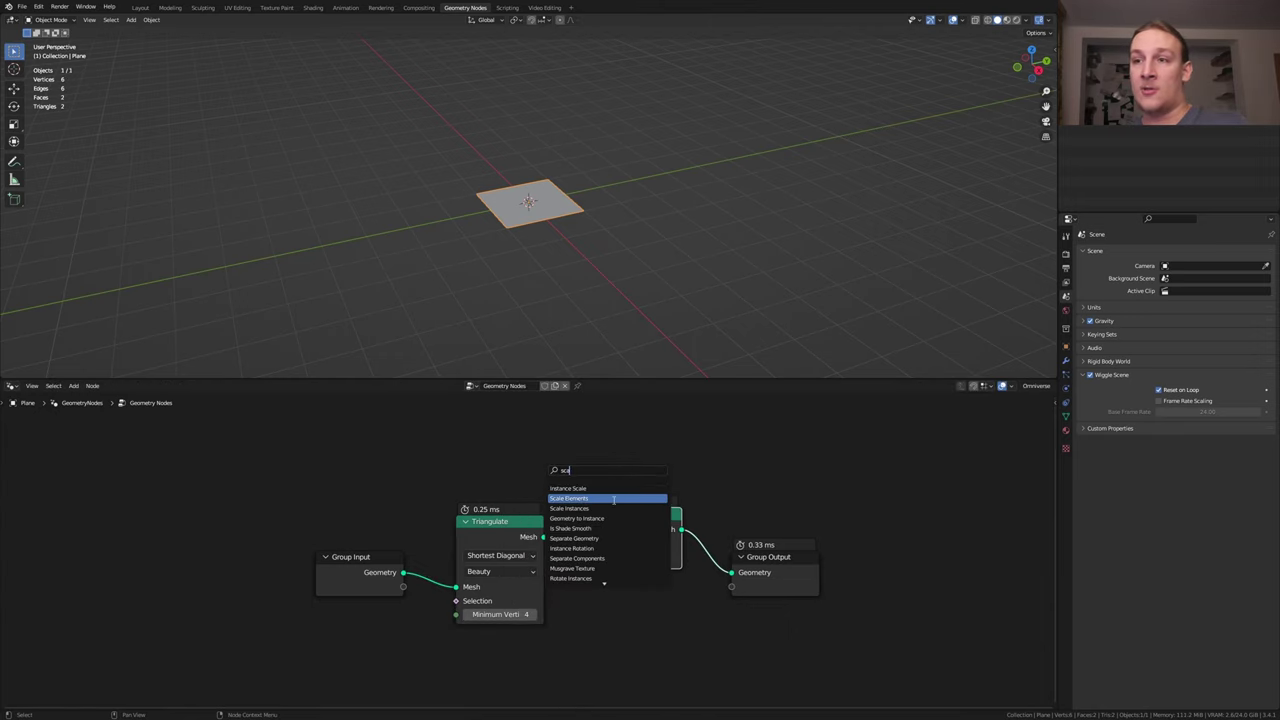
click(610, 498)
click(740, 505)
click(795, 598)
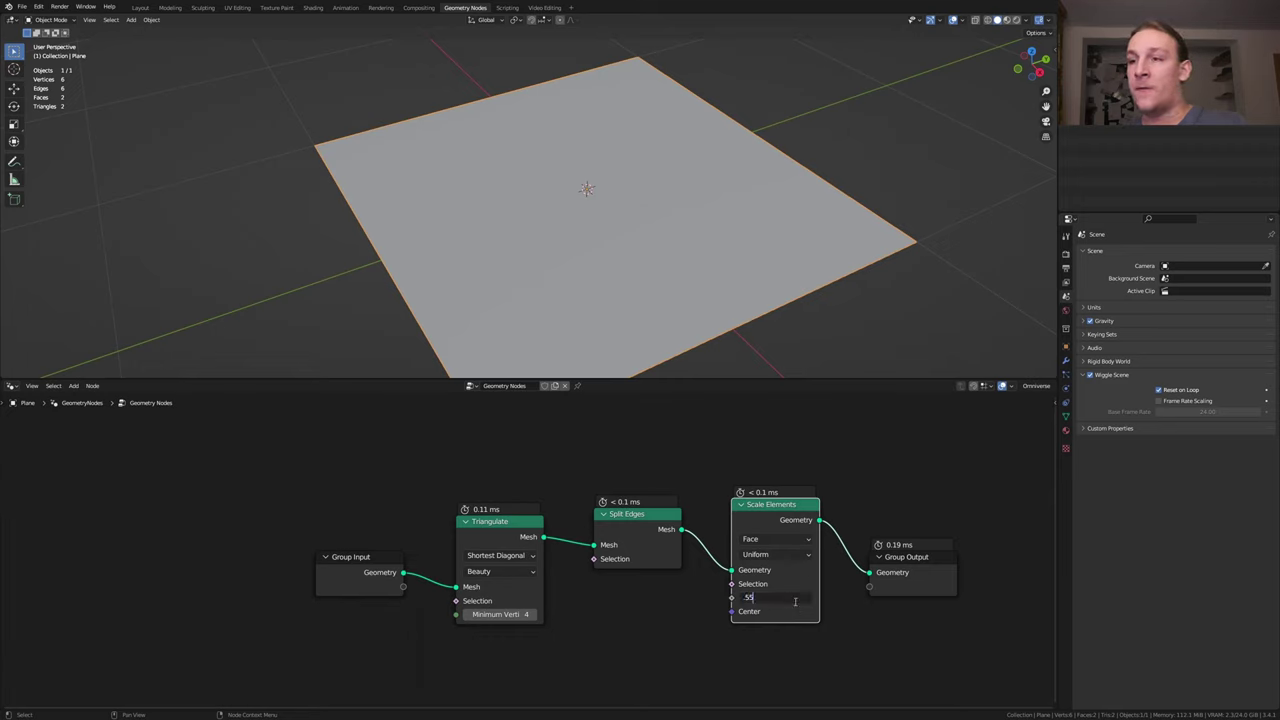
key(Return)
Step: Insert a Subdivide Mesh node between Triangulate and Split Edges and set its level to 6
key(shift+a)
text(sub)
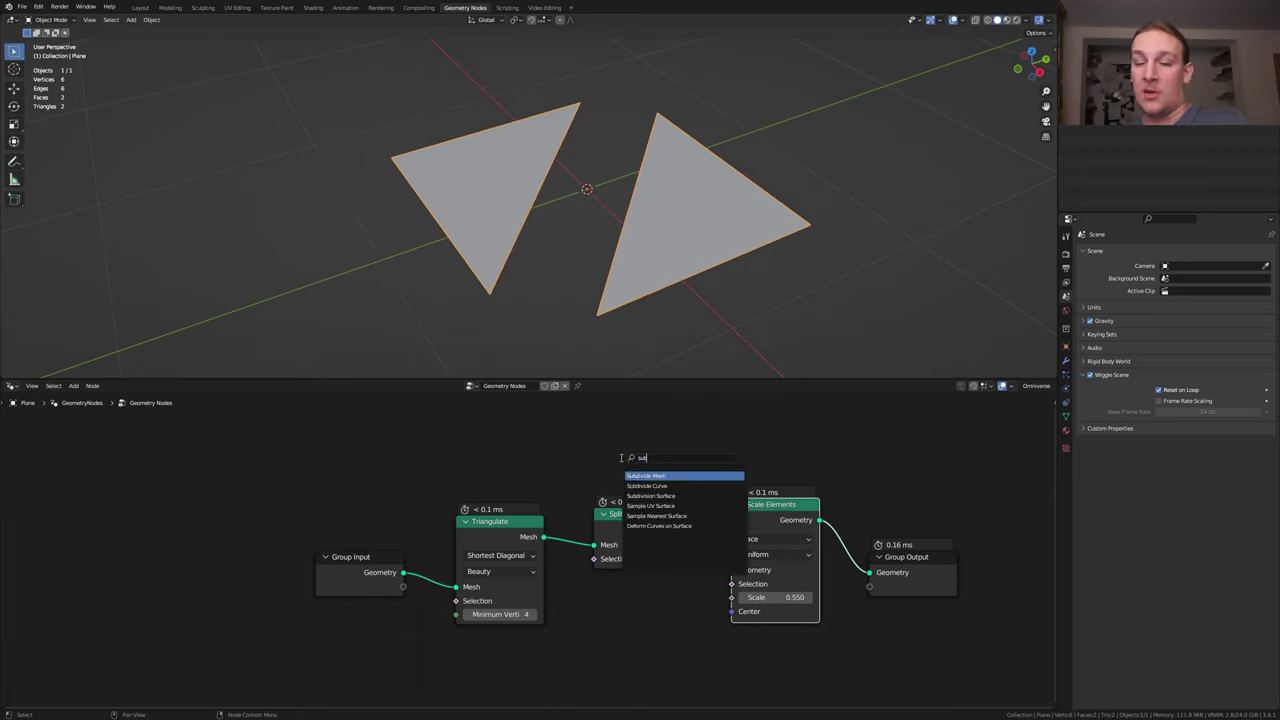
click(670, 476)
click(575, 546)
click(641, 565)
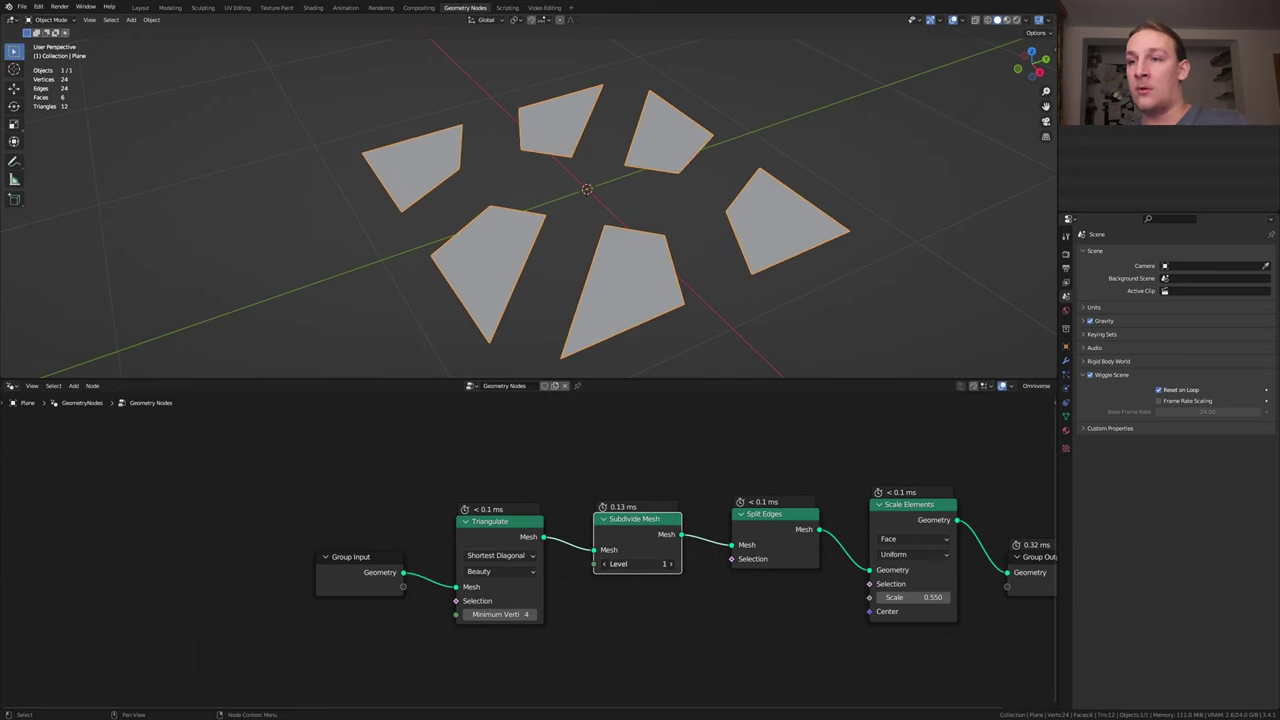
text(6)
key(Return)
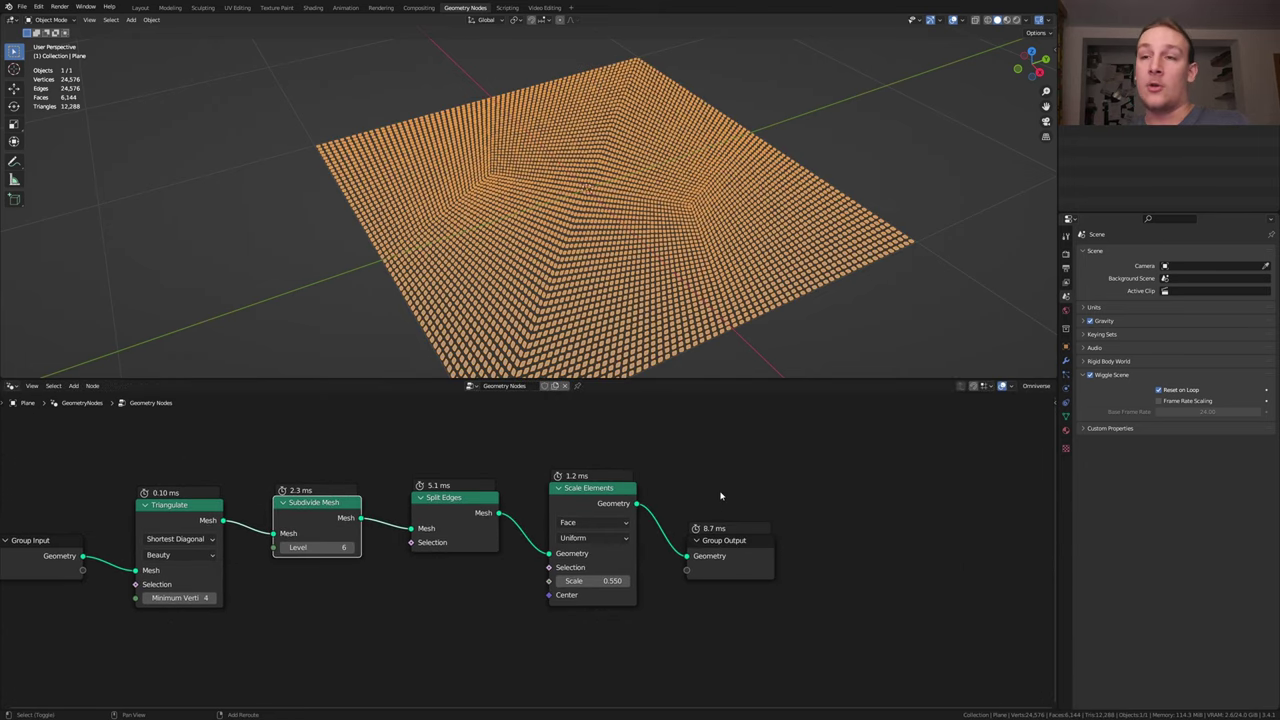
Step: Insert an Extrude Mesh node between Scale Elements and the Group Output
key(shift+a)
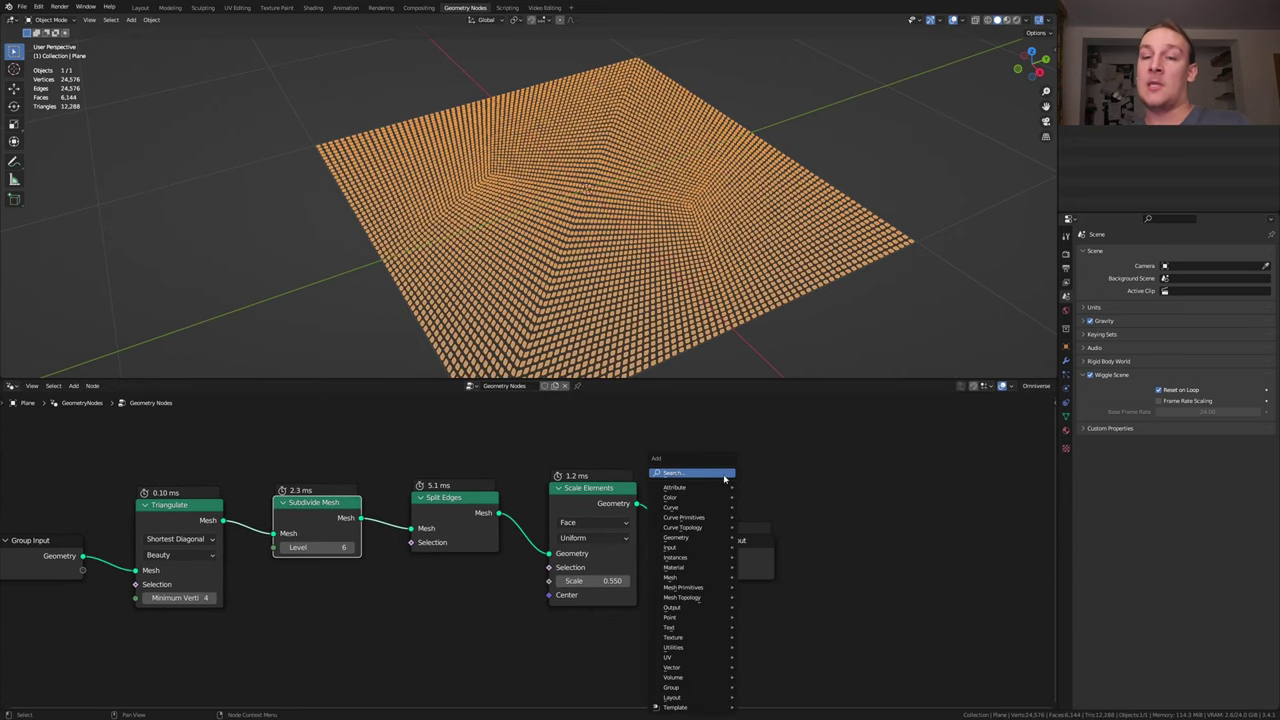
click(725, 475)
text(ex)
click(747, 512)
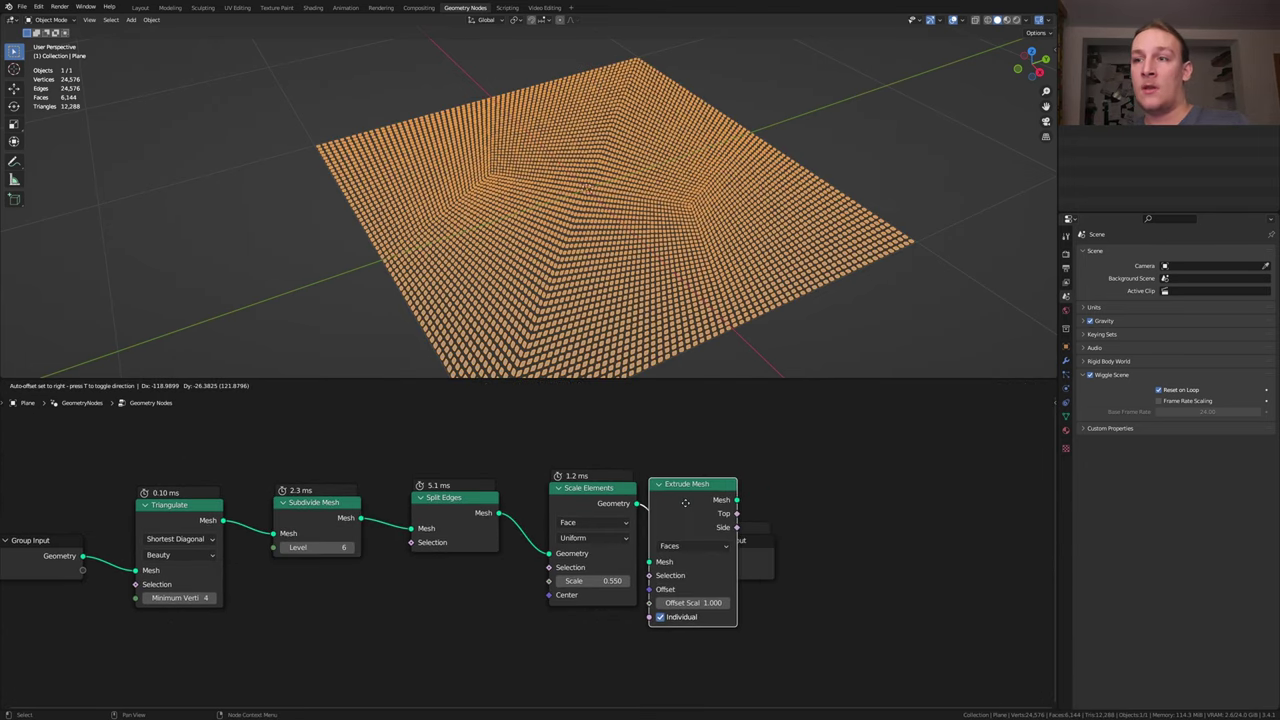
click(755, 588)
Step: Add a Mix node and connect its result to the selections of Split Edges and Scale Elements and to Extrude Mesh's Offset Scale
key(shift+a)
text(mi)
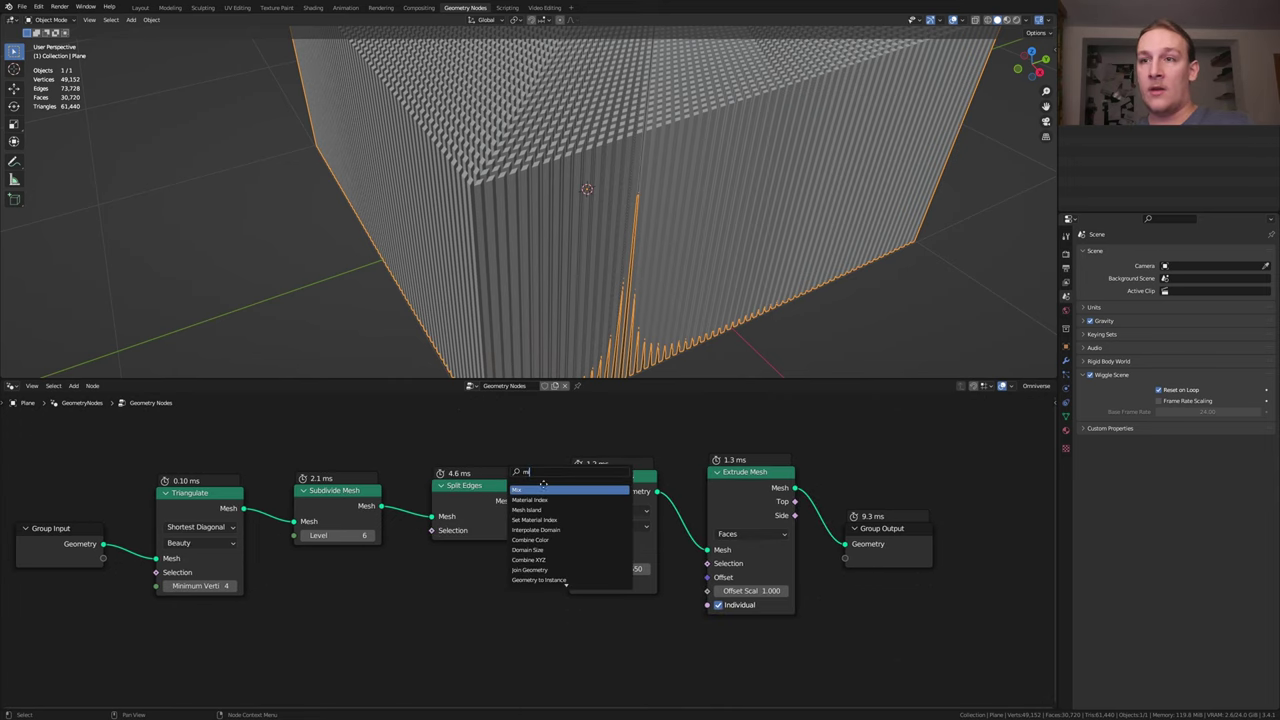
click(543, 488)
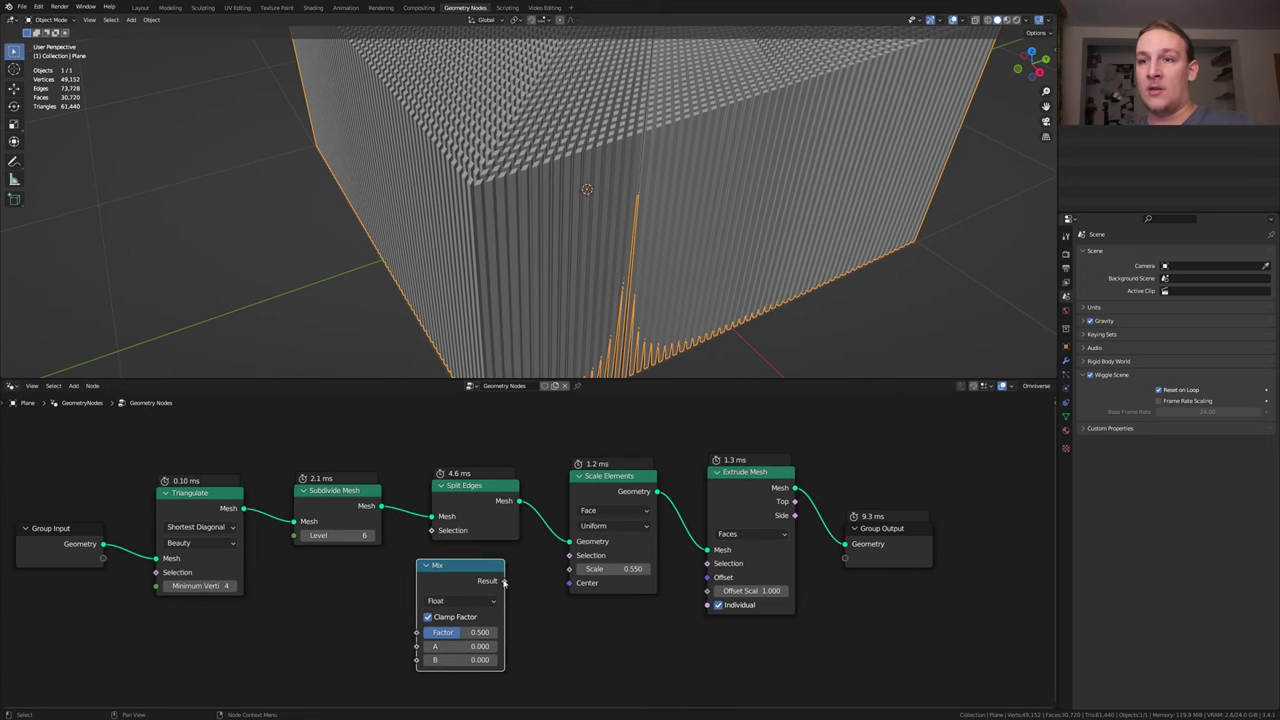
drag(504, 581, 432, 530)
drag(504, 581, 571, 556)
drag(510, 587, 707, 590)
Step: Add a Musgrave Texture node beside the Mix node and place a duplicate of it below
key(shift+a)
text(m)
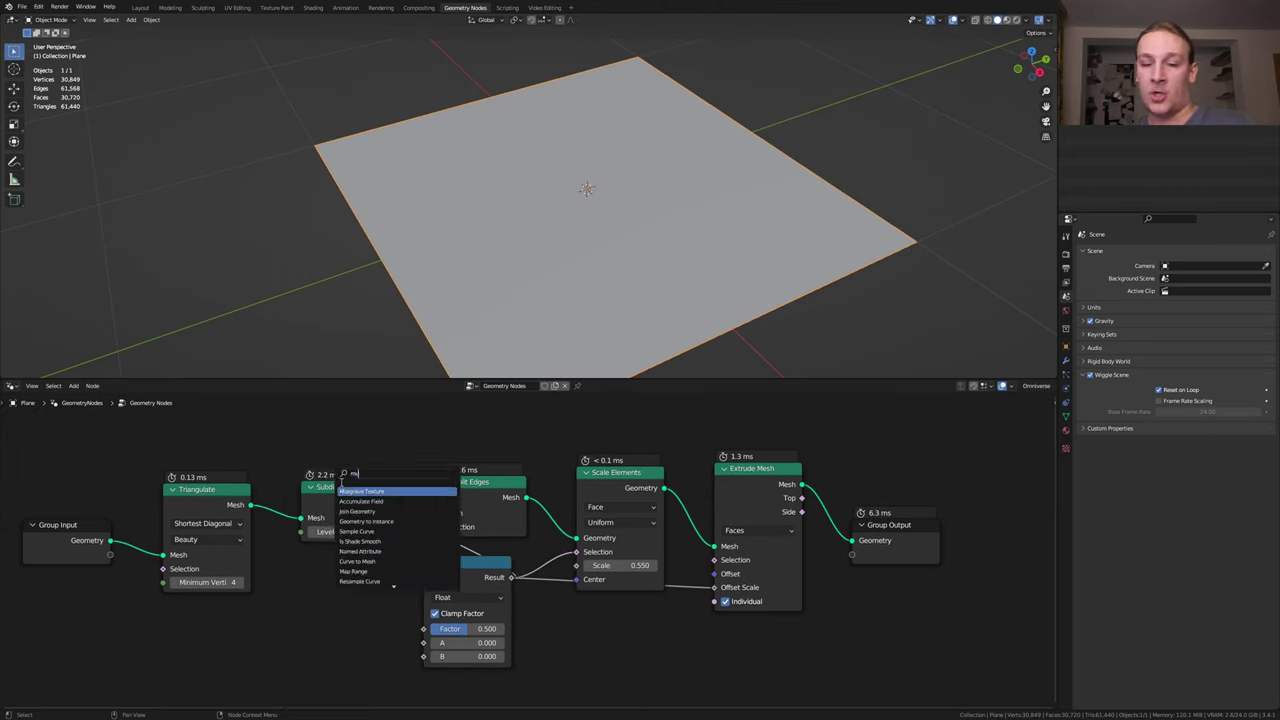
key(Return)
click(318, 614)
middle_drag(322, 614, 395, 480)
key(shift+d)
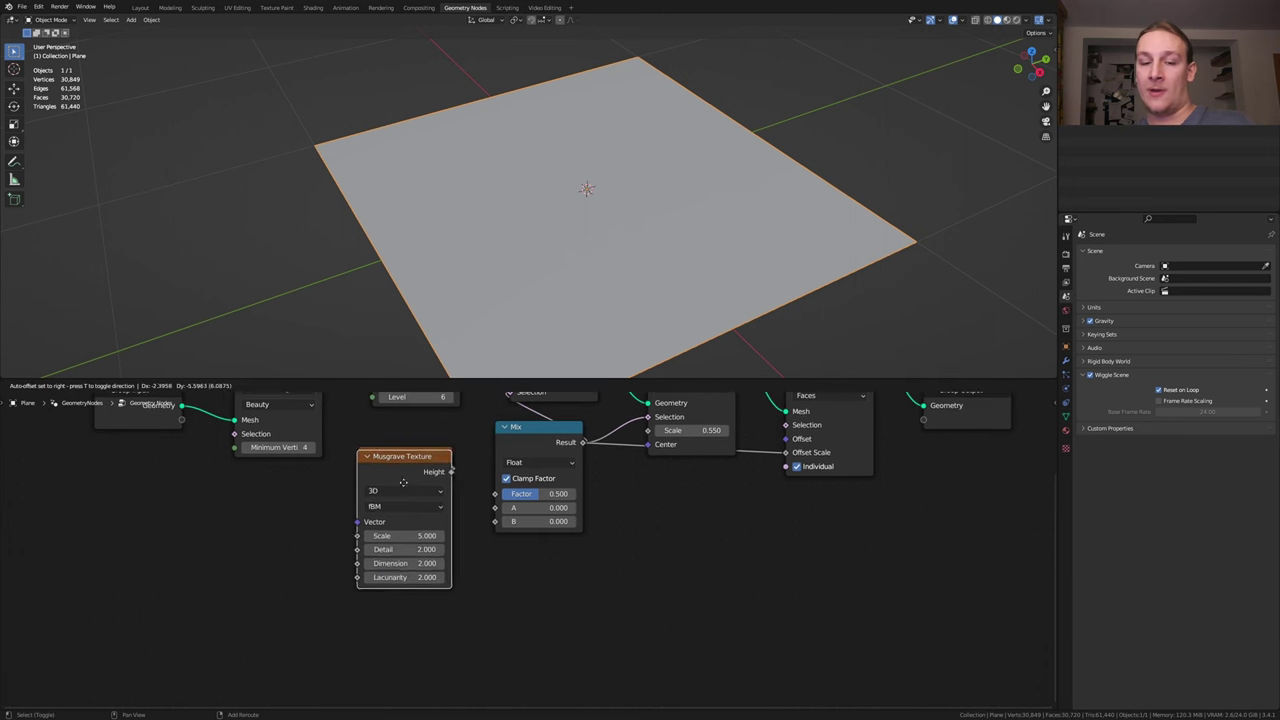
click(396, 642)
Step: Connect the two Musgrave Texture heights to Mix inputs A and B and set both textures to 4D
drag(453, 469, 445, 631)
click(405, 487)
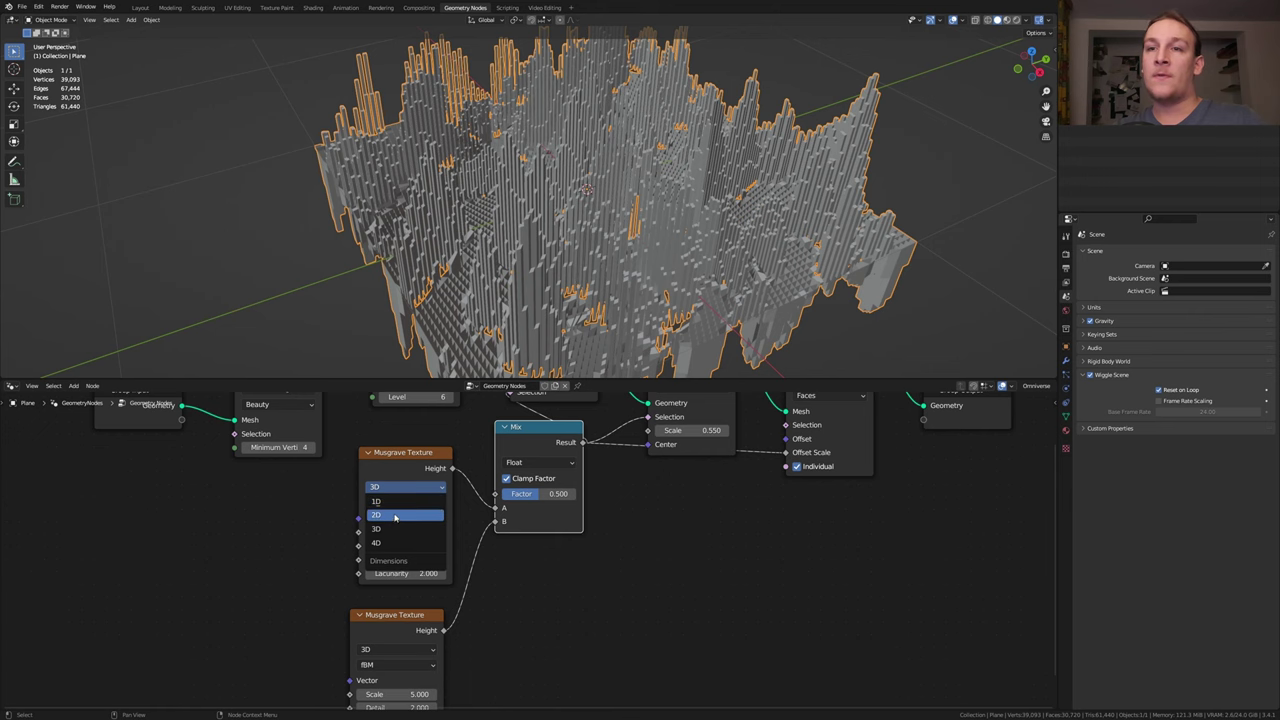
alt+click(386, 546)
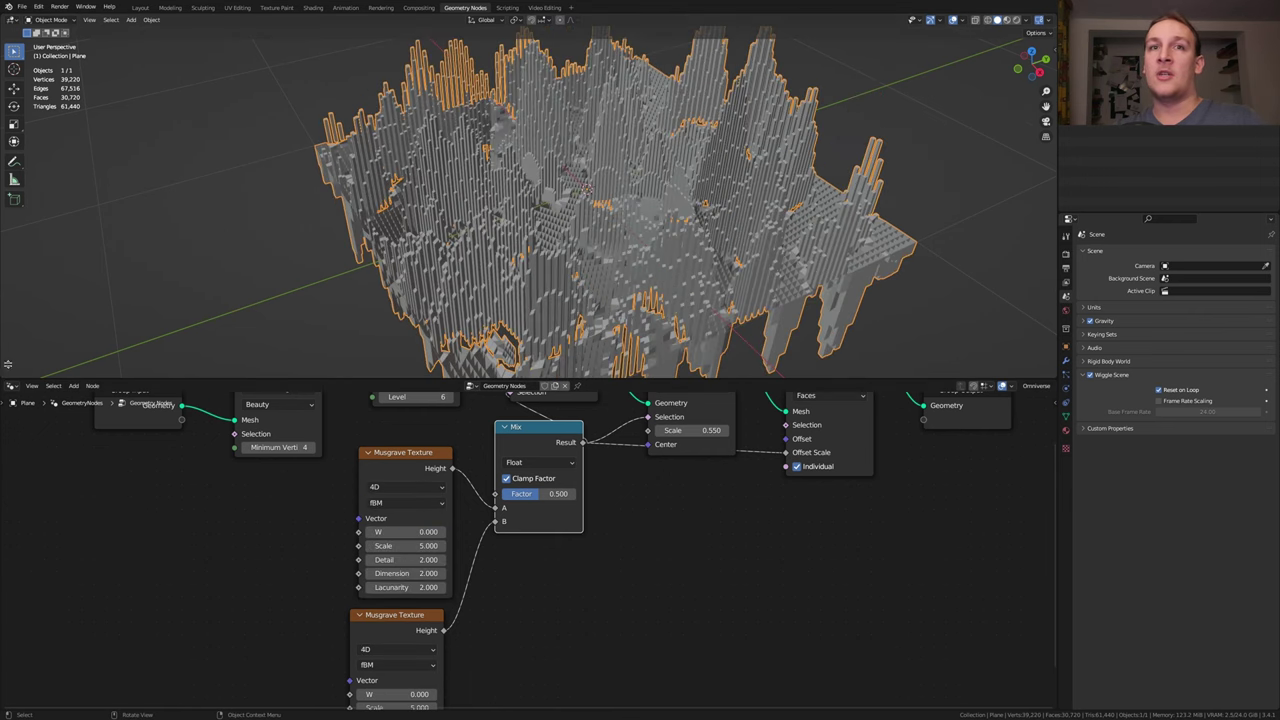
Step: Split off a new area between the 3D viewport and the node editor and make it a Timeline
drag(5, 376, 10, 268)
click(12, 273)
click(123, 315)
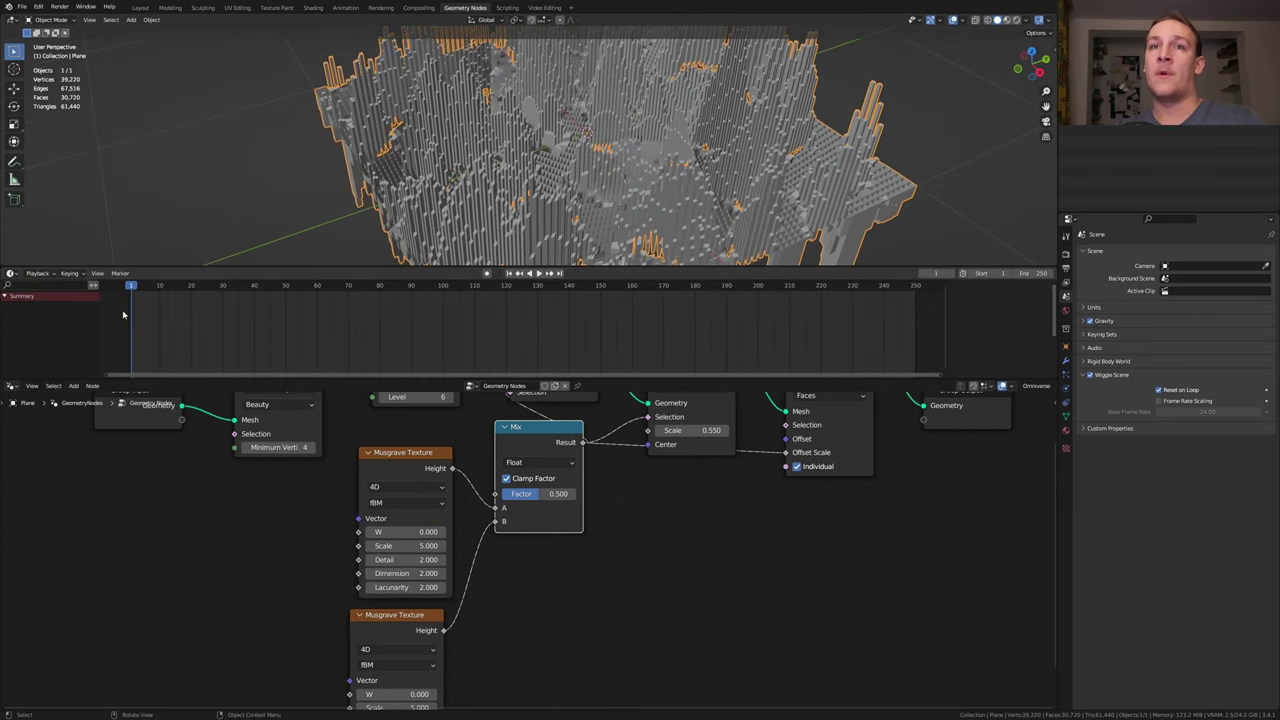
Step: Set the Mix node's factor to 0 and keyframe it at frame 1
middle_drag(556, 496, 560, 449)
drag(560, 449, 523, 449)
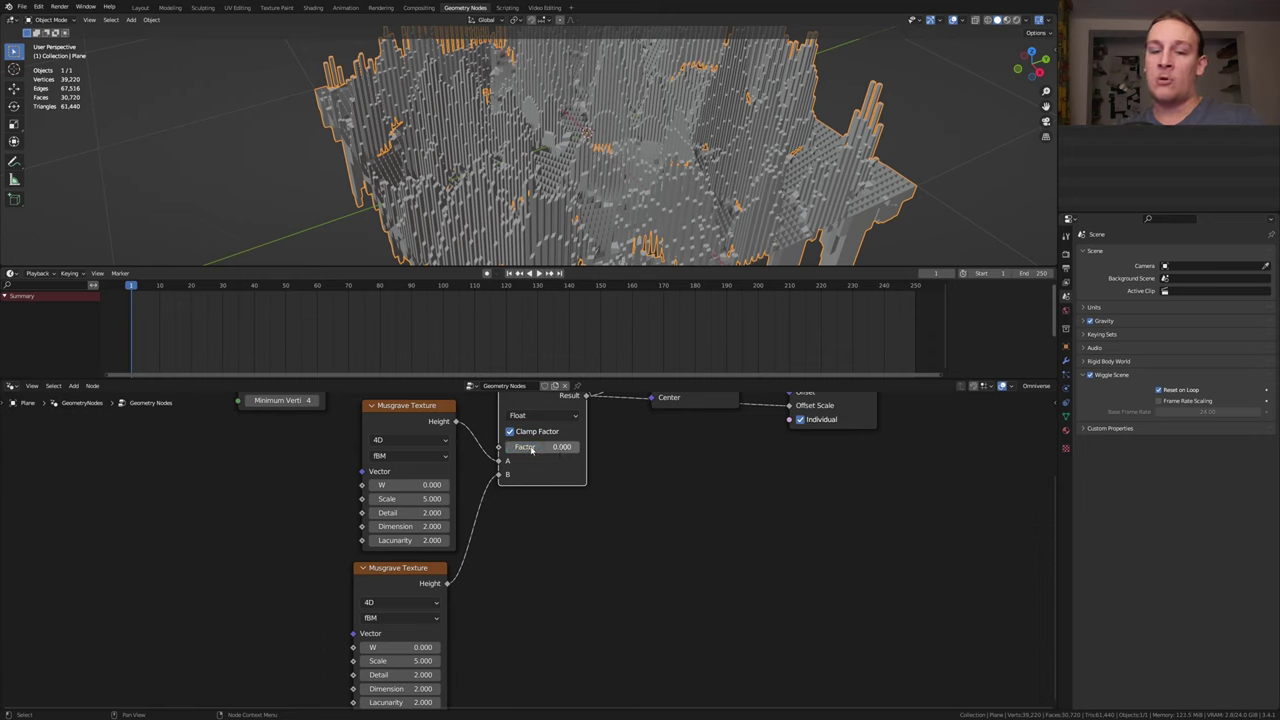
key(i)
Step: Set the upper Musgrave Texture's W to -0.25 and keyframe it at frame 1
click(432, 484)
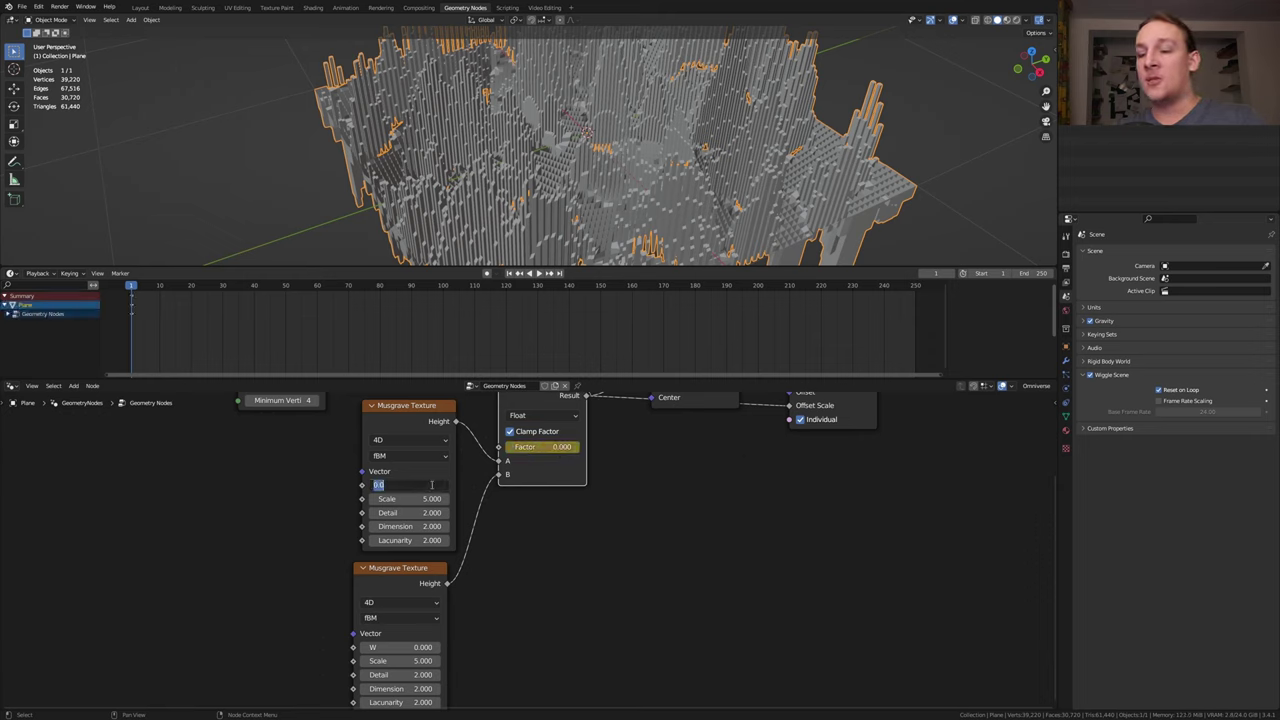
text(-2.5)
key(Return)
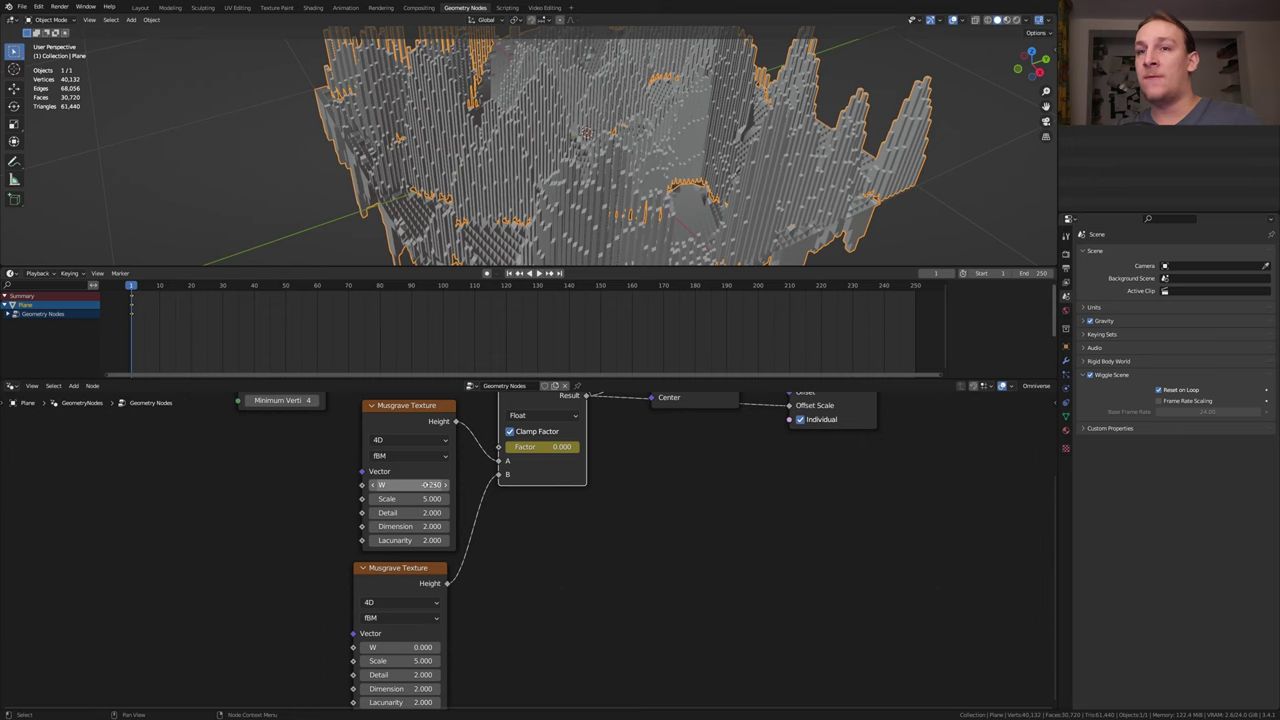
key(i)
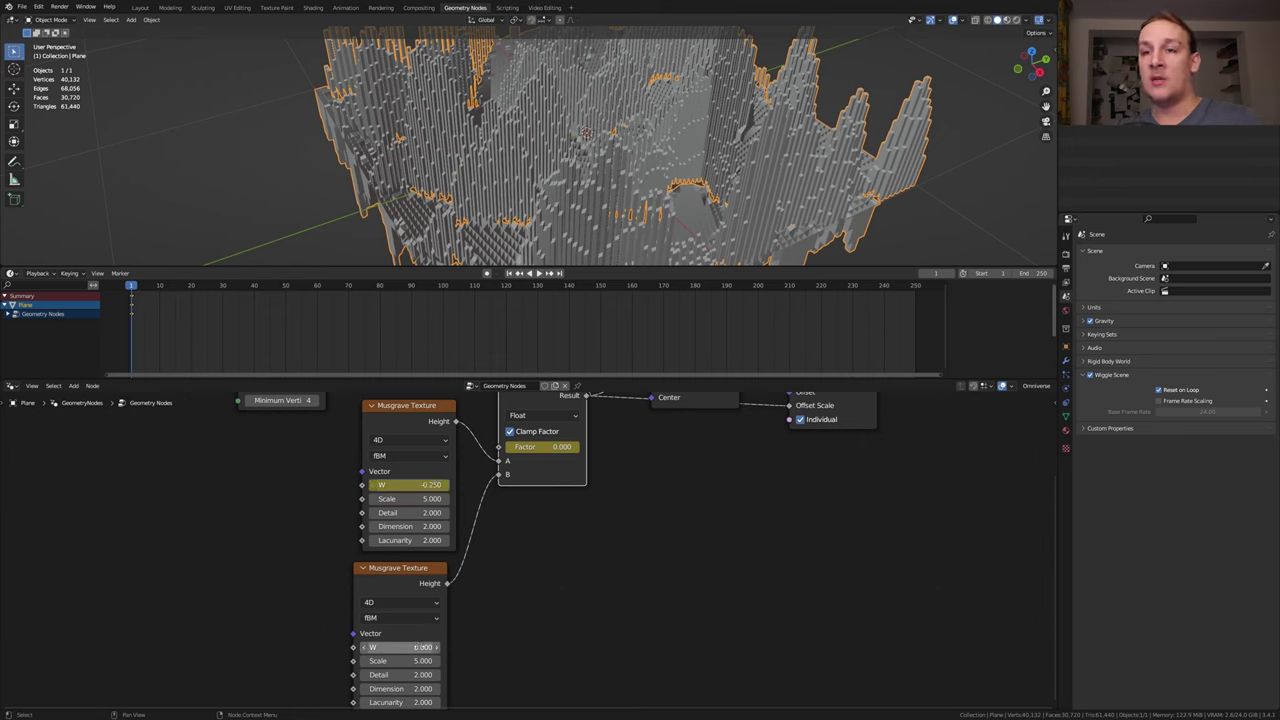
Step: Set the lower Musgrave Texture's W to 0.25 and keyframe it at frame 1
click(420, 647)
key(BackSpace)
text(.25)
key(Return)
key(i)
Step: Set the animation's end frame to 100
click(1022, 273)
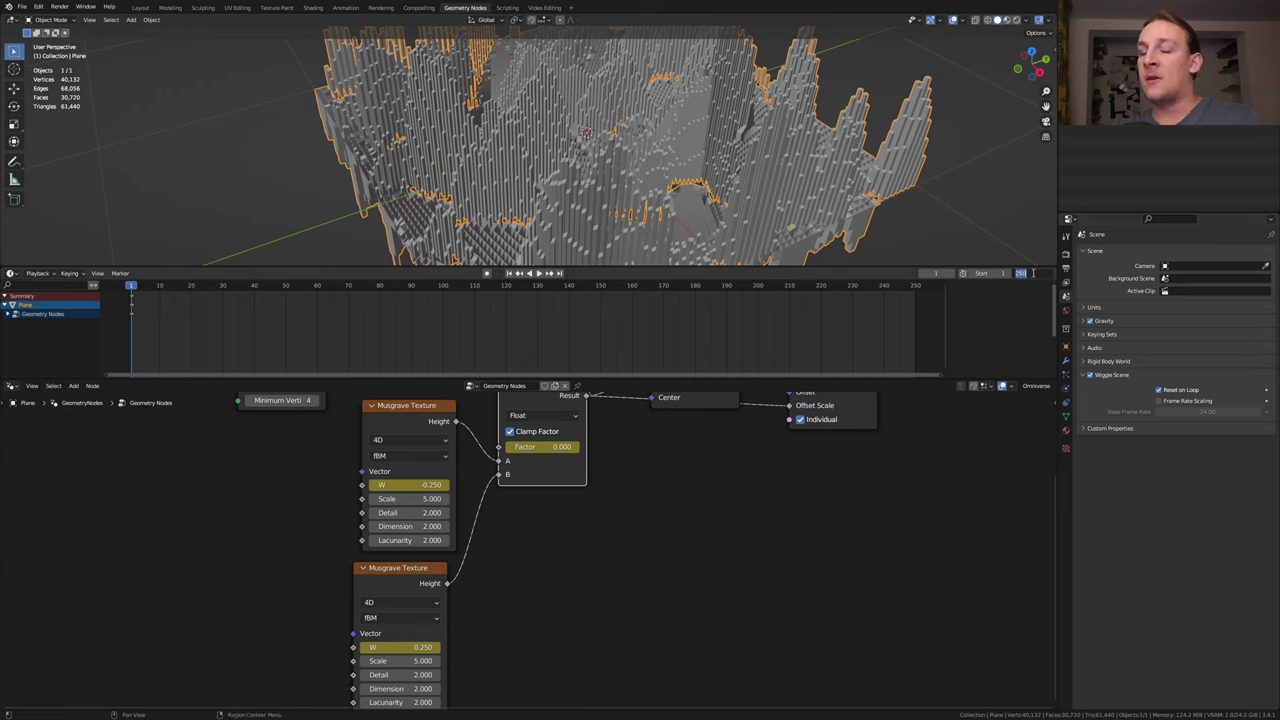
text(100)
key(Return)
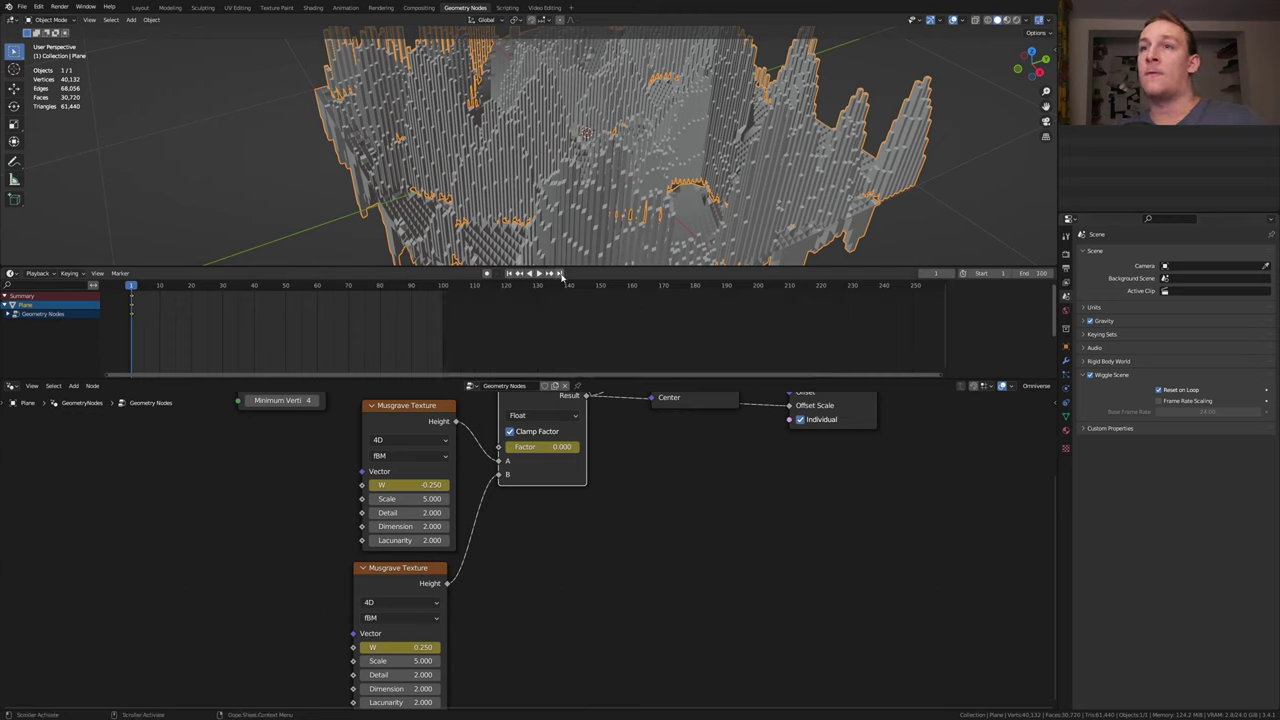
Step: Go to frame 101, set the Mix node's factor to 1 and keyframe it
click(560, 273)
key(Right)
drag(545, 447, 581, 452)
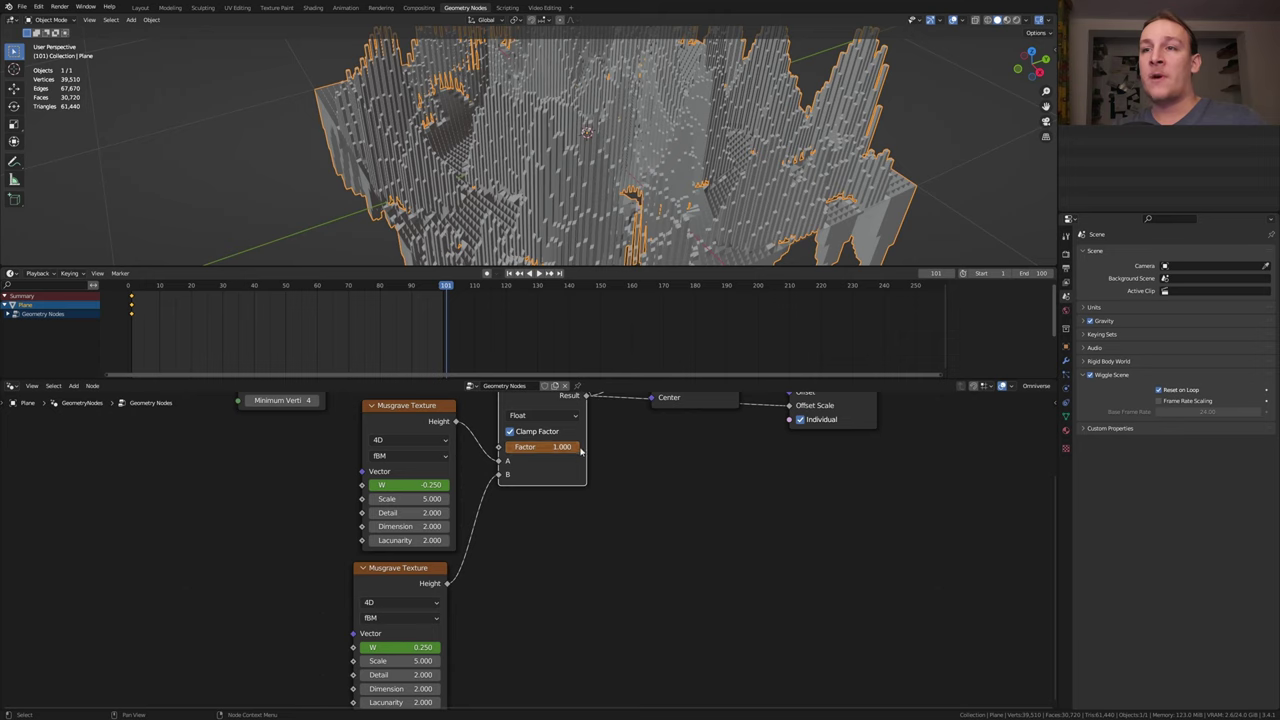
key(i)
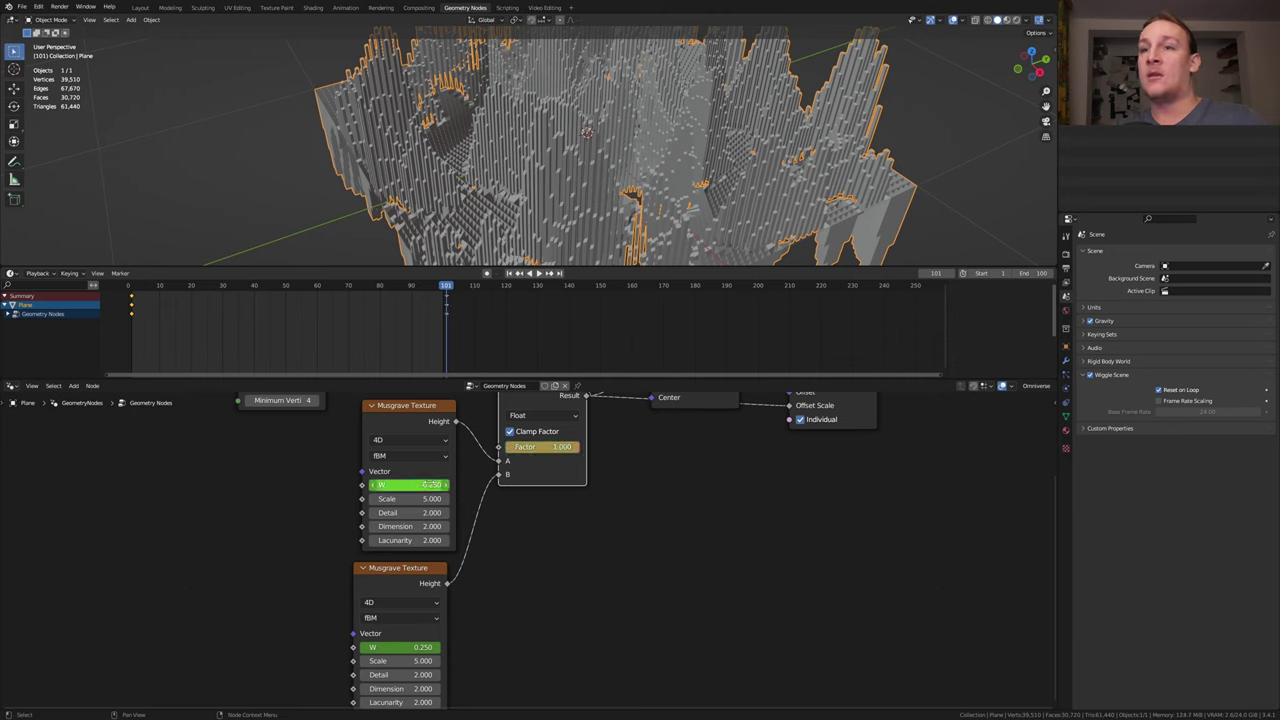
Step: Set the upper Musgrave Texture's W to 0.25 and keyframe it at frame 101
double_click(415, 485)
text(.25)
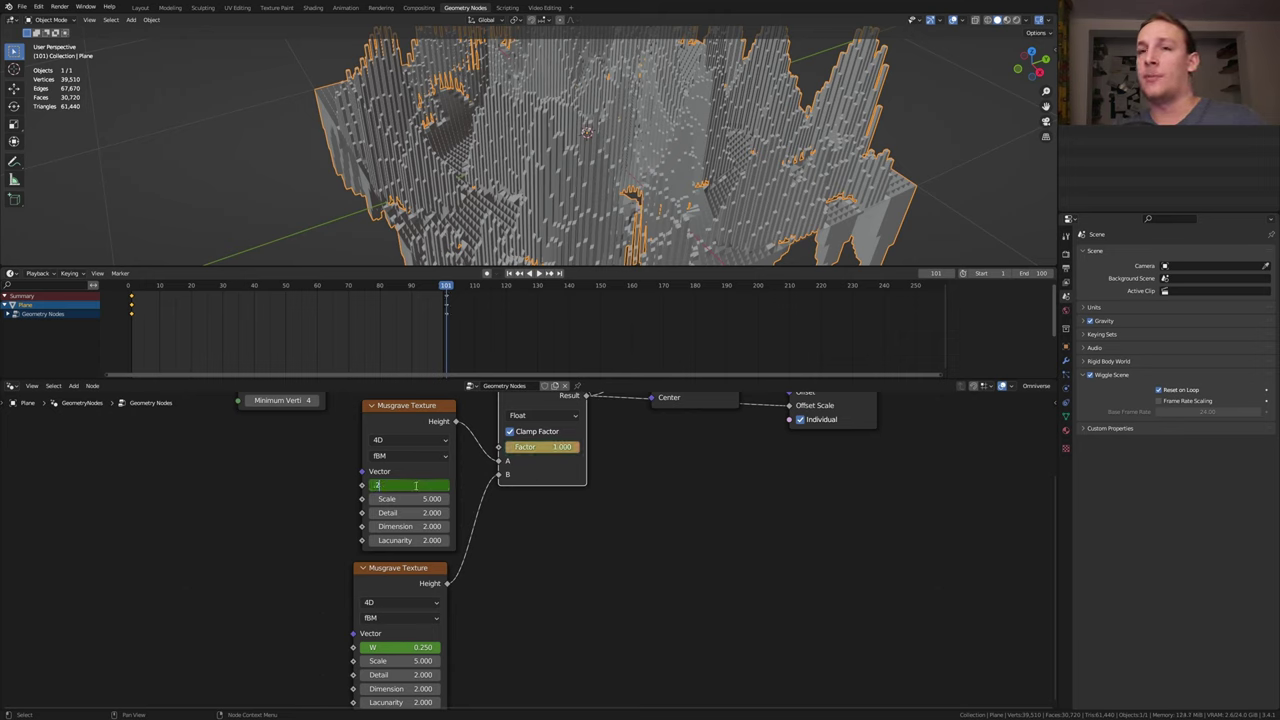
key(Return)
key(i)
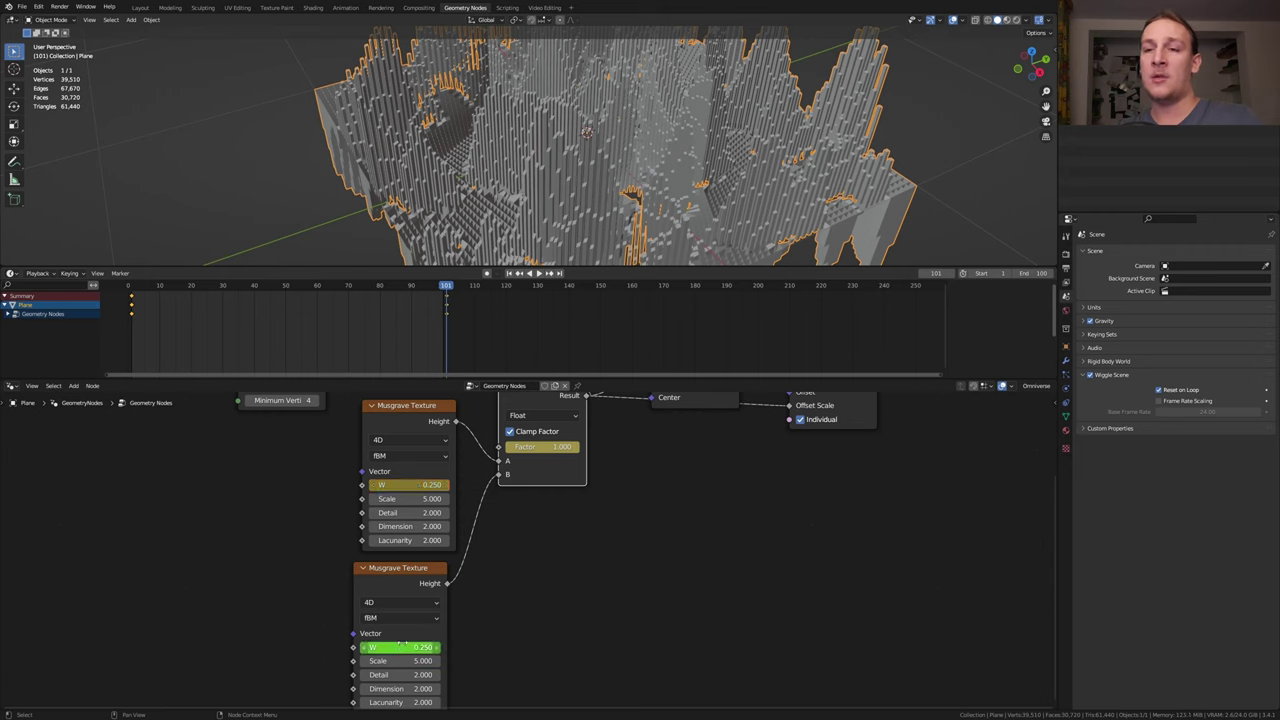
Step: Set the lower Musgrave Texture's W to -0.25 and keyframe it at frame 101
click(405, 647)
key(BackSpace)
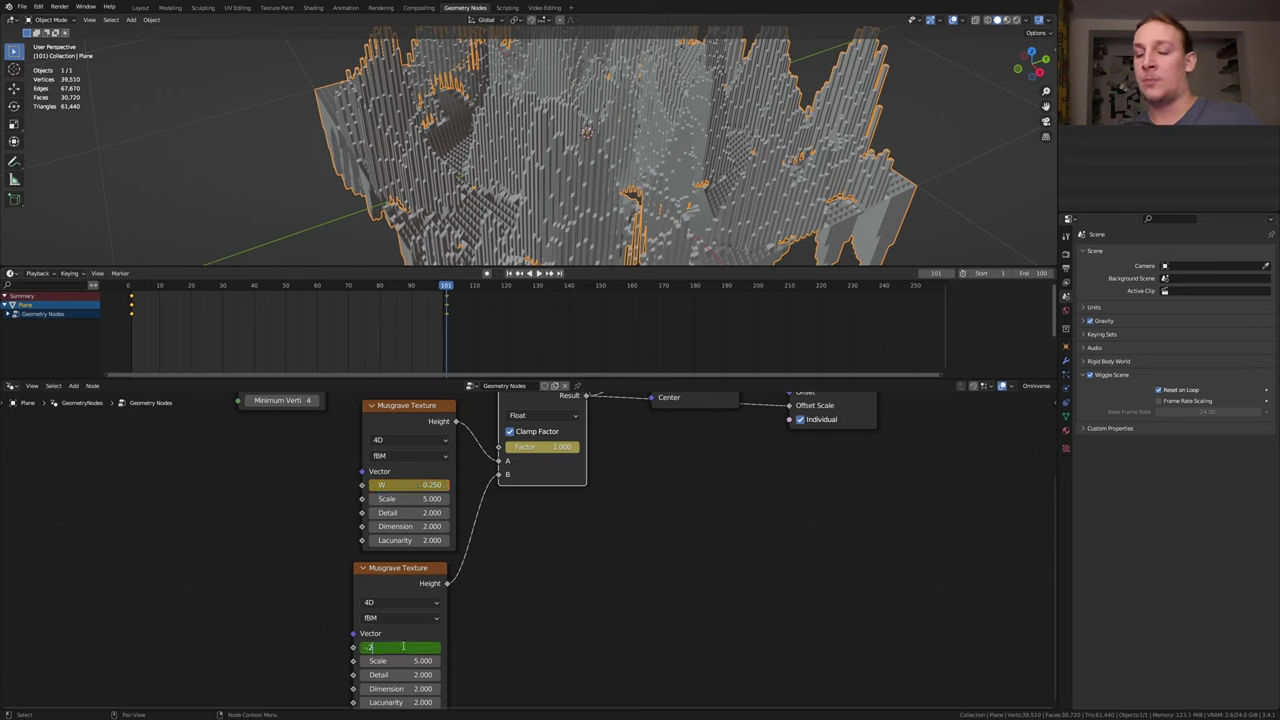
text(-.25)
key(Return)
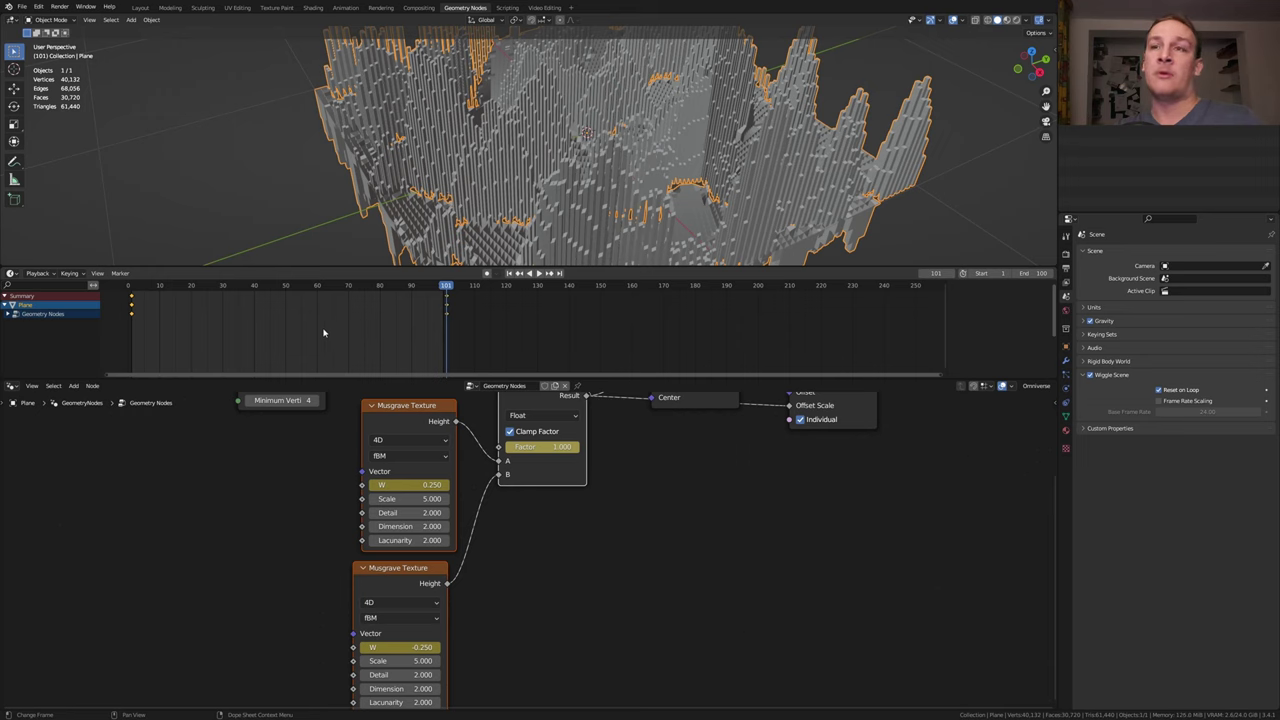
Step: Set the keyframe interpolation to Linear
key(t)
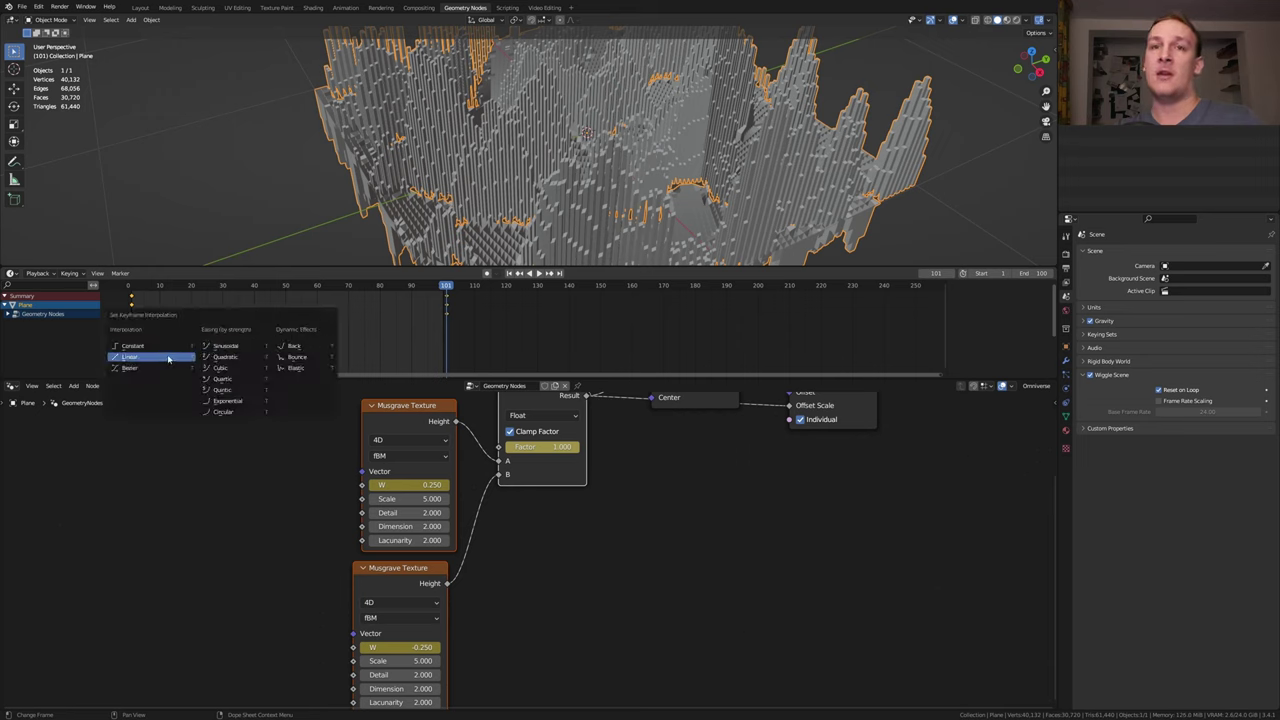
click(169, 358)
Step: Insert a Map Range node between the Mix result and the Extrude Mesh node's Offset Scale
key(shift+a)
click(622, 482)
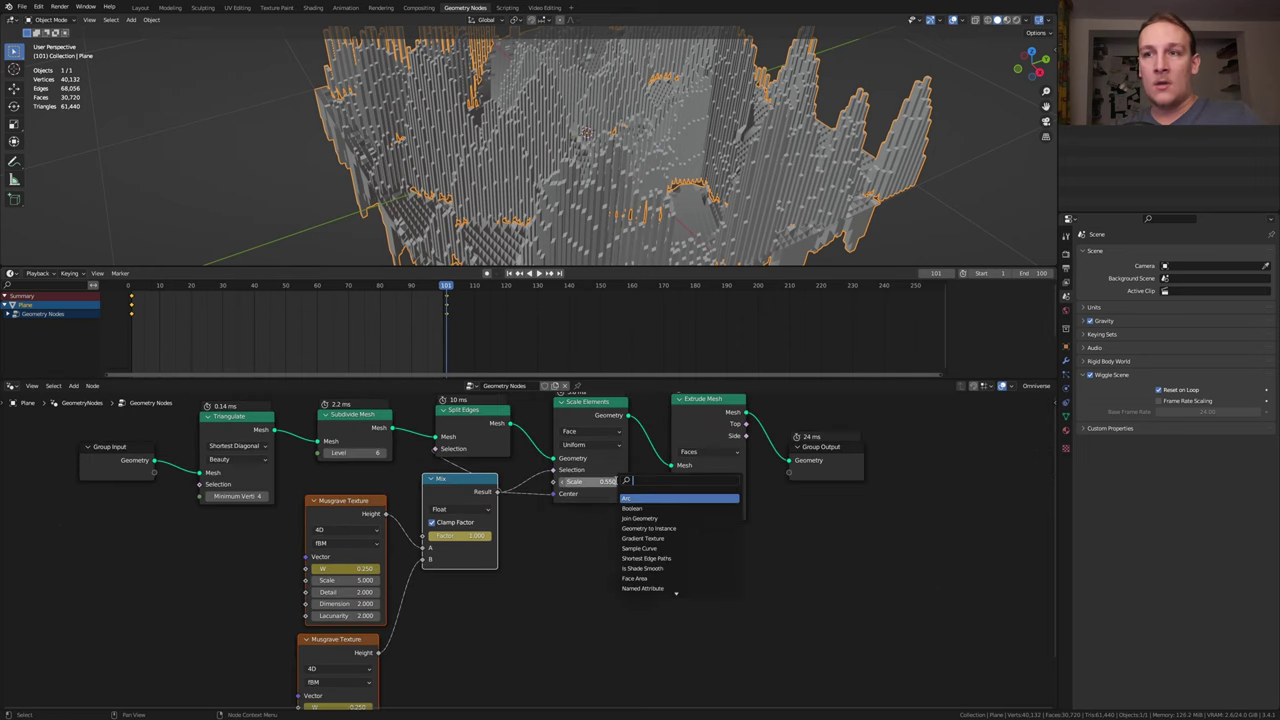
text(ma)
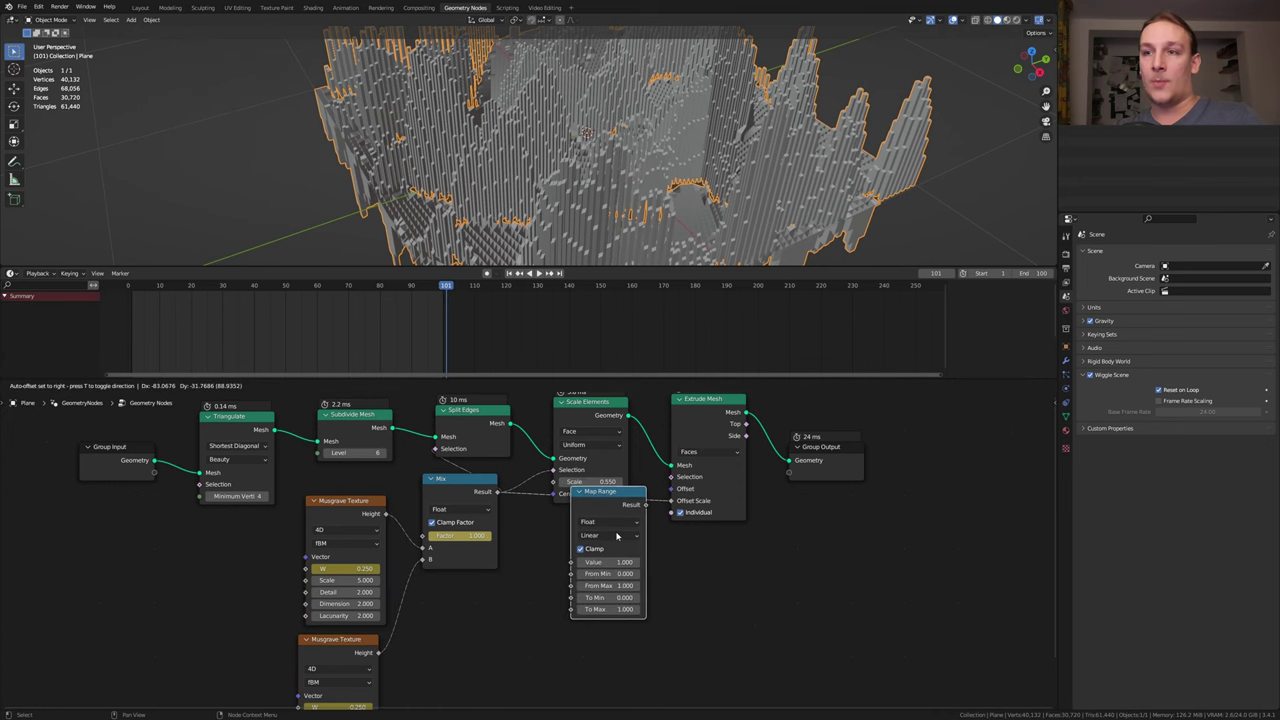
click(650, 518)
drag(581, 505, 583, 526)
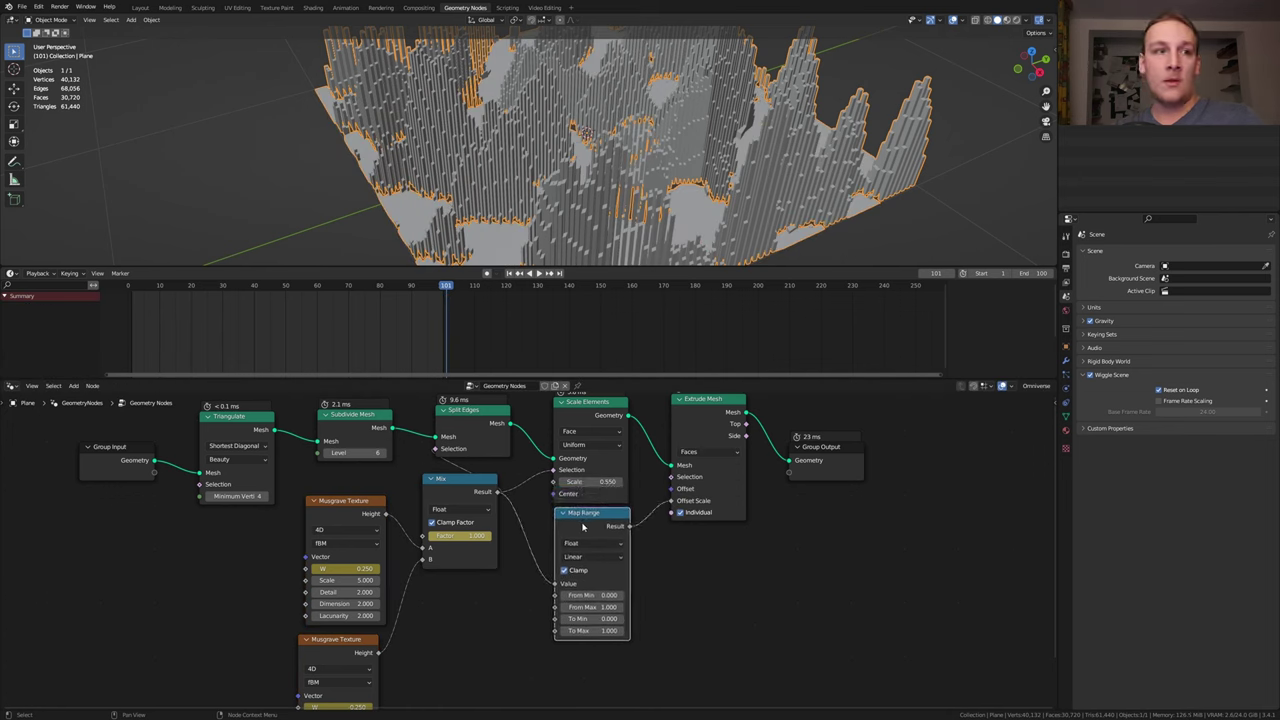
Step: Set the Map Range node's From Min to -0.53 and From Max to 6
click(597, 596)
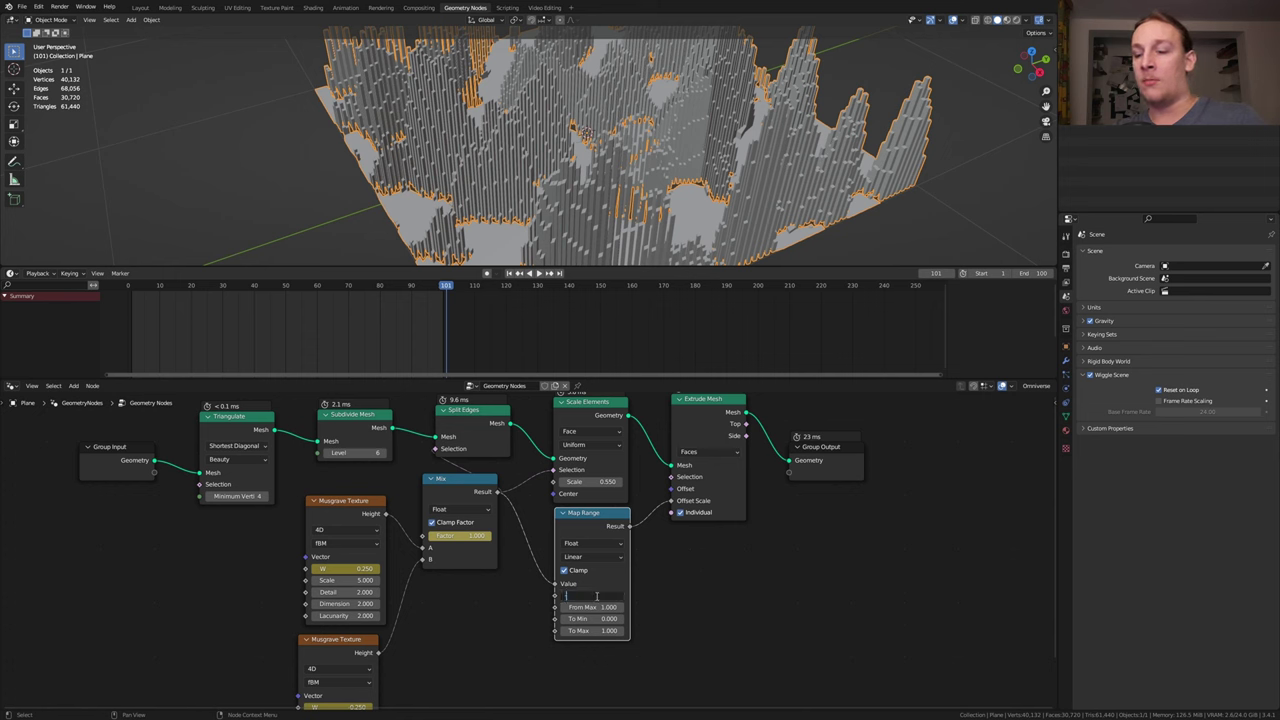
text(-0.53)
key(Return)
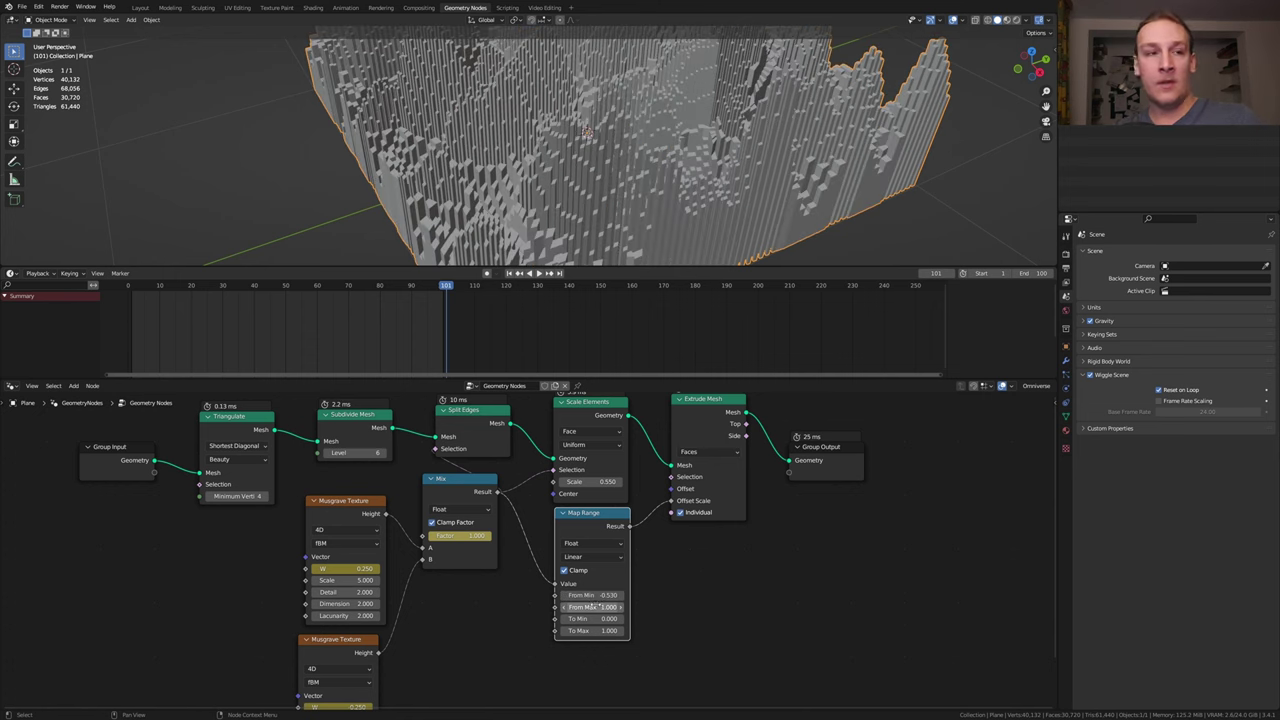
click(597, 607)
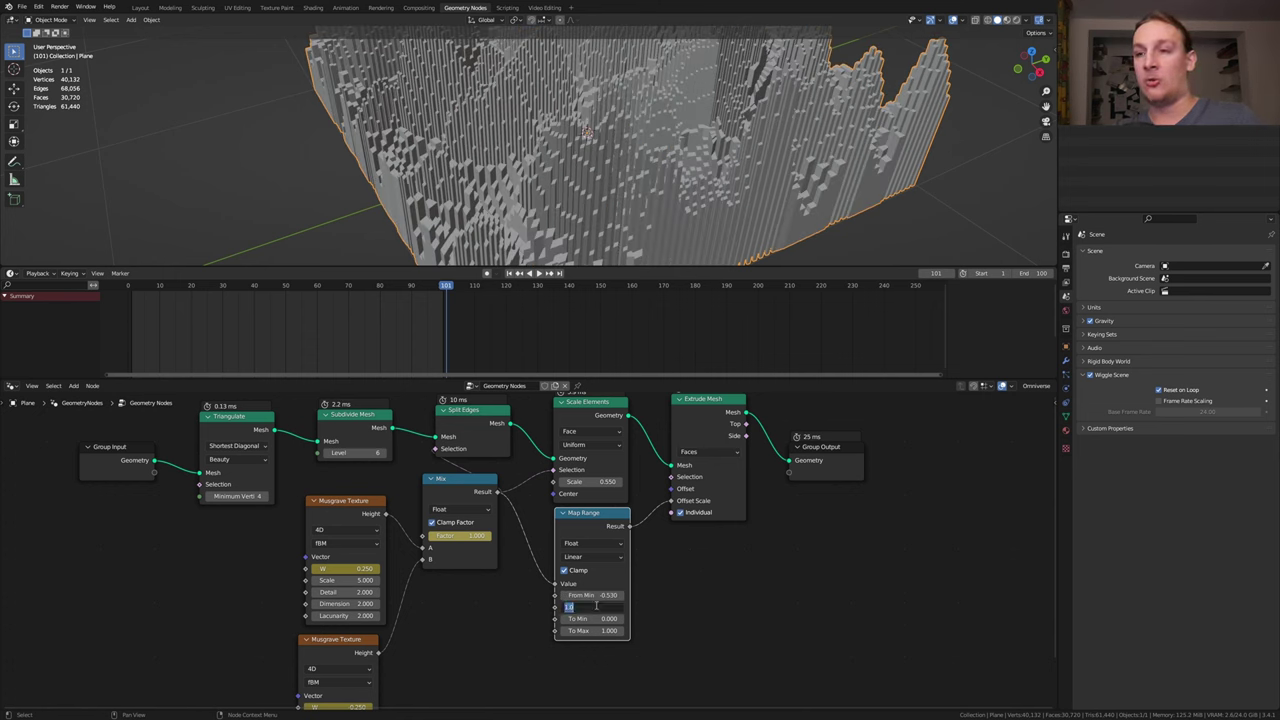
text(6)
key(Return)
Step: Insert a Set Shade Smooth node between Extrude Mesh and Group Output
key(shift+a)
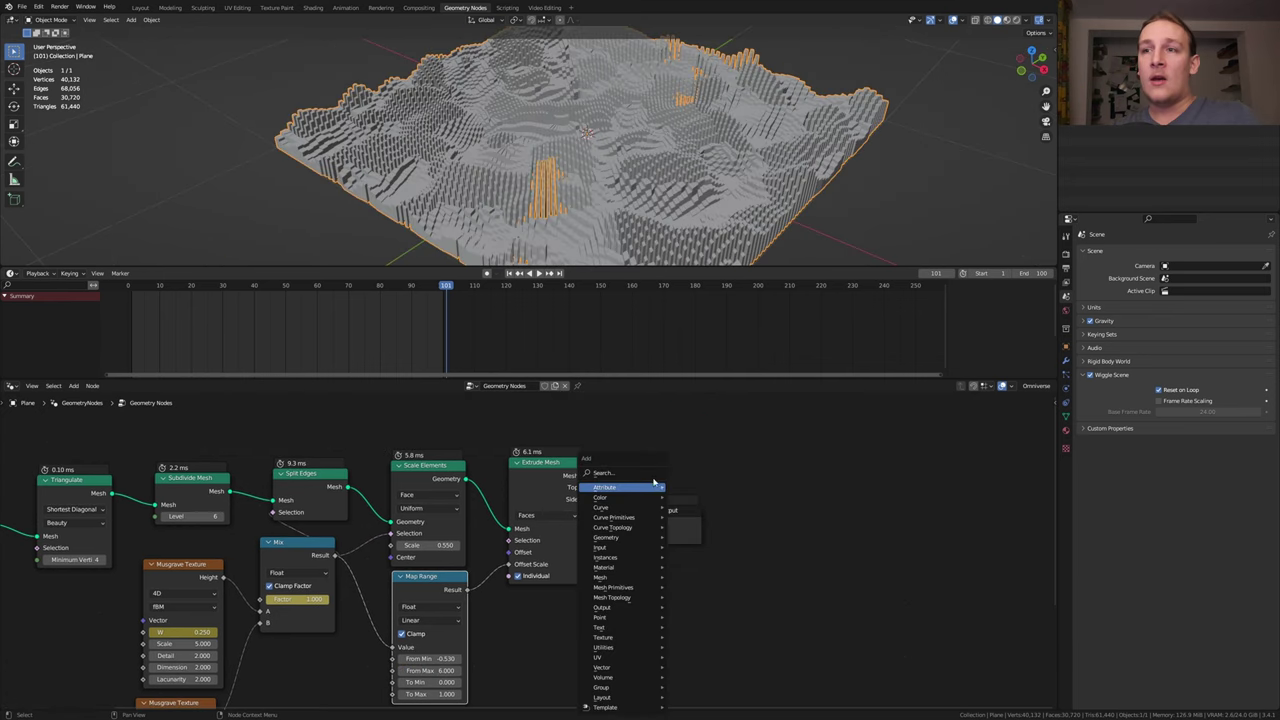
click(654, 469)
text(set)
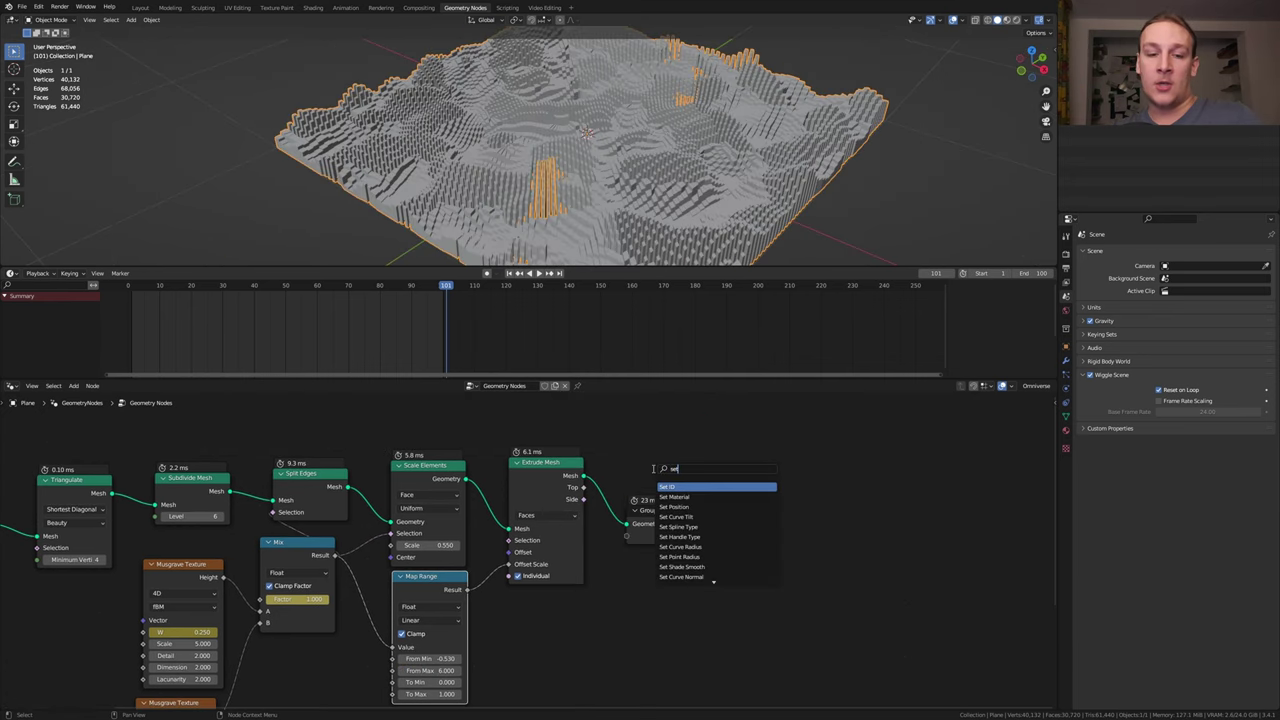
text( sh)
click(712, 488)
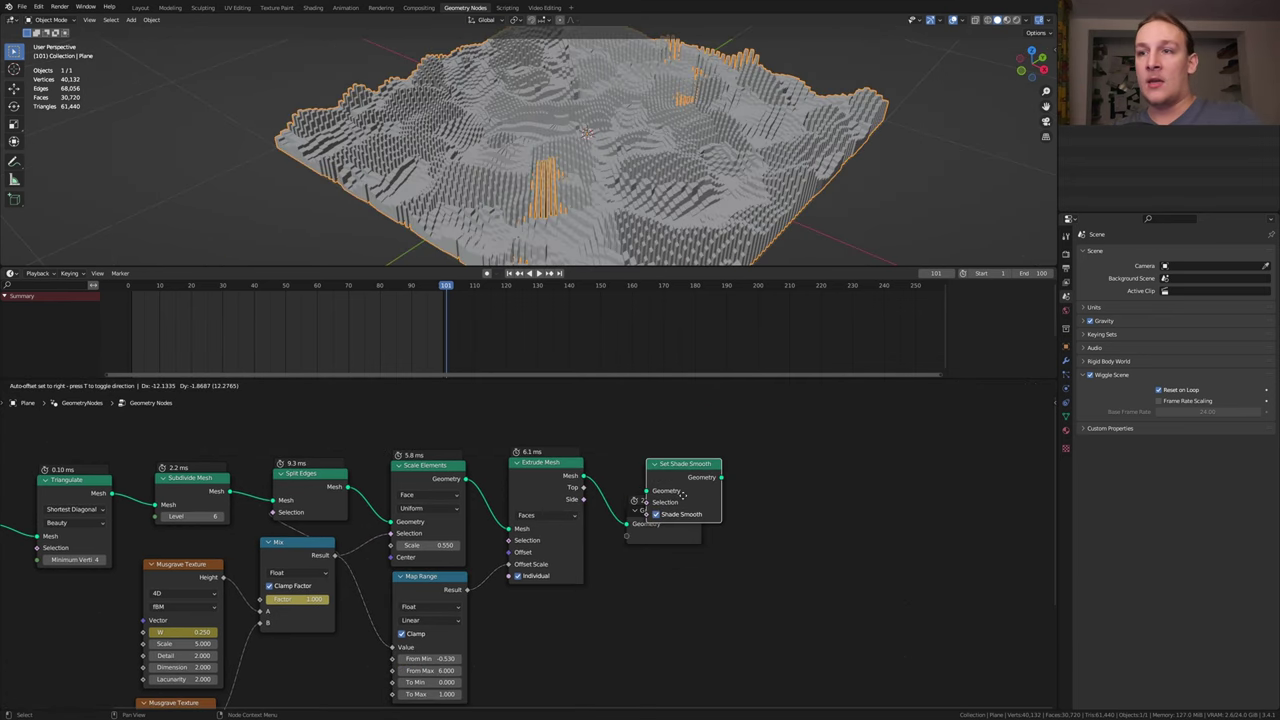
click(652, 507)
Step: Insert a Set Material node between Set Shade Smooth and Group Output, and open the plane's material settings
key(shift+a)
text(se)
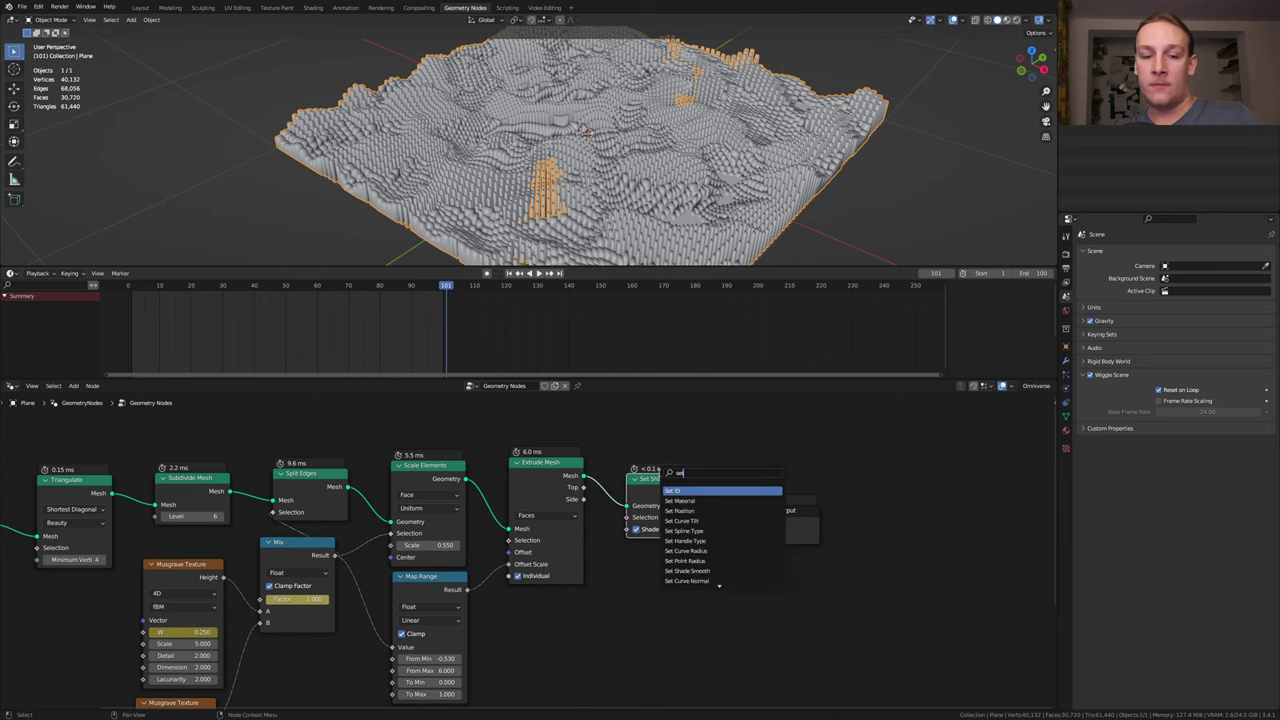
text(t mat)
key(Return)
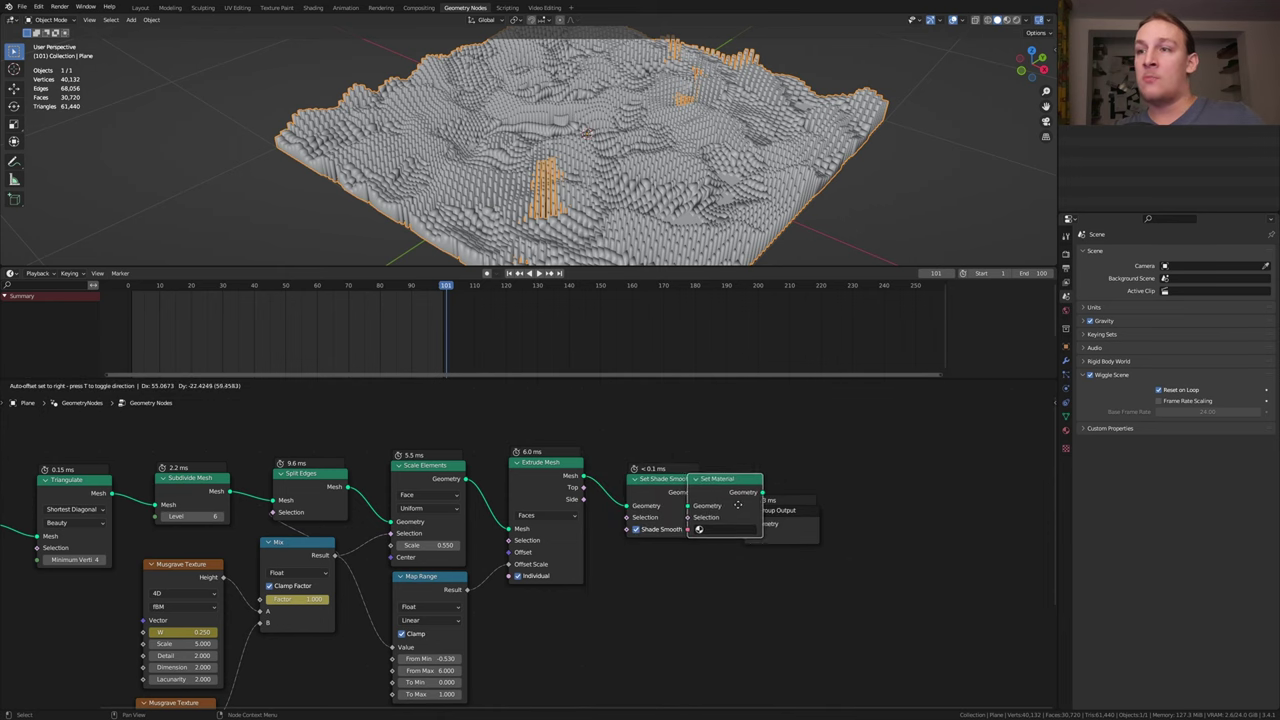
click(778, 505)
click(1065, 430)
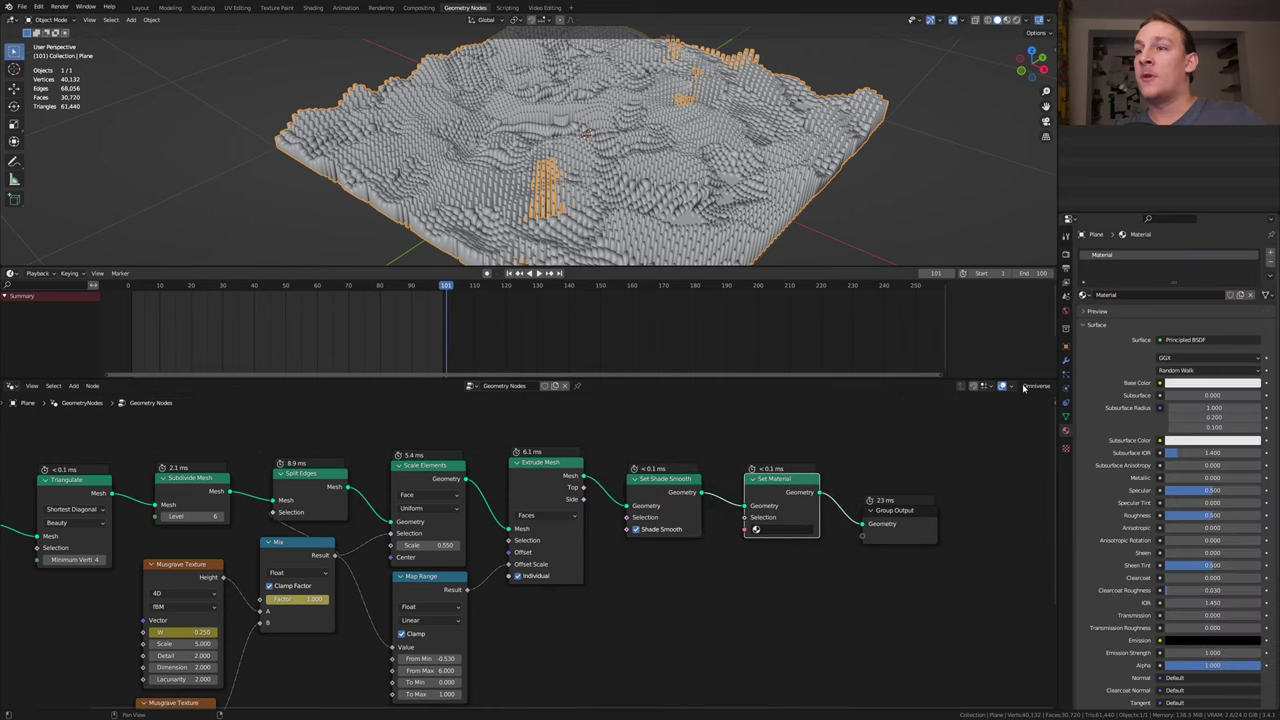
Step: Insert a Join Geometry node before Set Material, feed the Group Input geometry into it as well, and save the file
key(shift+a)
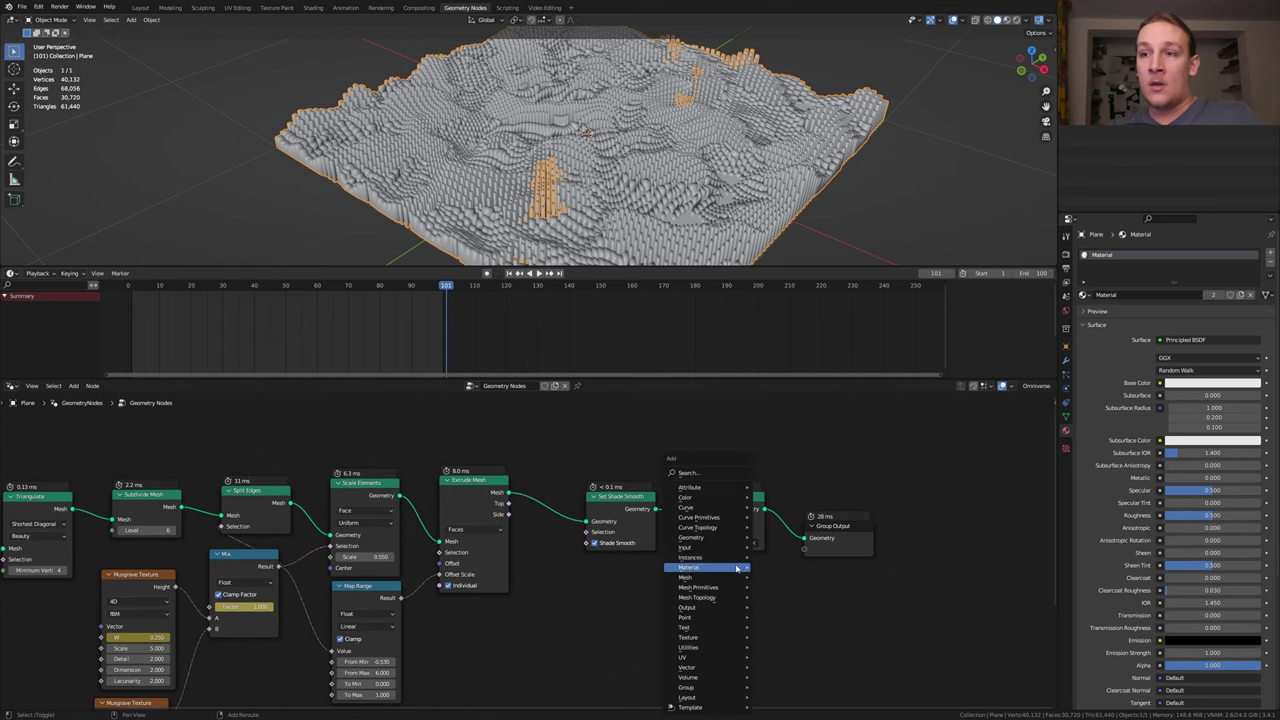
text(joi)
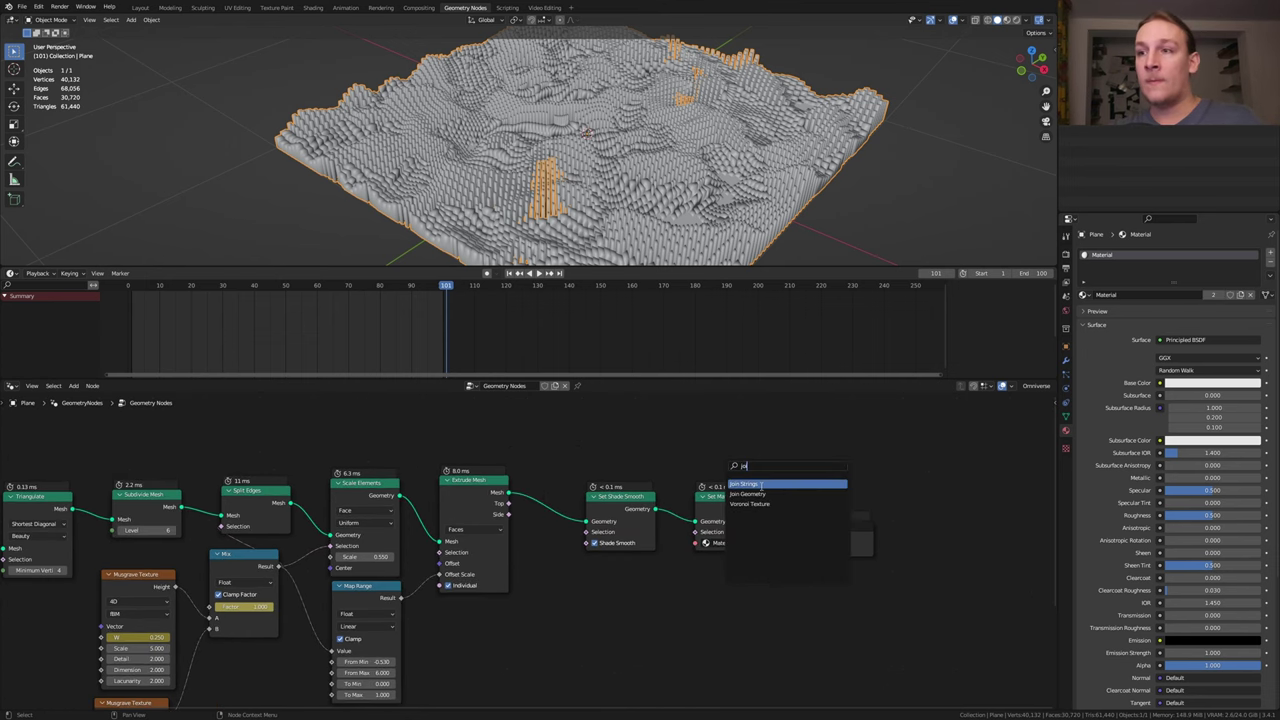
click(760, 494)
click(744, 520)
middle_drag(254, 540, 455, 502)
scroll(455, 502, down, 1)
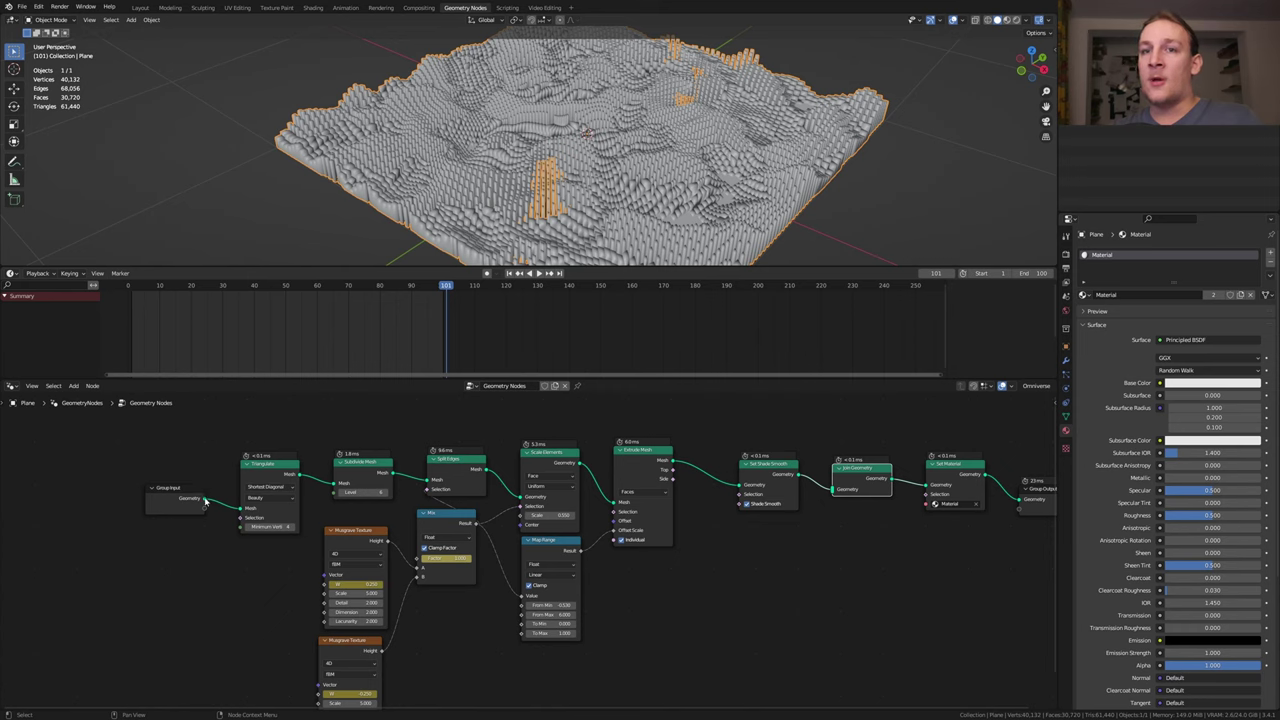
drag(205, 500, 838, 495)
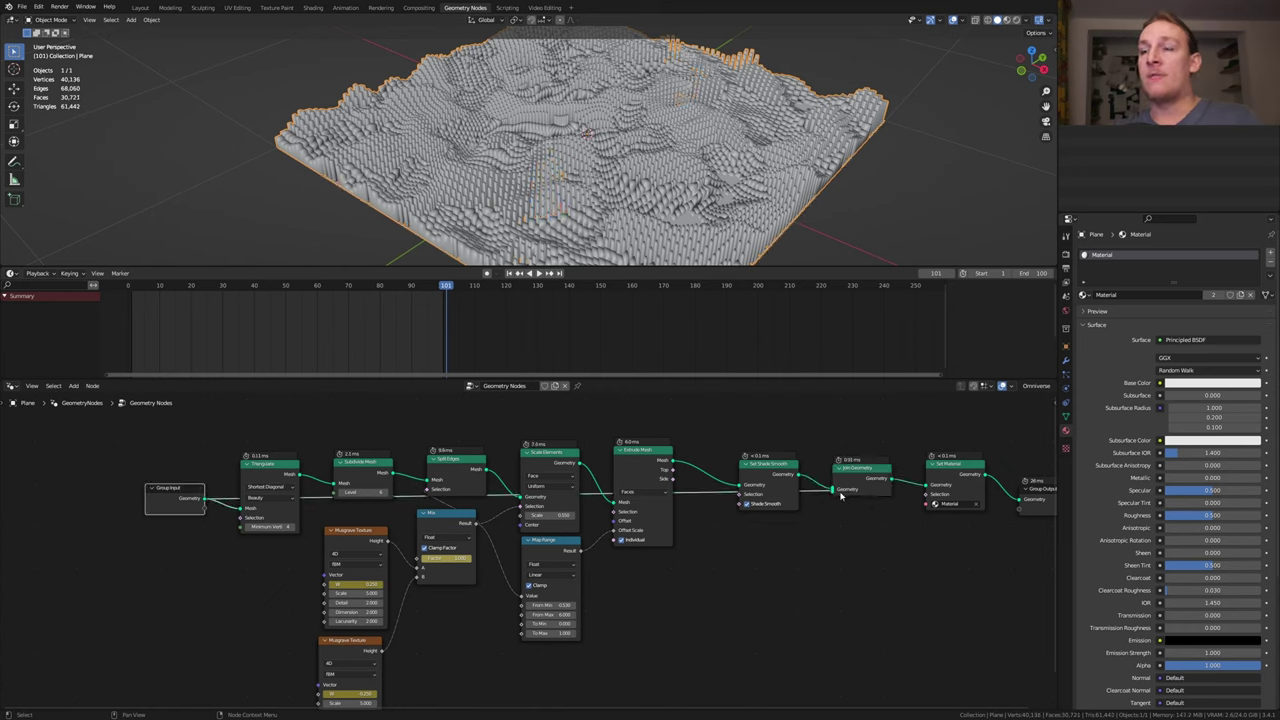
key(ctrl+s)
Step: Insert a Subdivision Surface node between Extrude Mesh and Set Shade Smooth
key(shift+a)
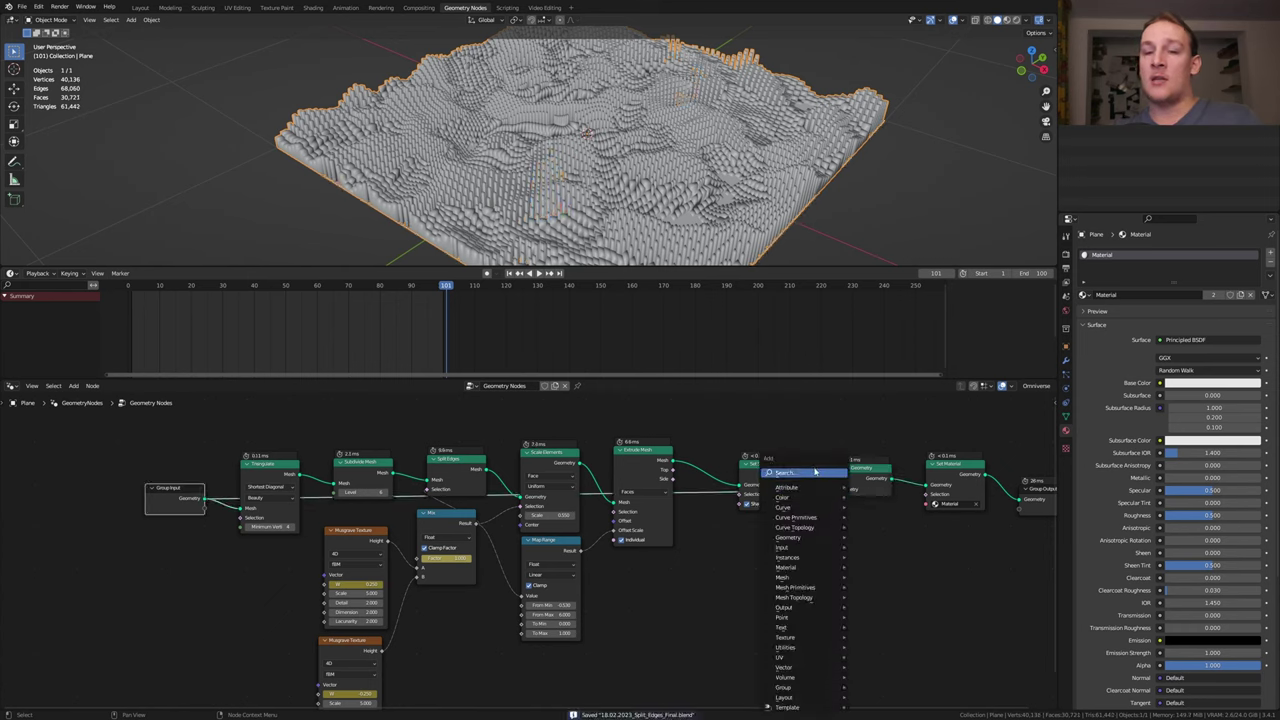
text(sub)
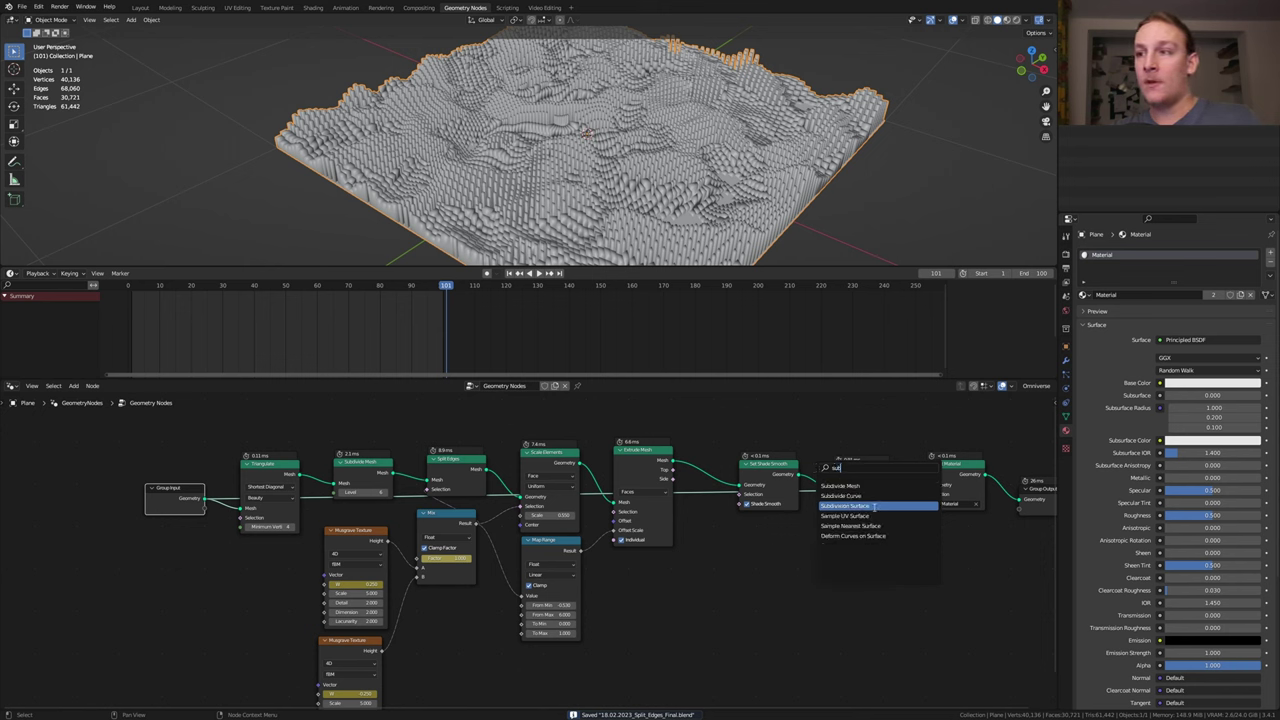
click(873, 507)
click(733, 488)
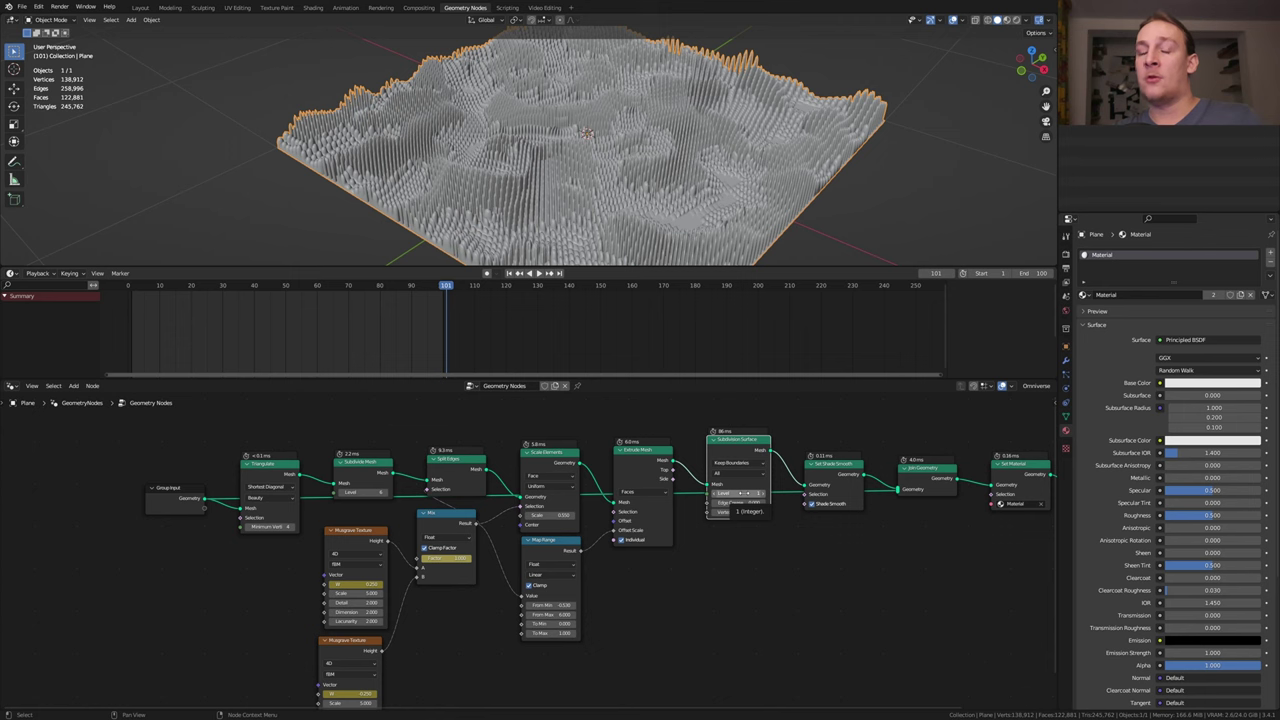
Step: Set the Subdivision Surface node's Level to 4 and Edge Crease to 0.4, and save the file
double_click(744, 493)
text(4)
key(Return)
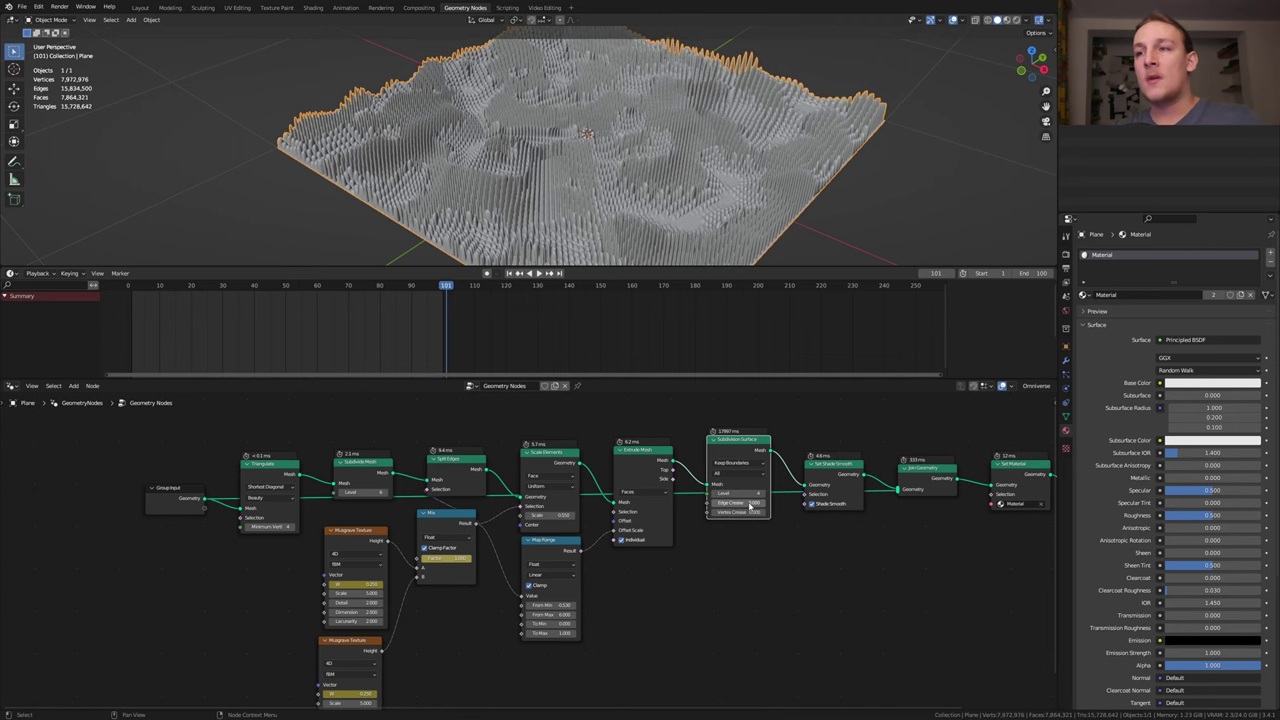
double_click(750, 503)
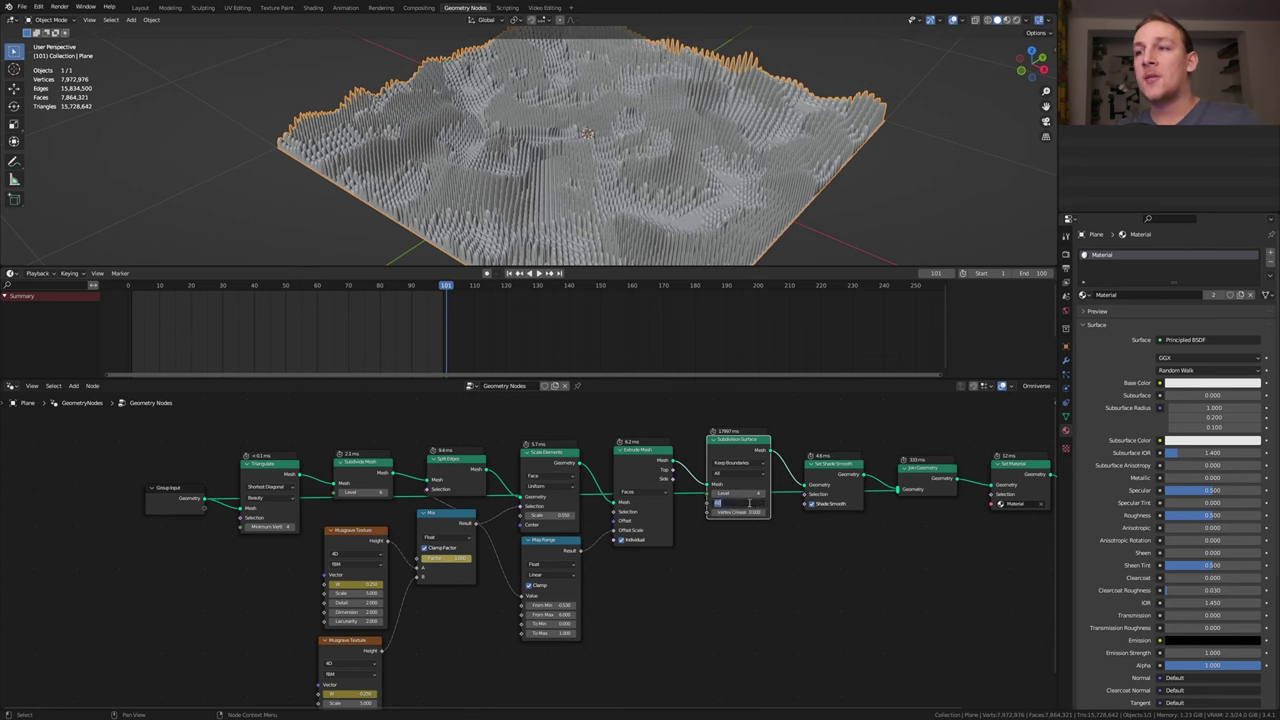
text(.4)
key(Return)
key(ctrl+s)
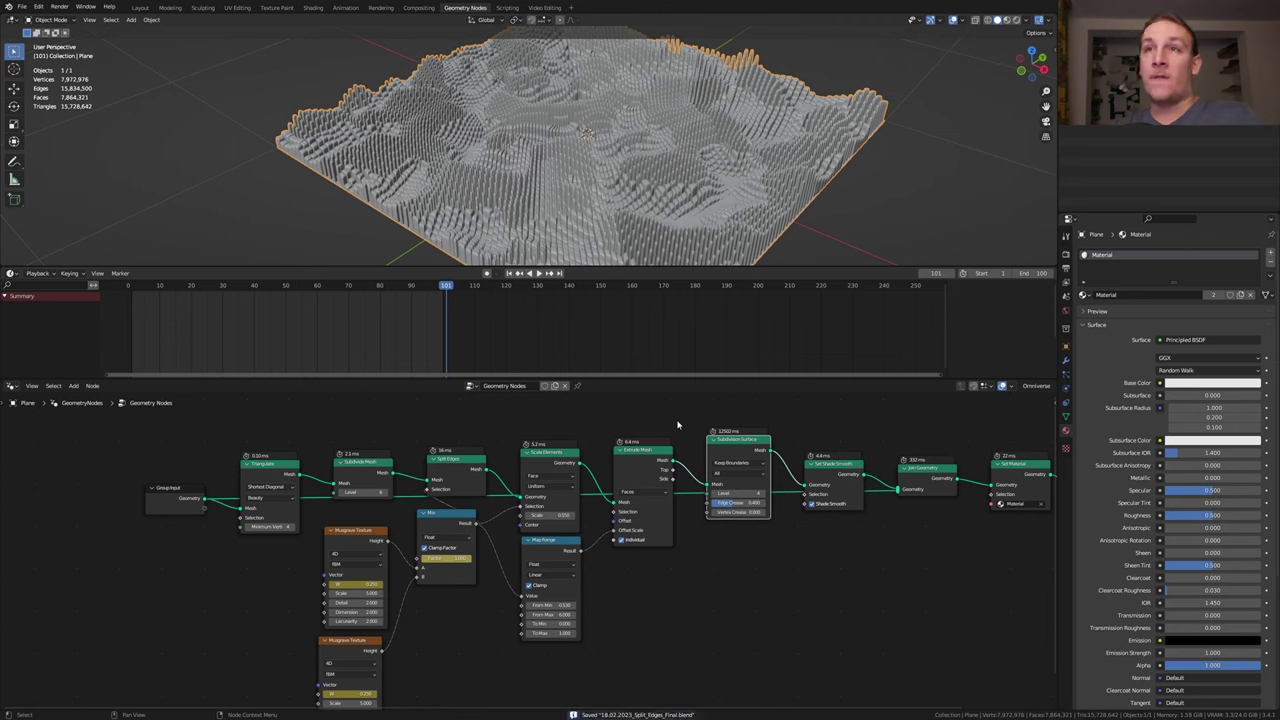
Step: In the Shading workspace, disconnect the environment texture from the world background color and darken that color to black
click(313, 8)
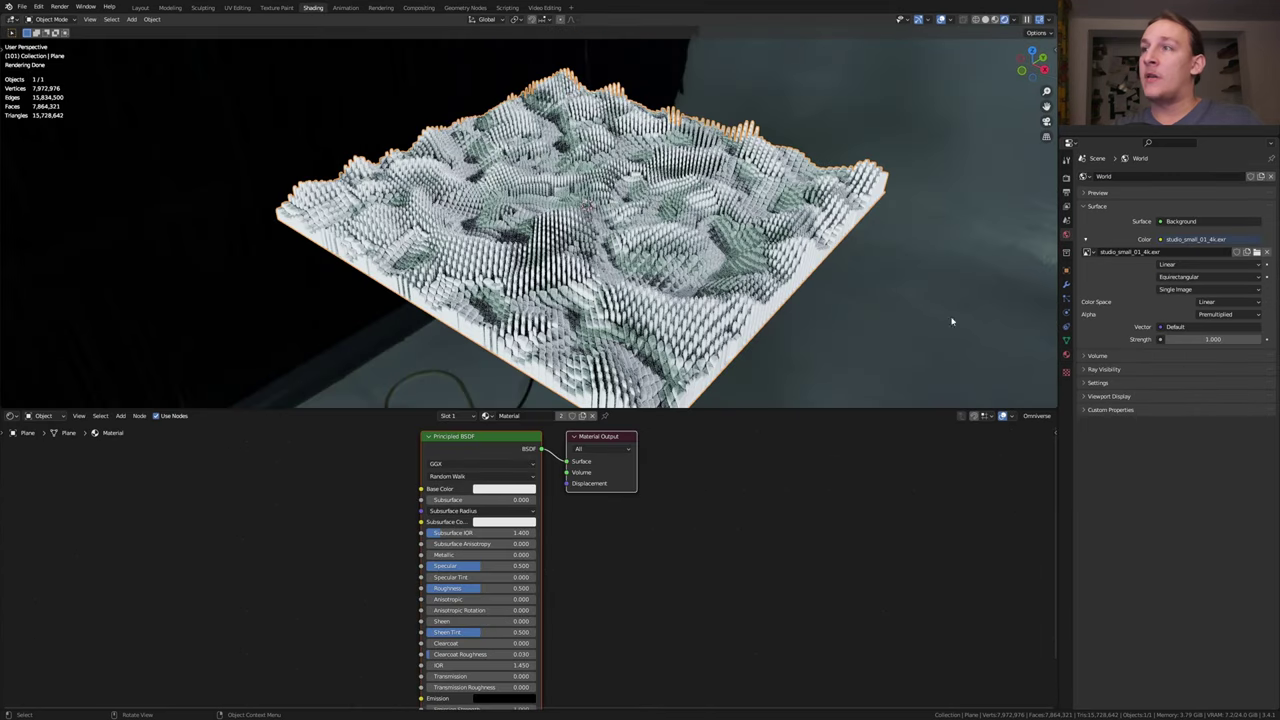
click(1217, 240)
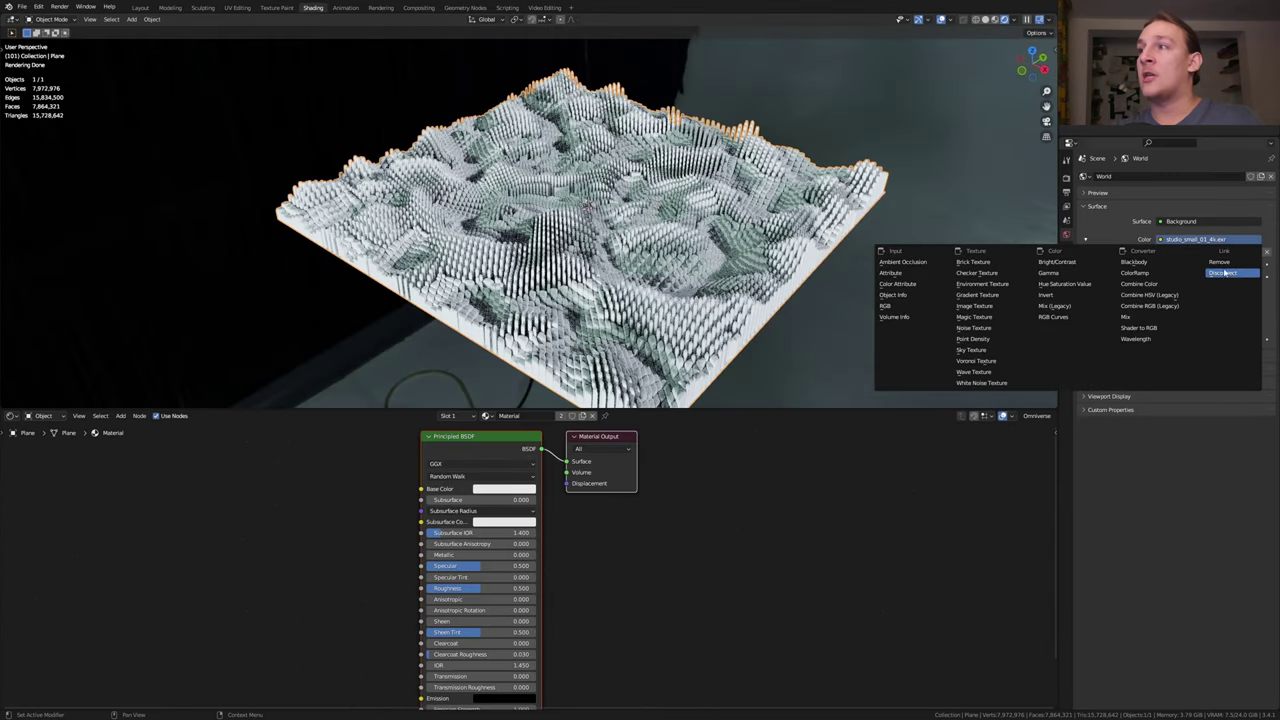
click(1224, 274)
click(1217, 240)
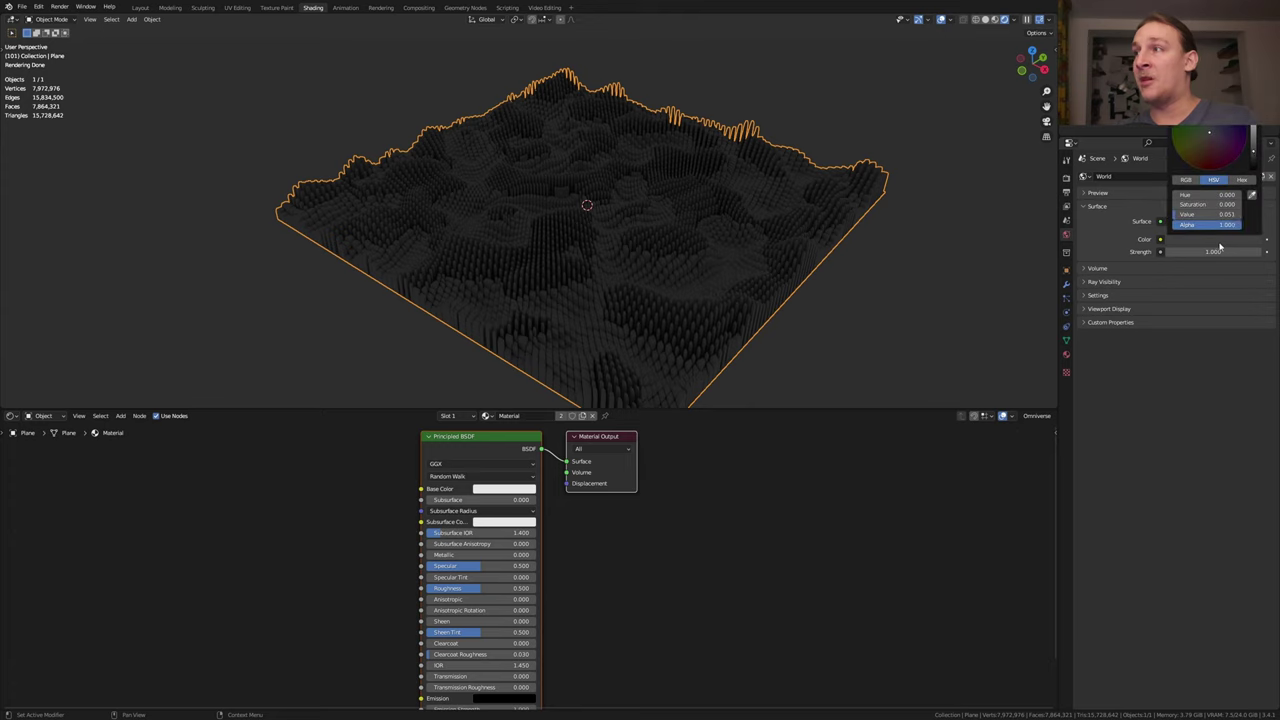
drag(1255, 156, 1255, 176)
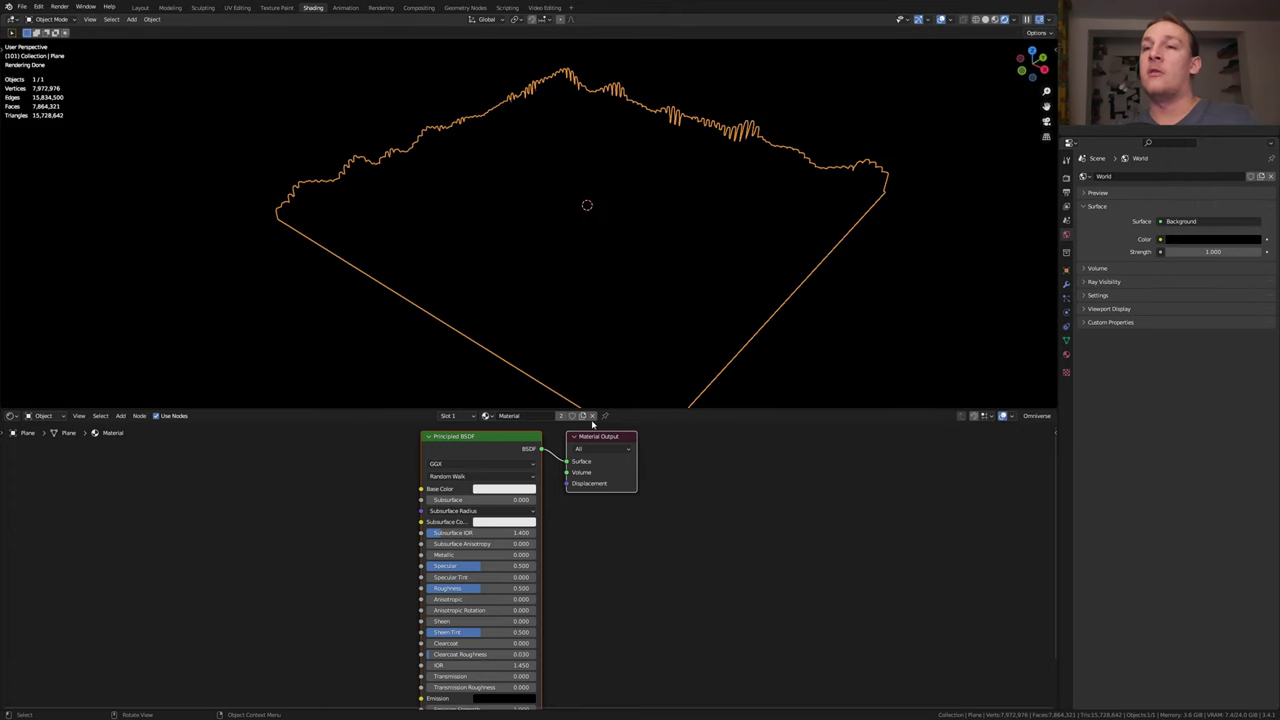
Step: Add an Ambient Occlusion node beside the Principled BSDF in the plane's material
key(shift+a)
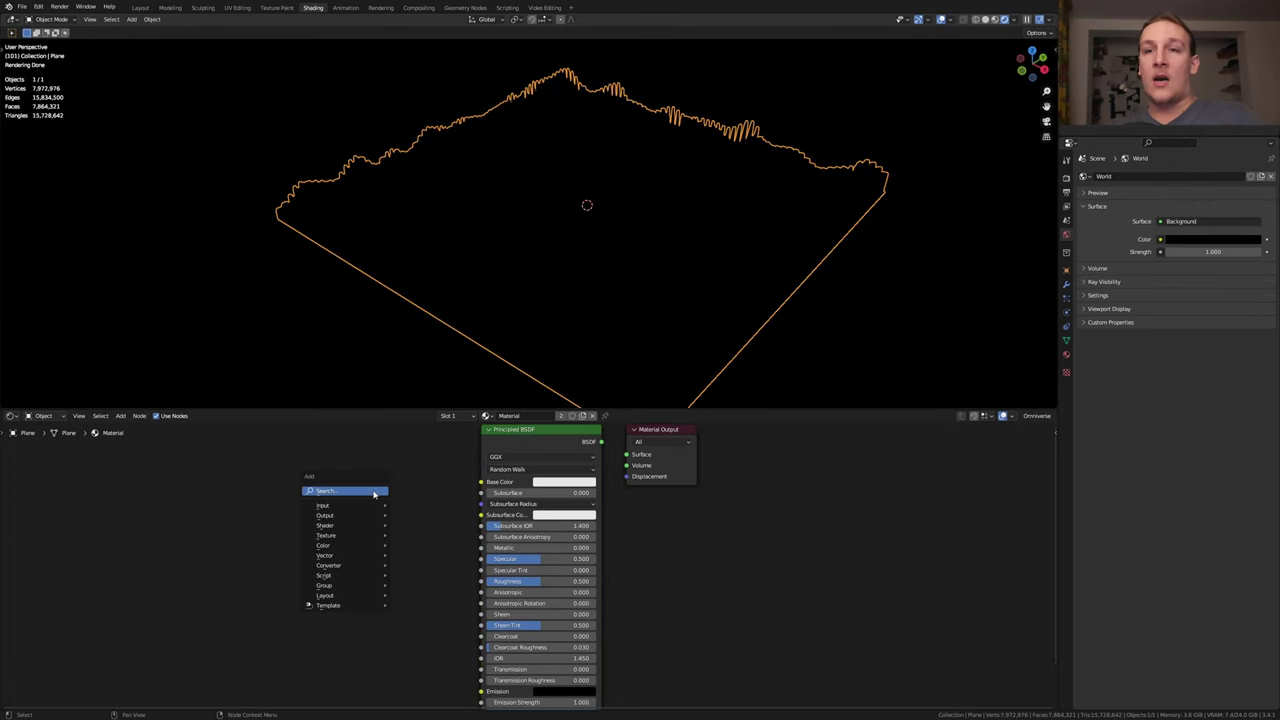
click(374, 491)
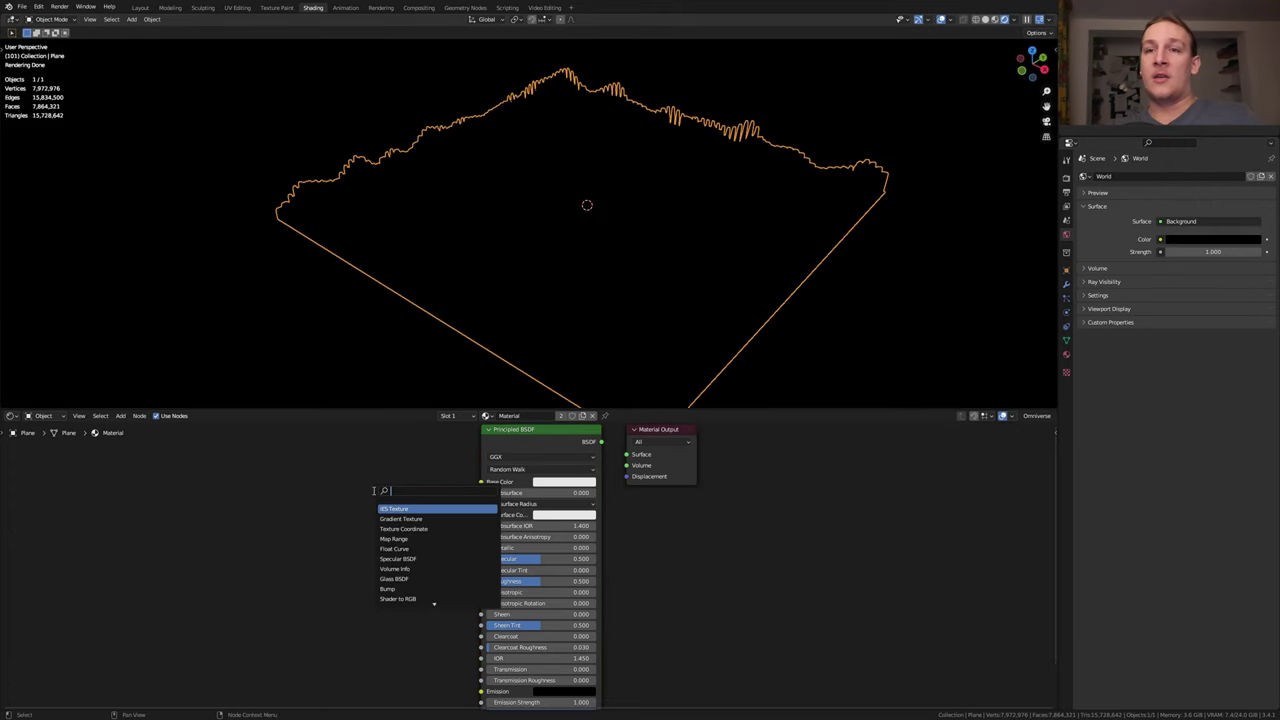
text(ambient)
key(Return)
click(371, 497)
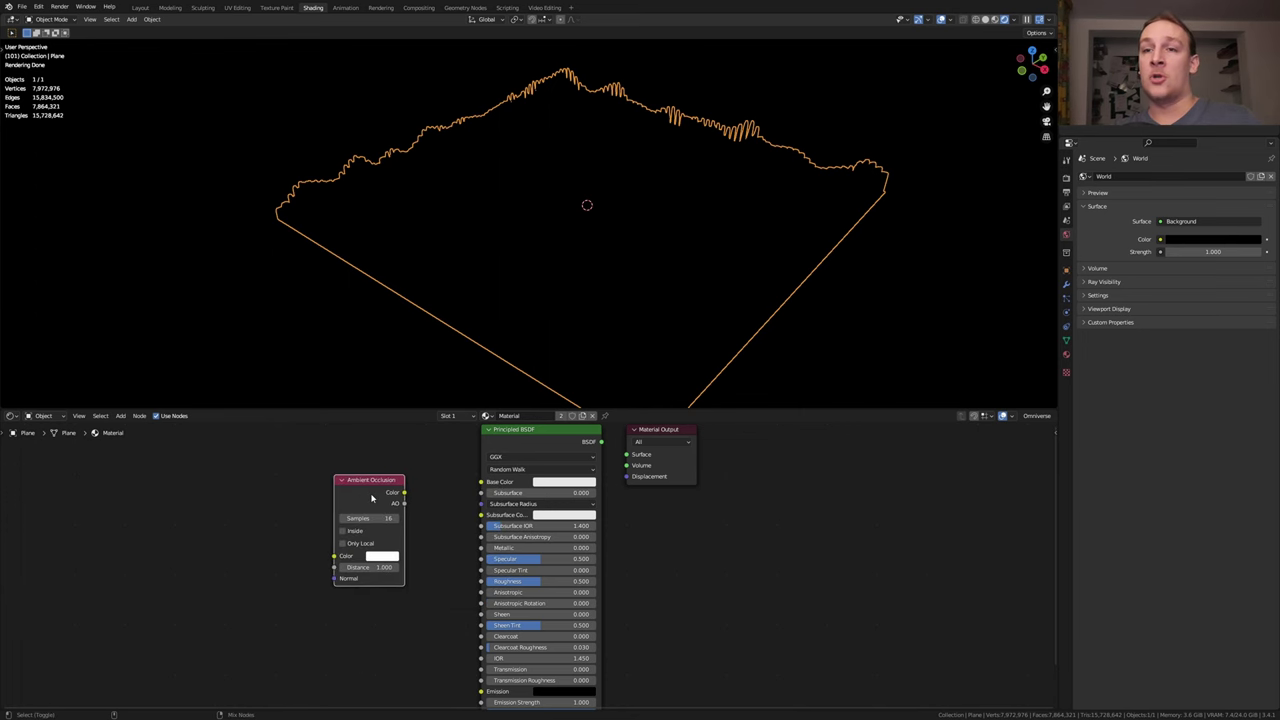
Step: In the Layout workspace, add a camera and align it to a view looking diagonally down over the plane's corner
click(143, 8)
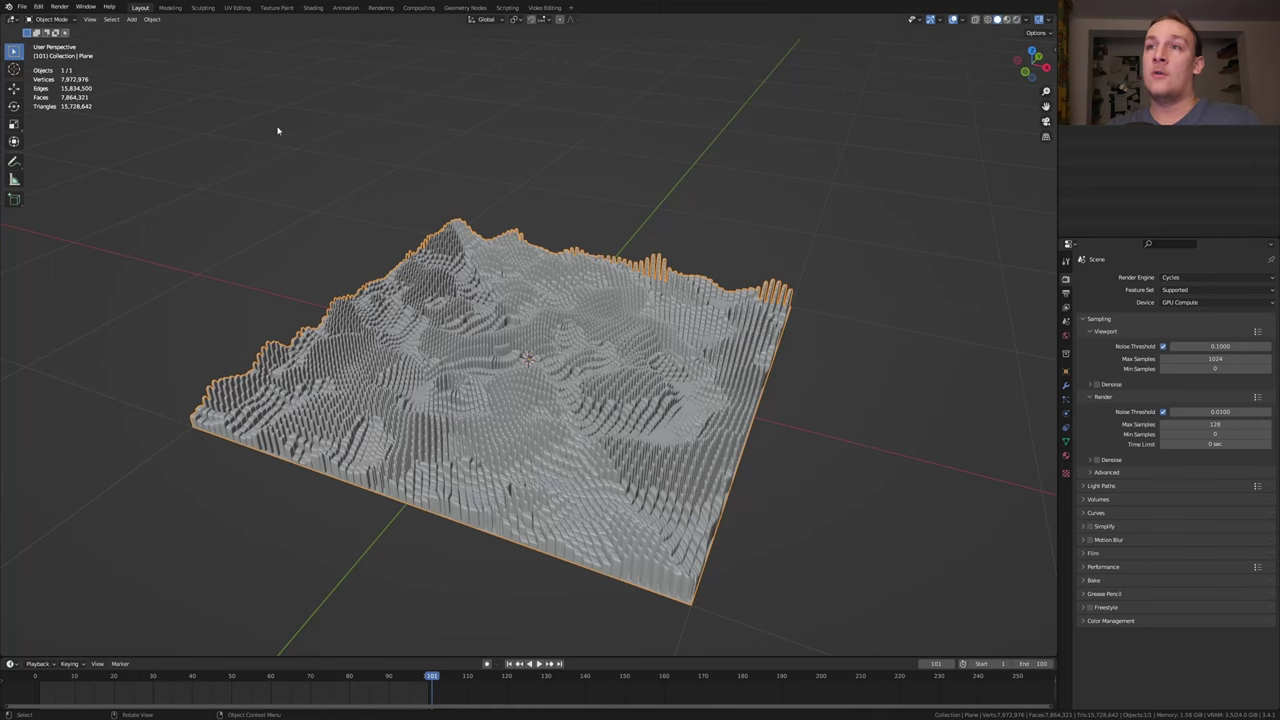
scroll(586, 434, down, 3)
scroll(586, 432, up, 3)
key(KP_1)
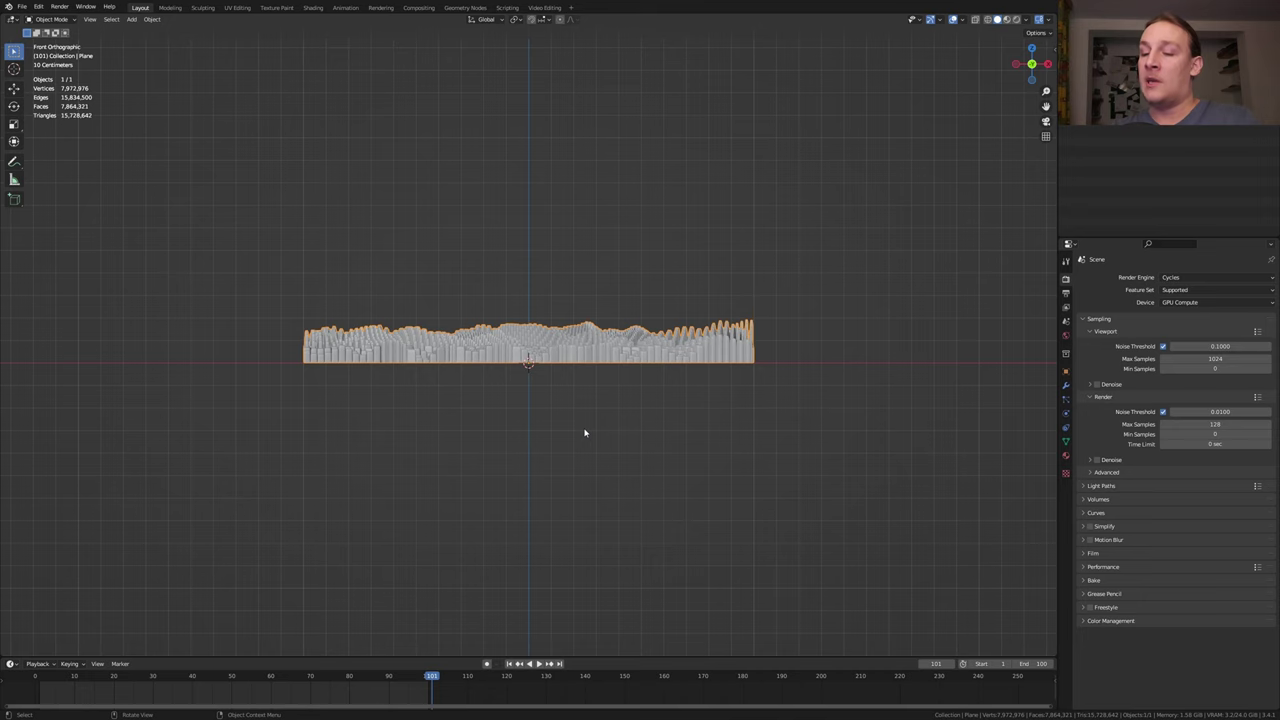
key(KP_6)
key(KP_6)
key(KP_6)
key(KP_8)
key(KP_8)
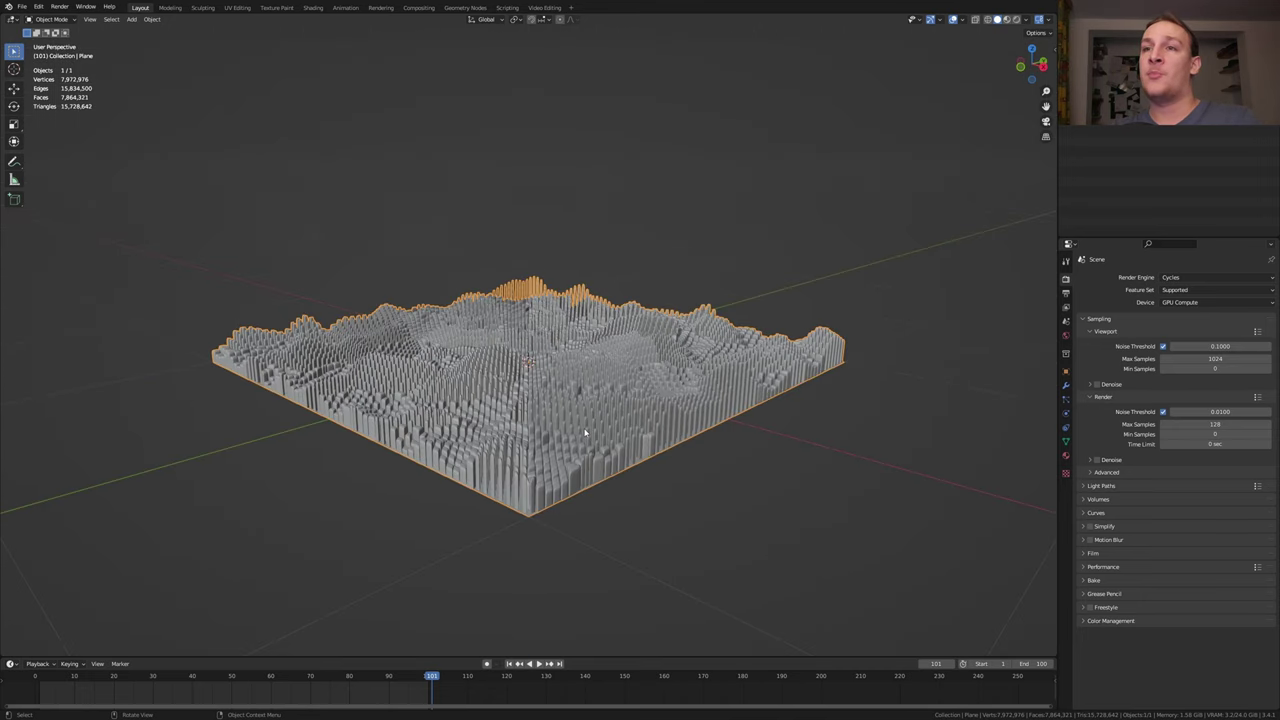
middle_drag(585, 433, 585, 433)
scroll(585, 433, up, 2)
key(shift+a)
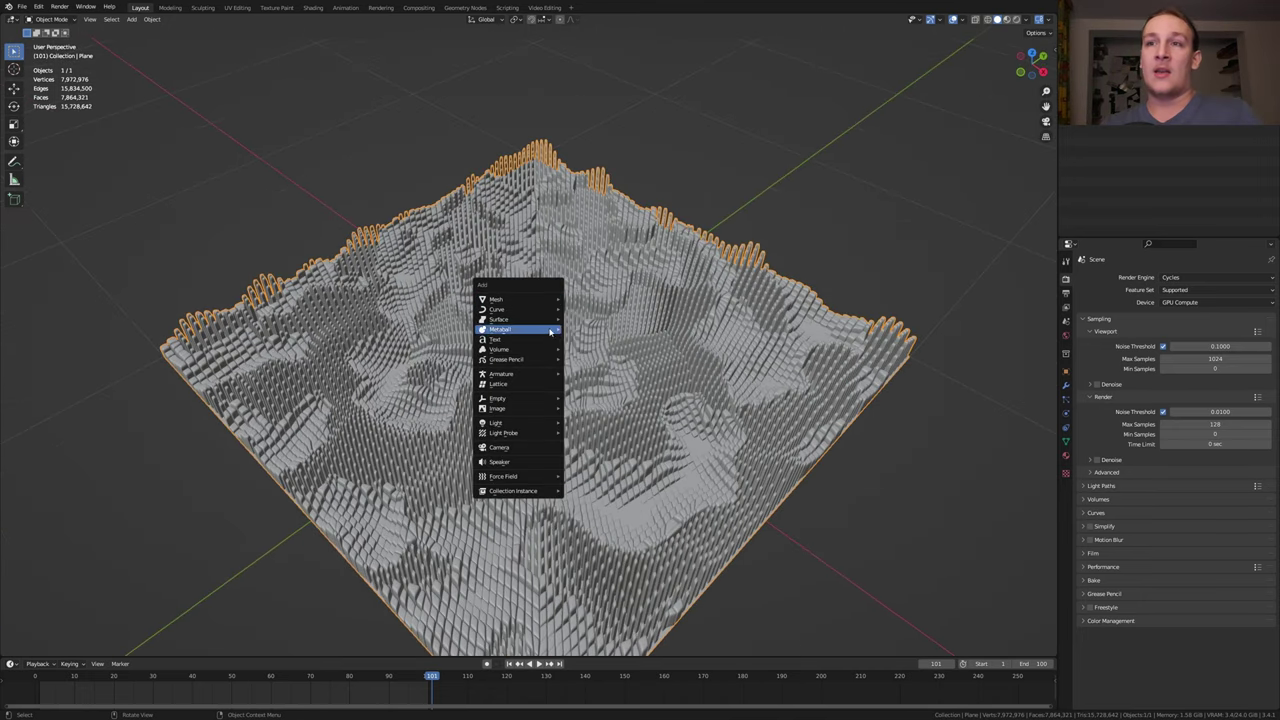
click(544, 449)
key(ctrl+alt+KP_0)
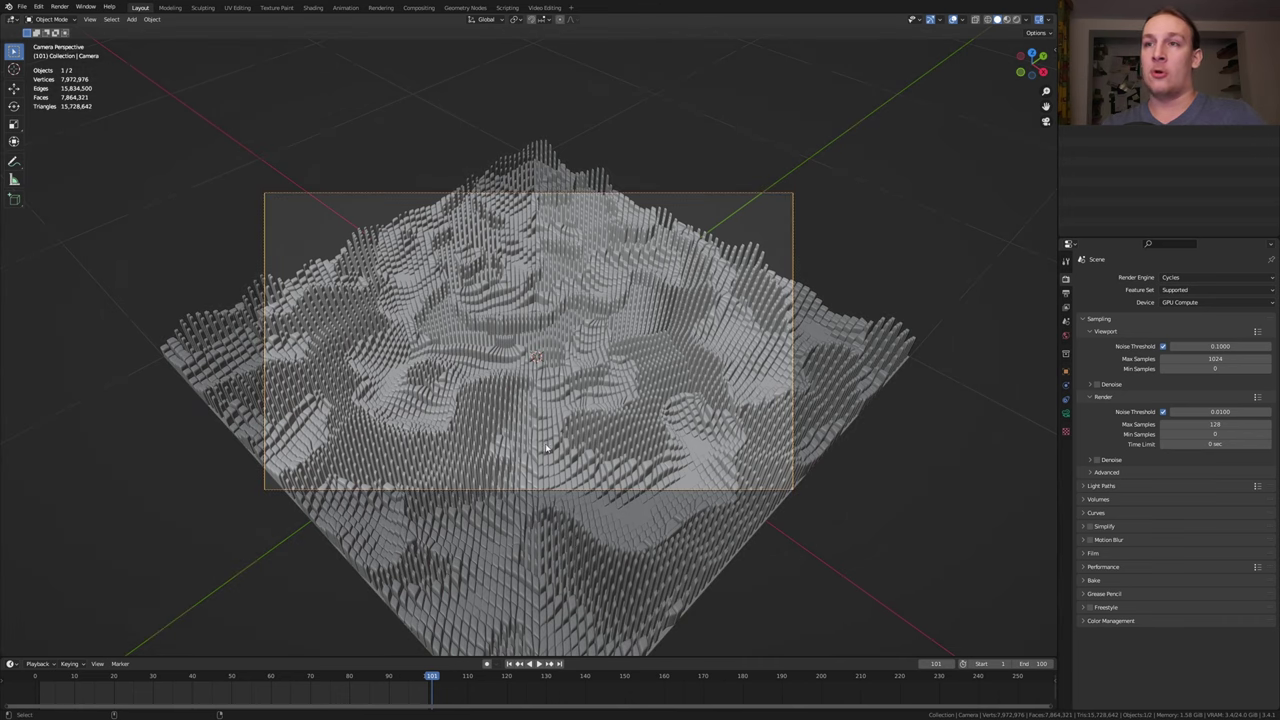
Step: Lower the camera about 0.27 m along the global Z axis and move it closer to the plane along its local Z axis
key(g)
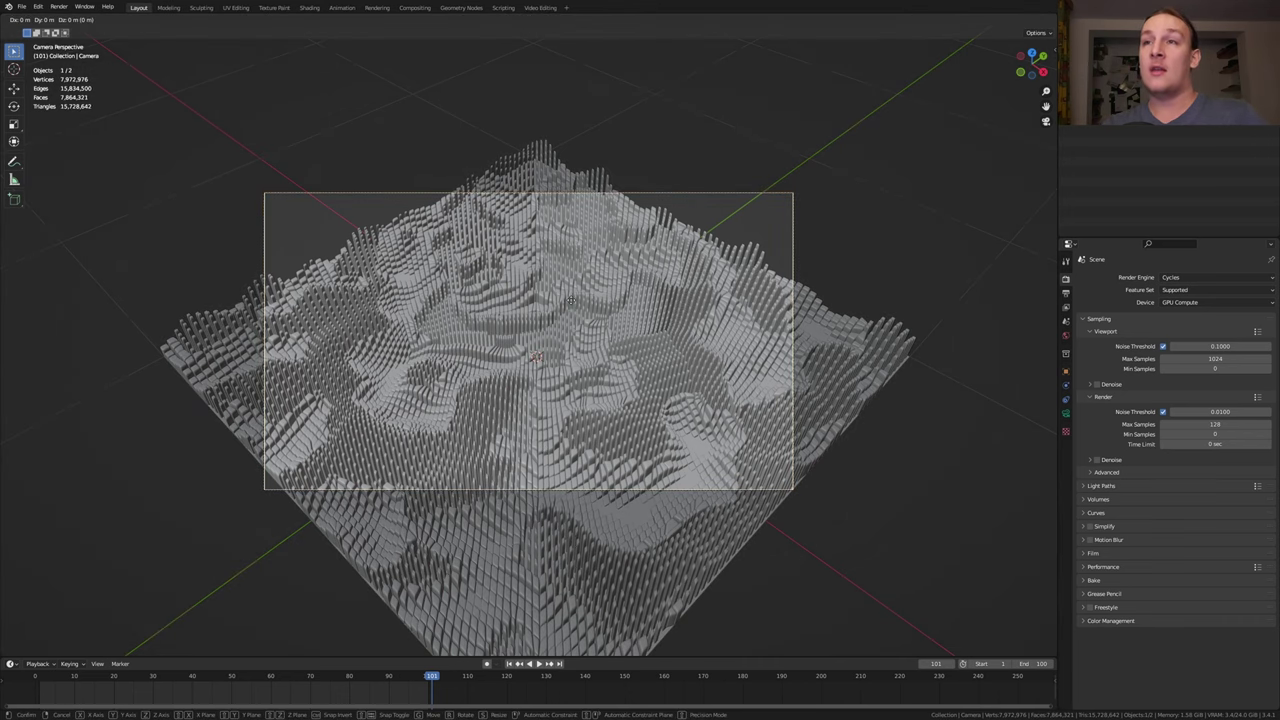
key(z)
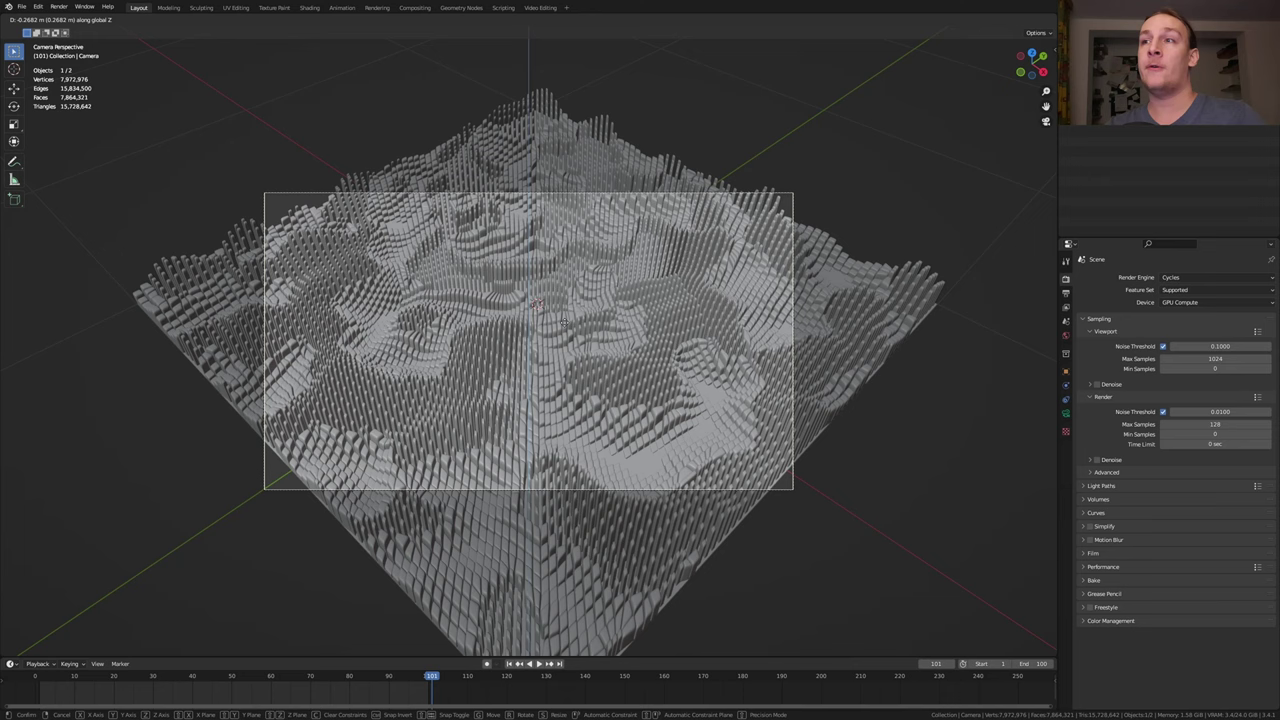
click(563, 322)
key(g)
key(z)
key(z)
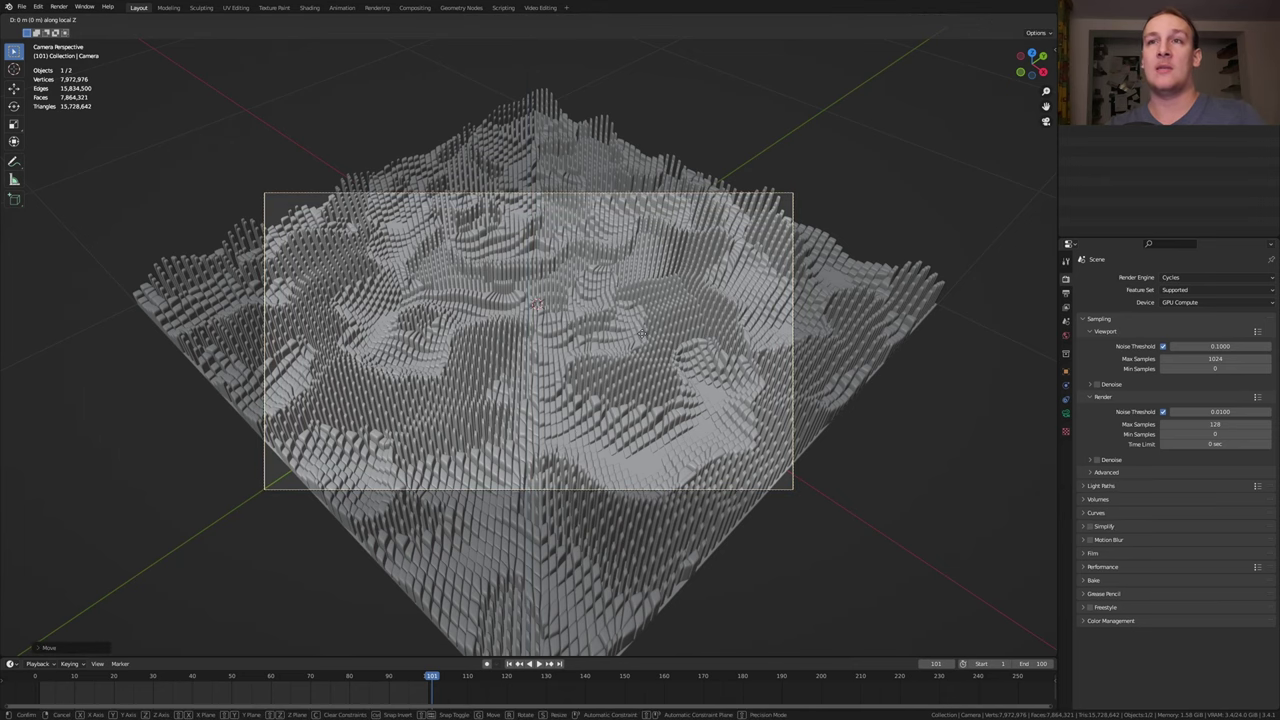
click(650, 295)
Step: Add an empty and shift it about 0.16 m horizontally toward the camera, keeping its height locked
key(shift+a)
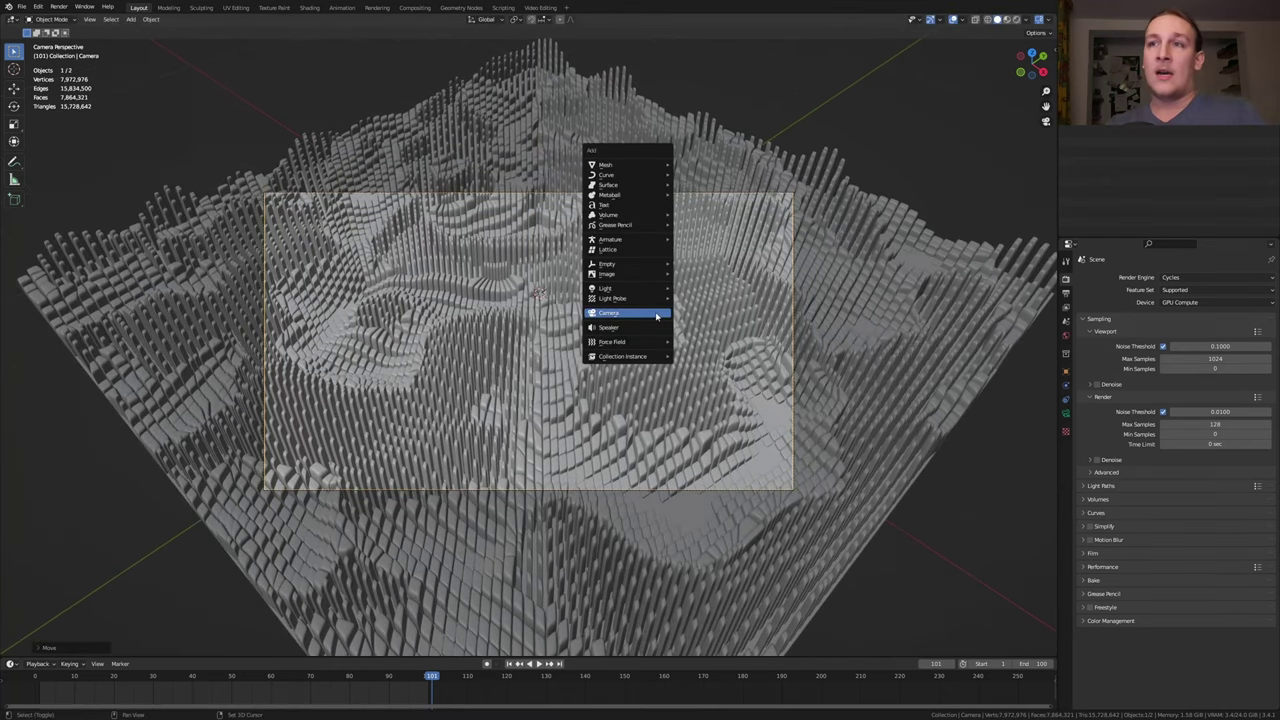
click(688, 264)
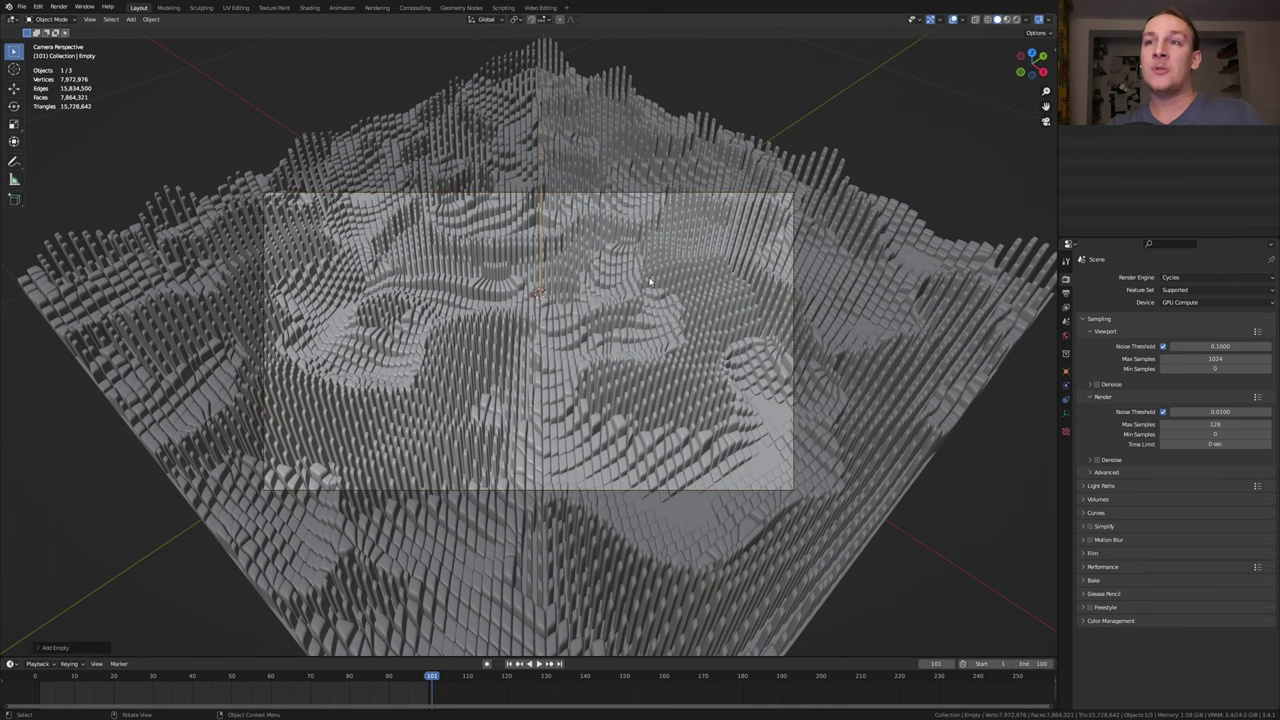
key(g)
key(shift+z)
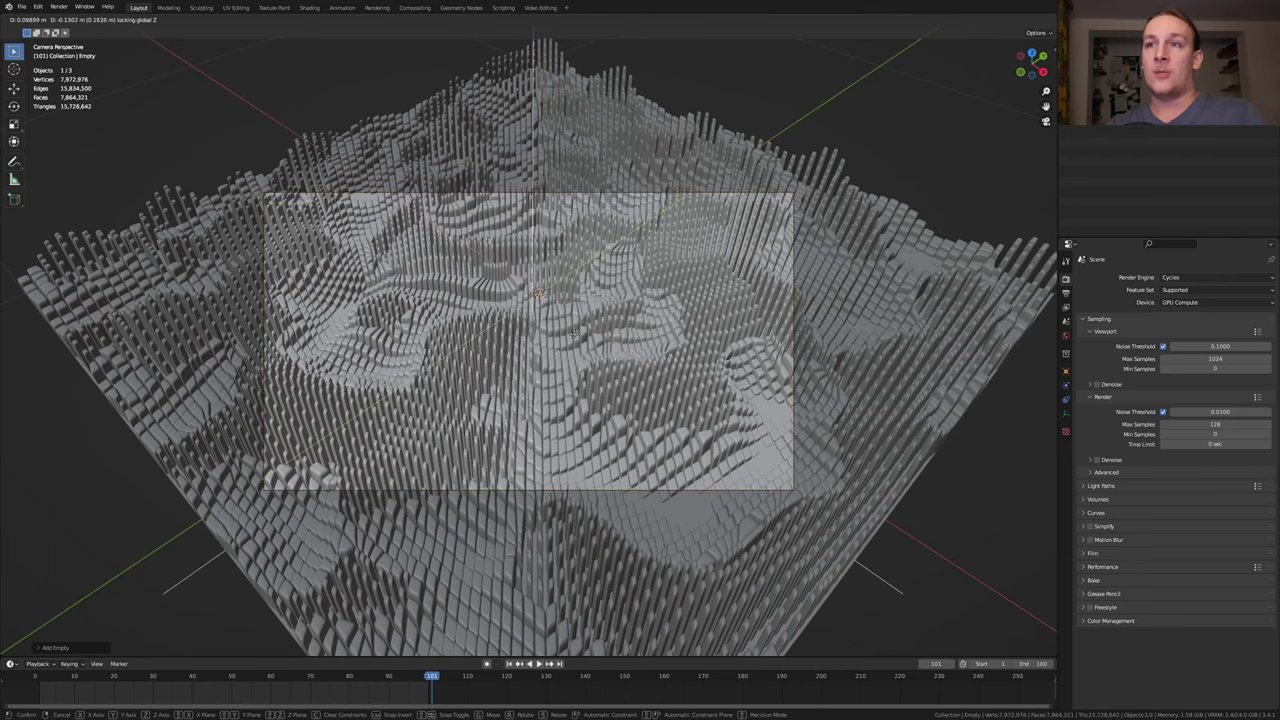
click(584, 337)
Step: Enable Depth of Field on the camera, with the Empty as focus object and an F-Stop of 1
click(1106, 52)
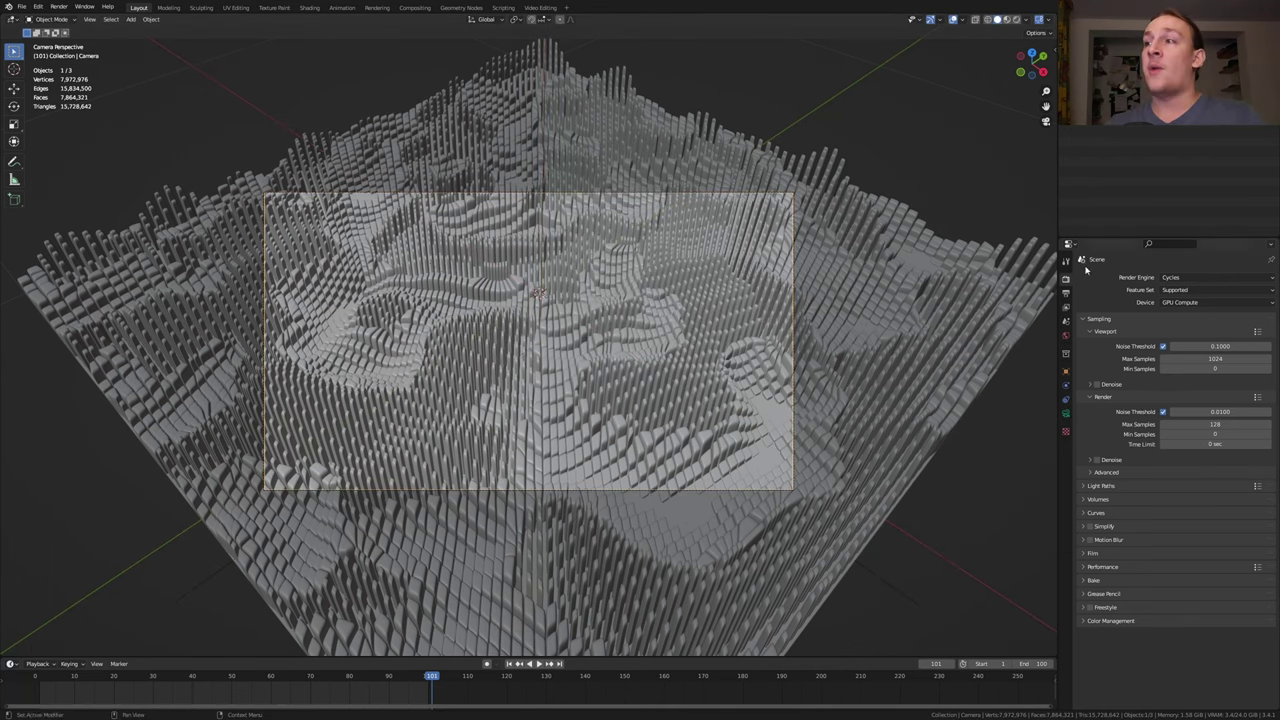
click(1066, 415)
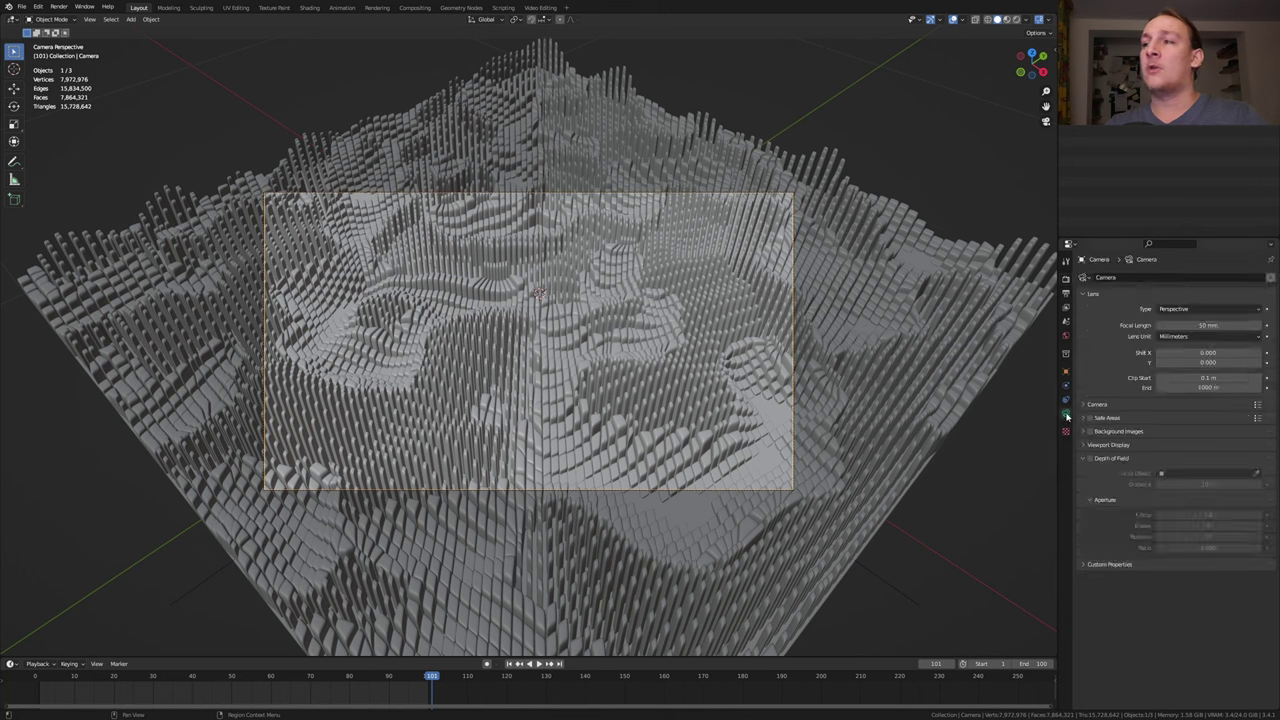
click(1090, 459)
click(1177, 476)
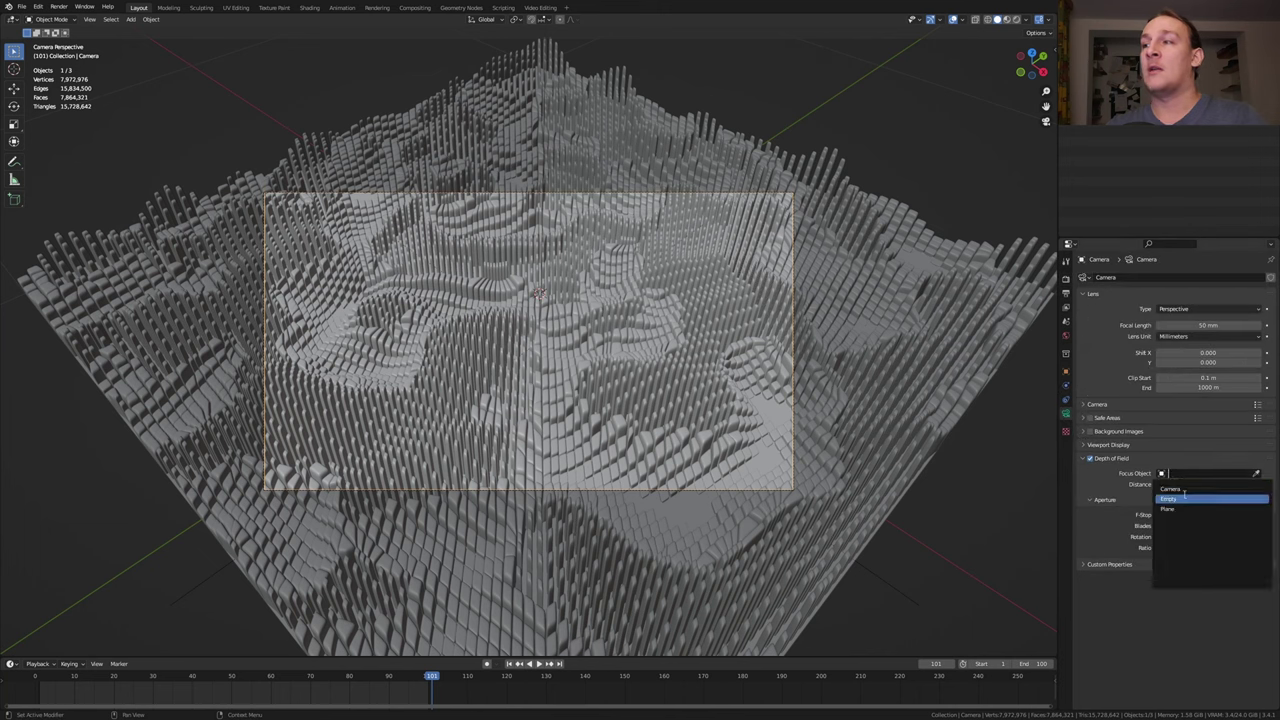
click(1185, 500)
click(1193, 514)
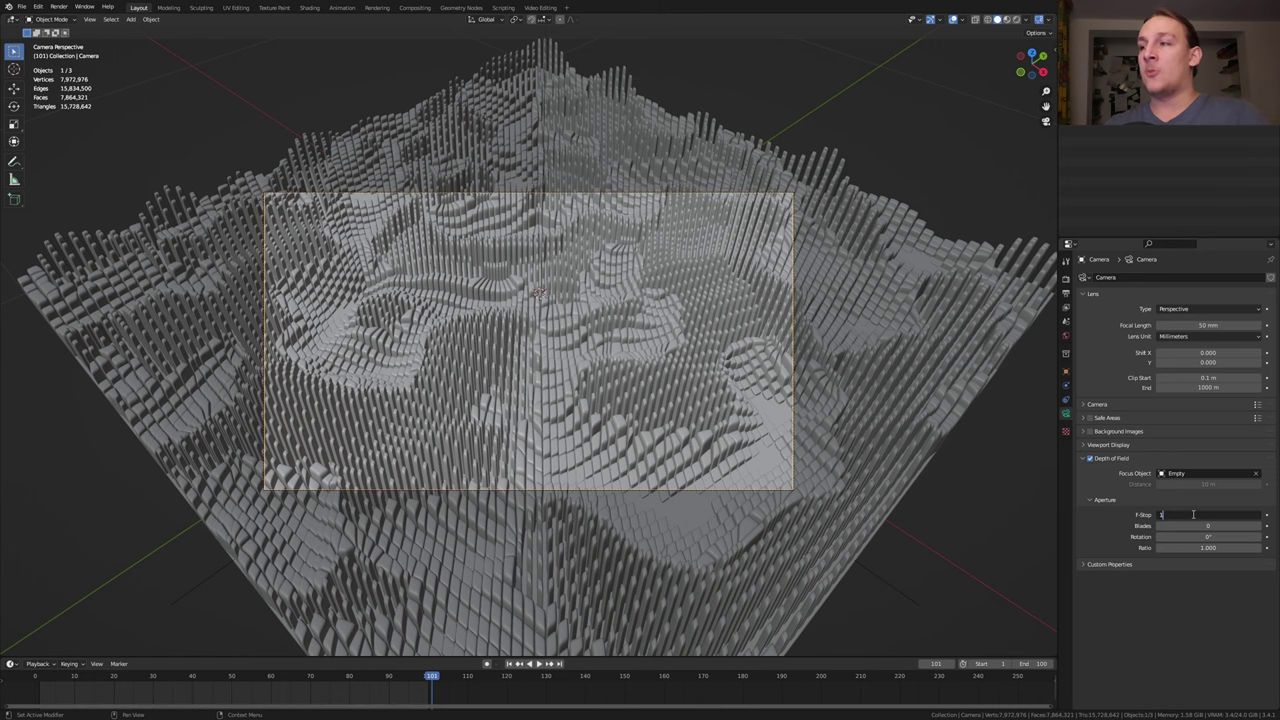
text(1)
key(Return)
drag(1195, 525, 1205, 525)
Step: Set the render Max Samples to 256 and show the scene's Color Management settings
click(1065, 278)
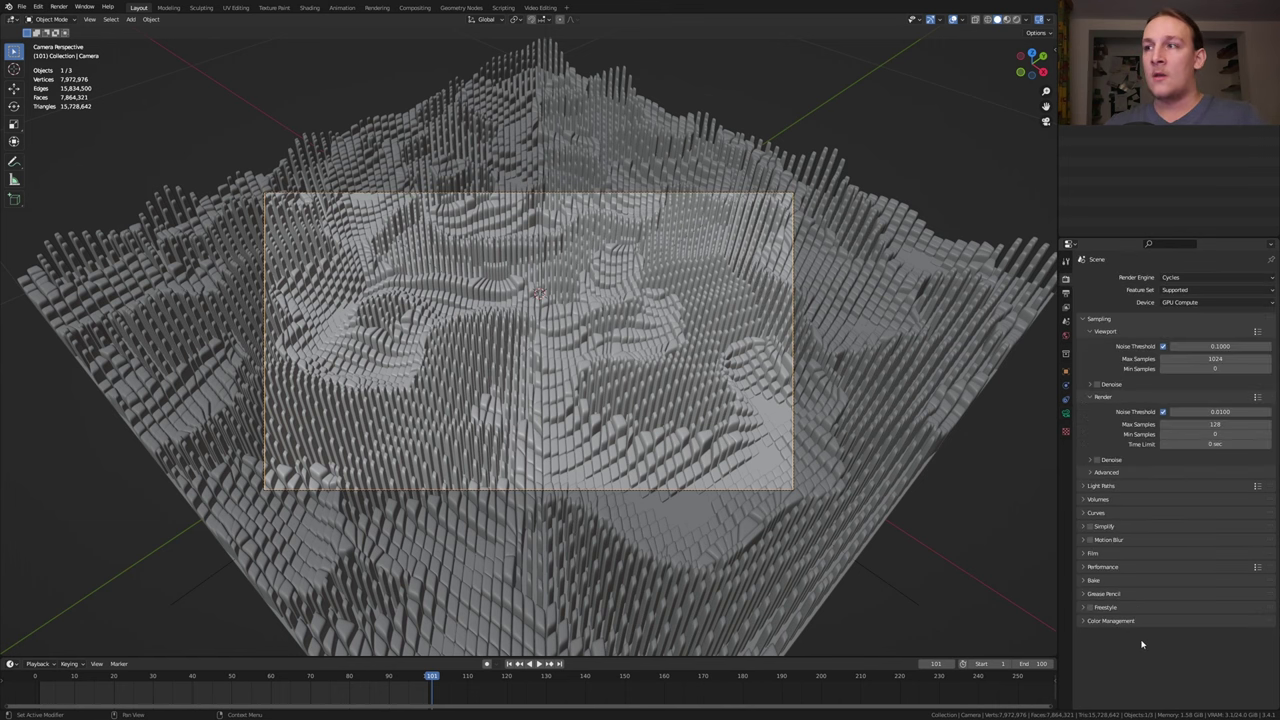
click(1218, 424)
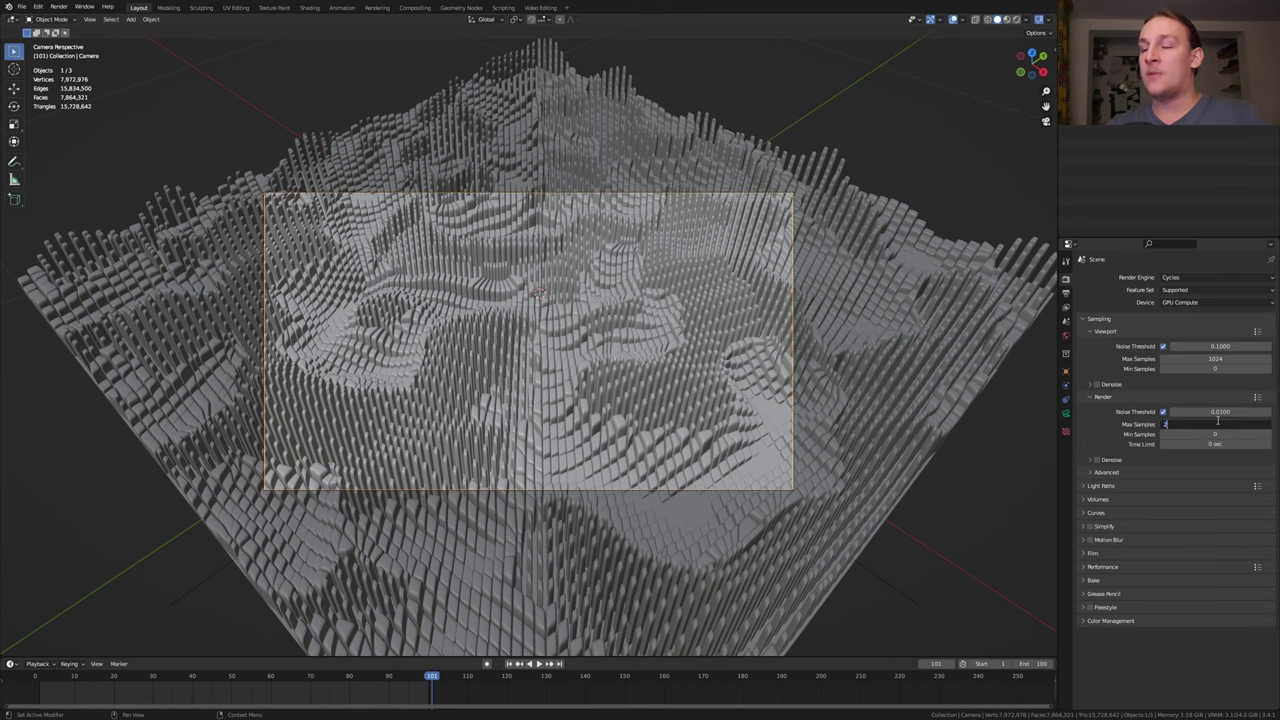
text(256)
key(Return)
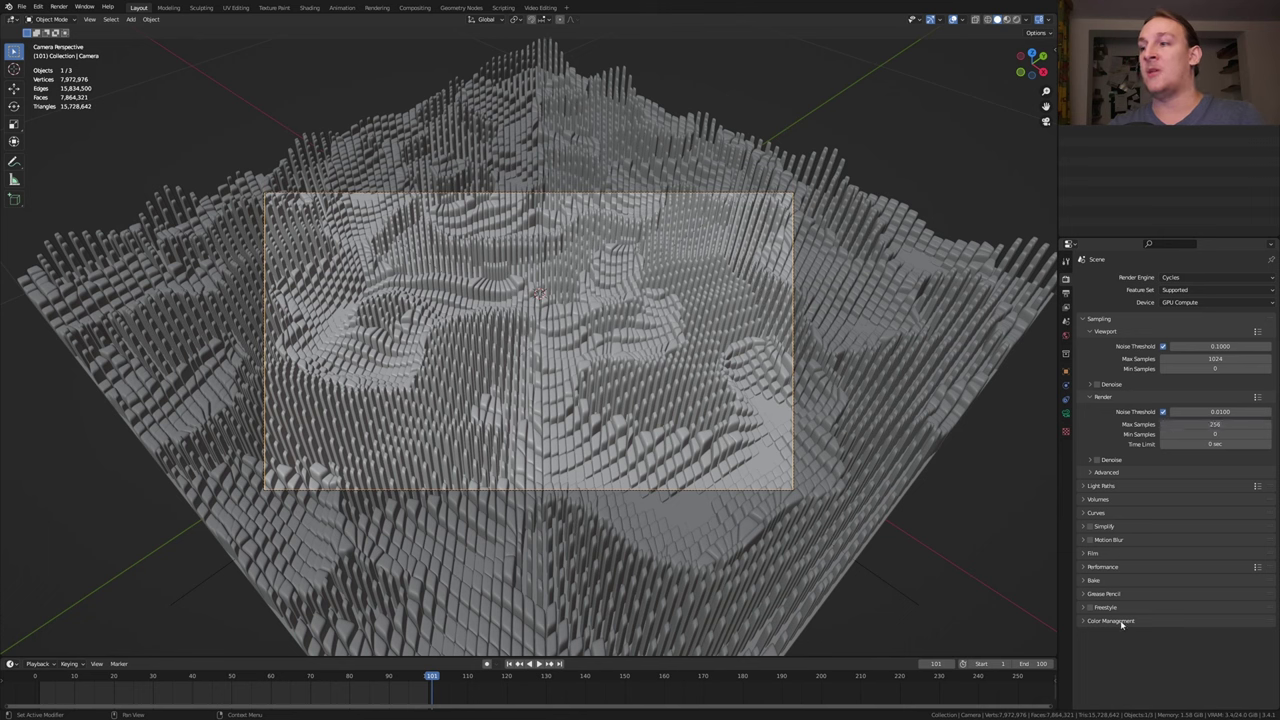
click(1112, 621)
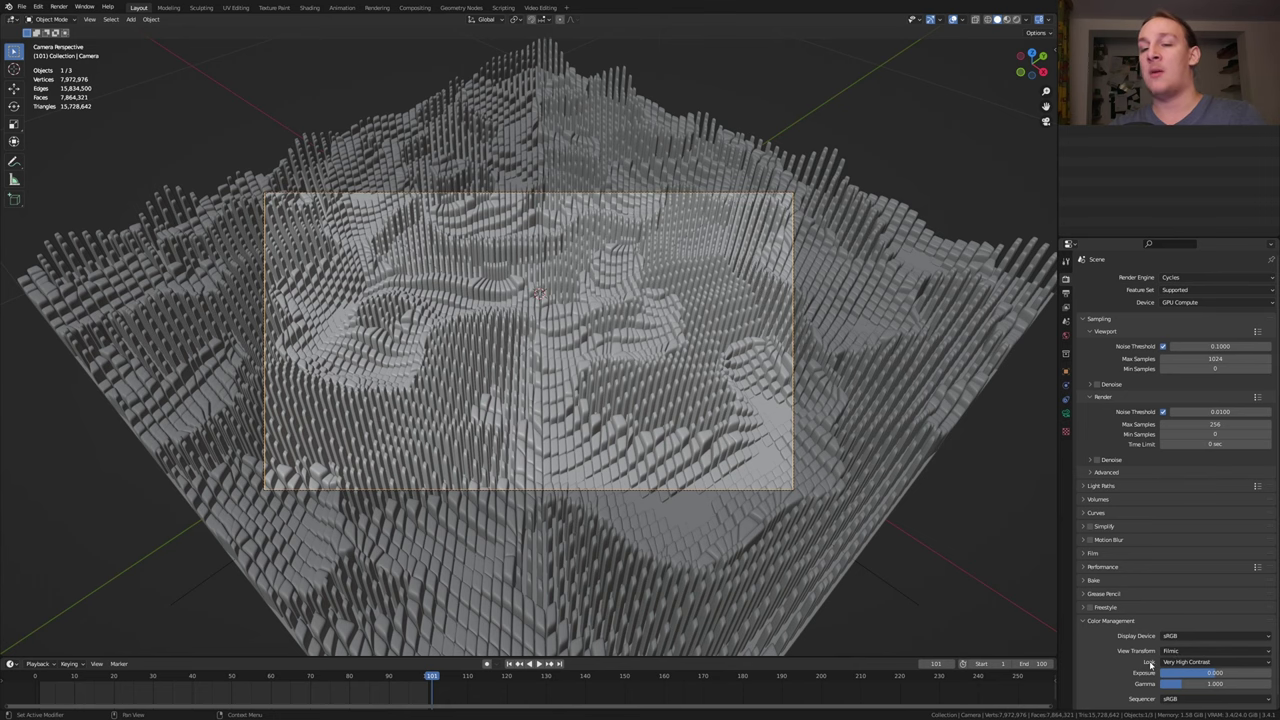
Step: In the Compositing workspace, set the output frame rate to 30 fps and paste the Rended_Images folder path with a file name prefix as output path
click(428, 8)
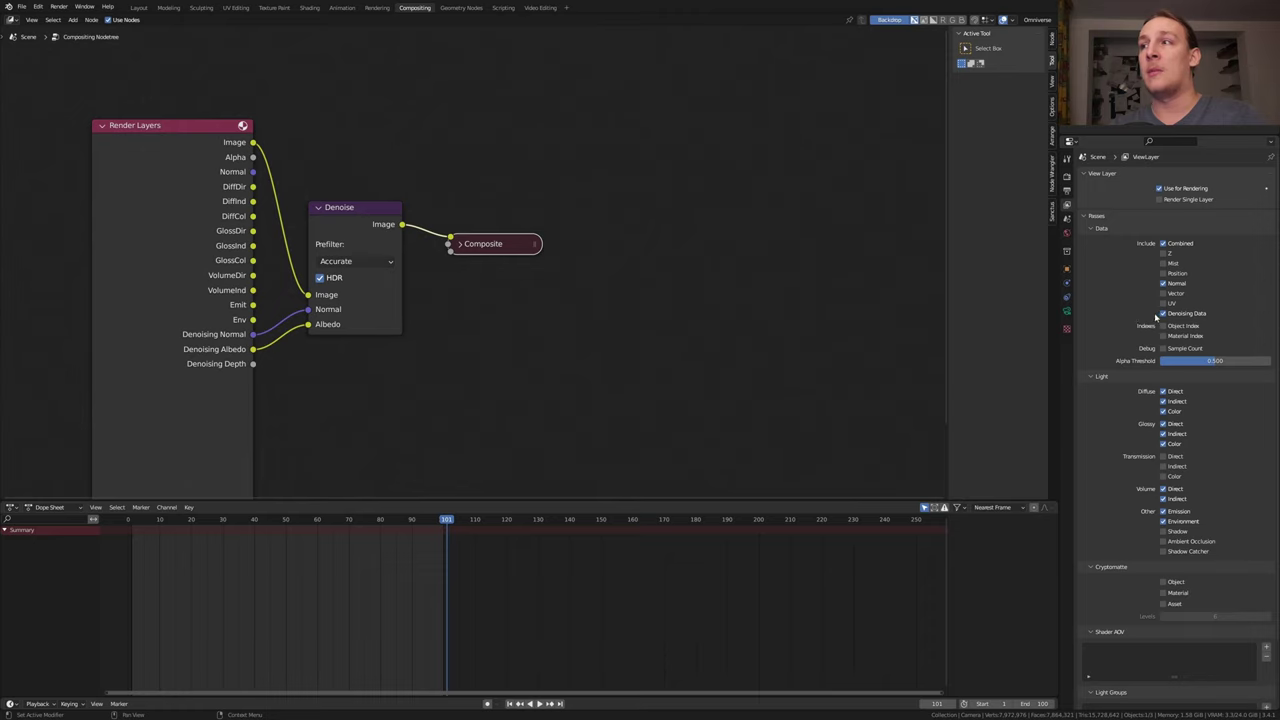
click(1066, 190)
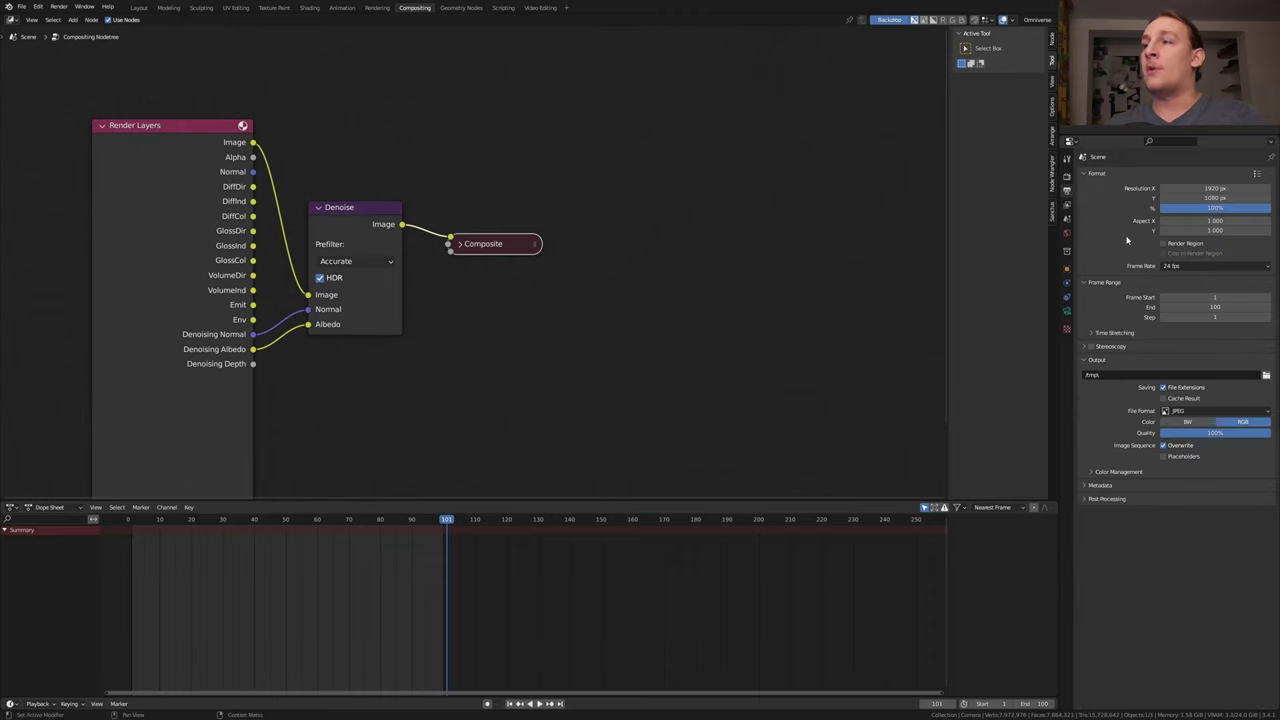
click(1184, 267)
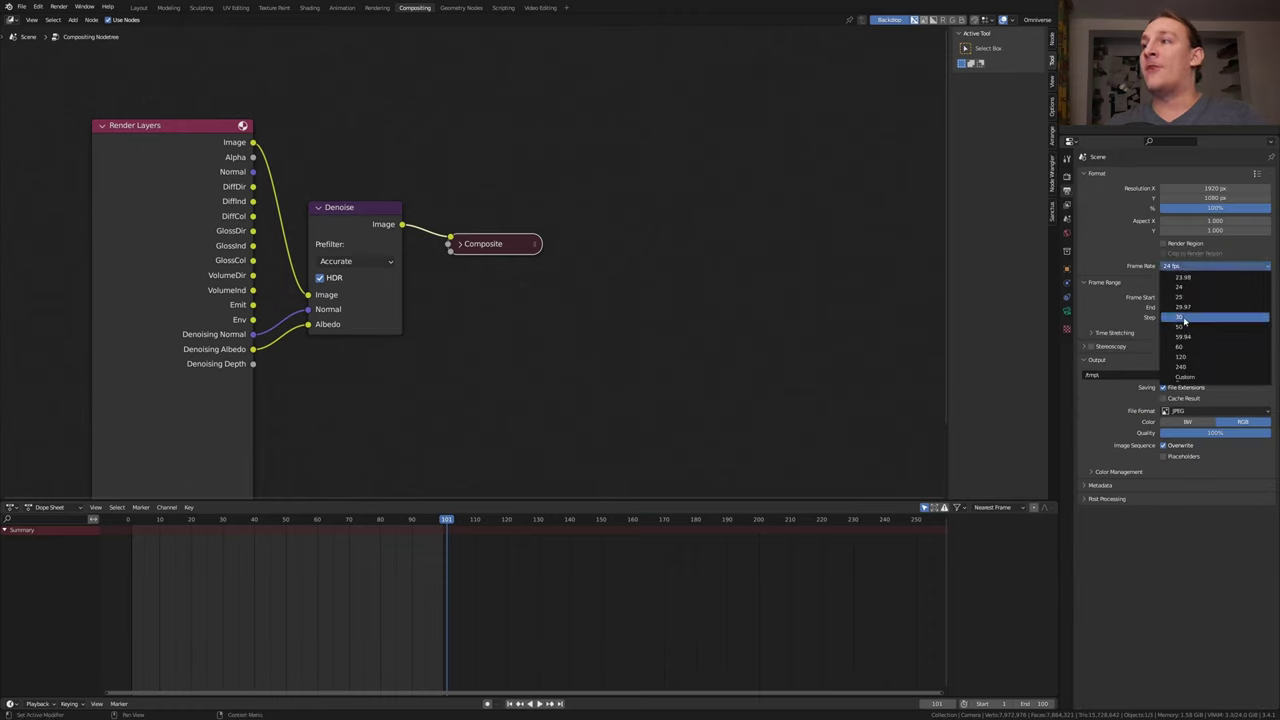
click(1180, 320)
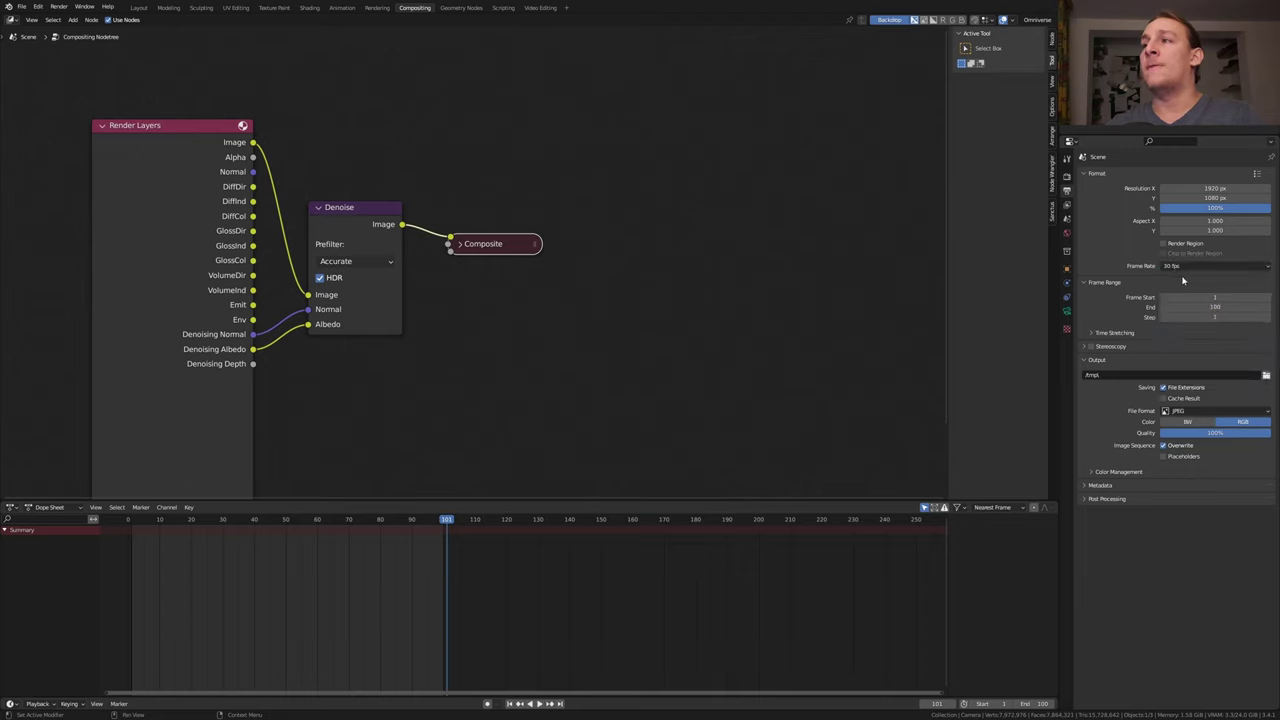
key(ctrl+v)
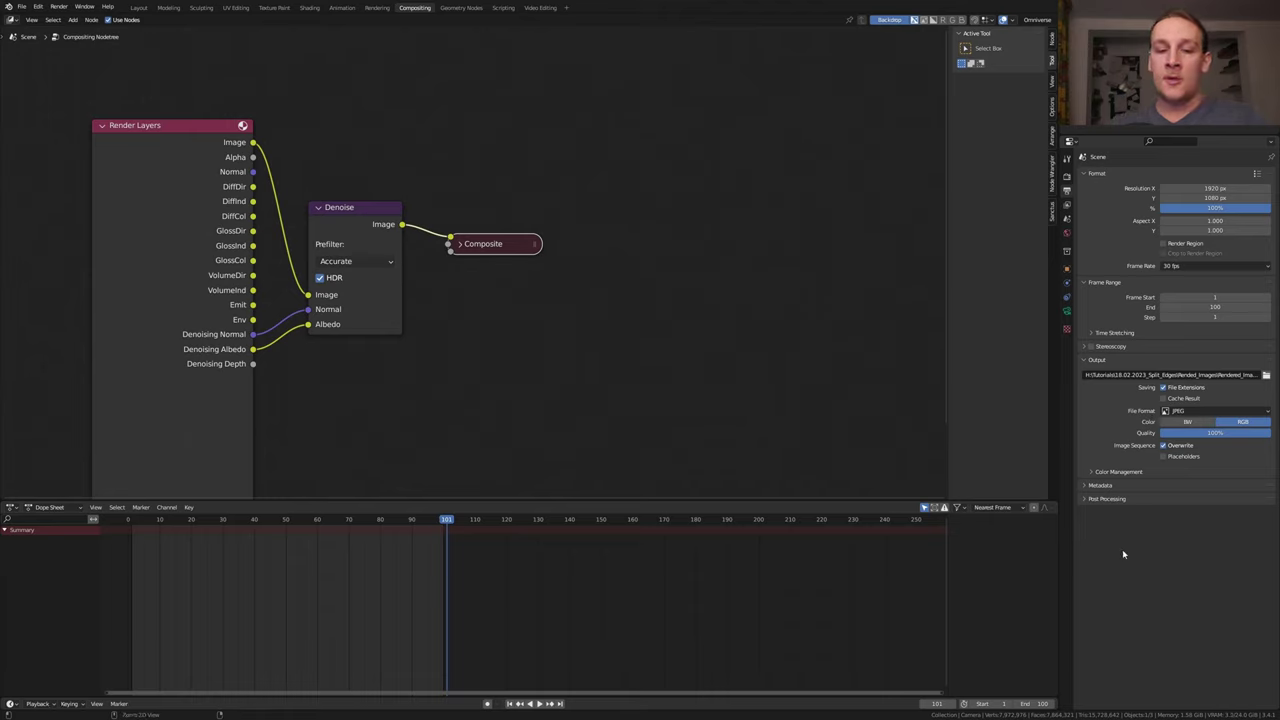
Step: Show the Performance settings of the Cycles render and save the file
click(1067, 178)
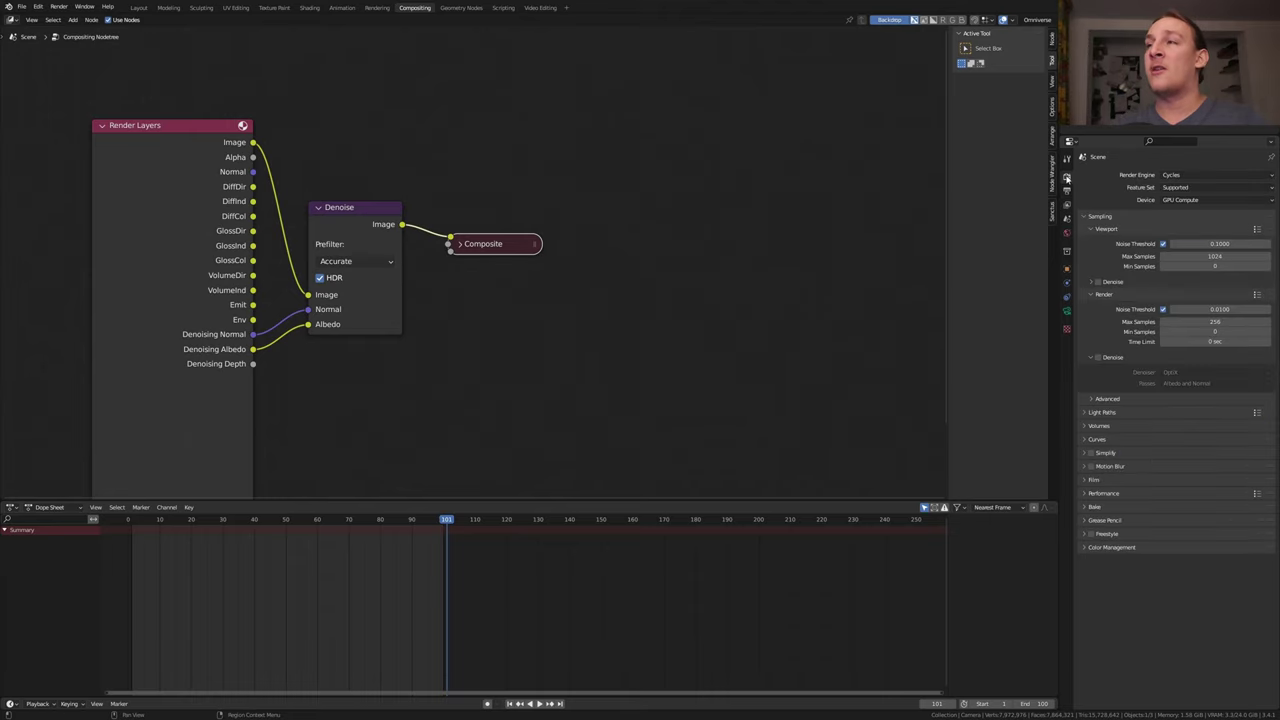
click(1110, 494)
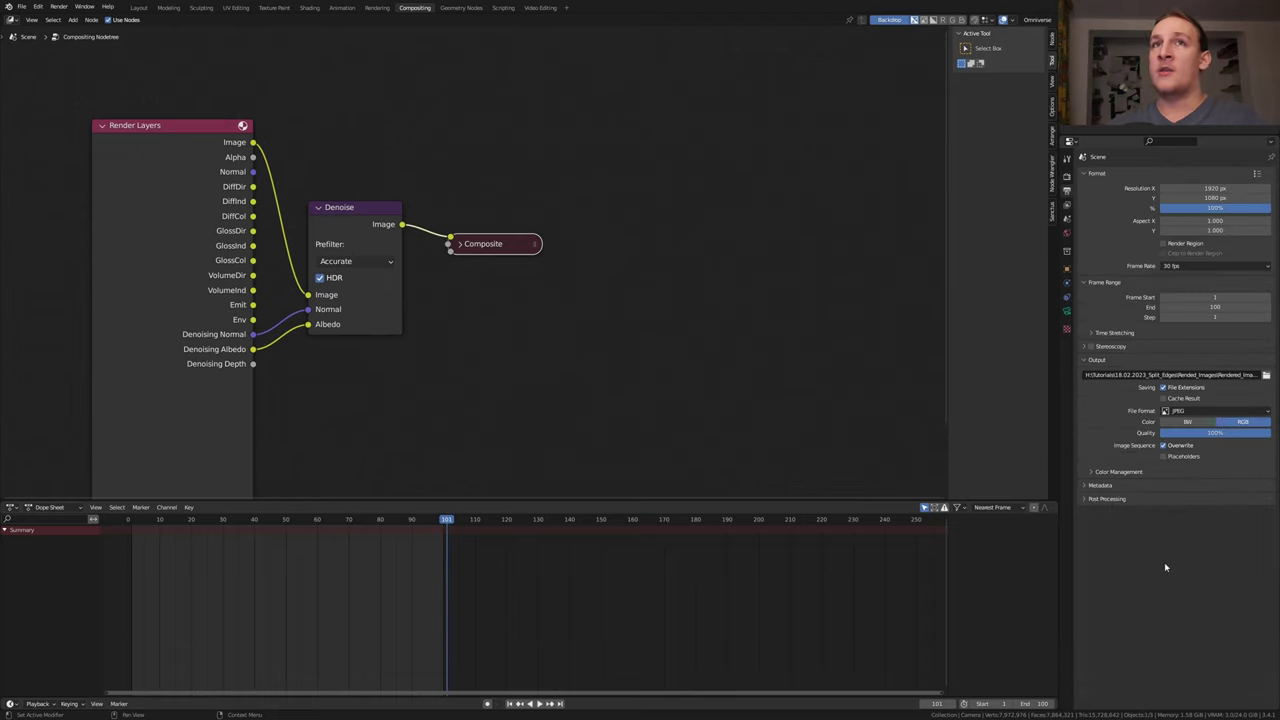
click(58, 7)
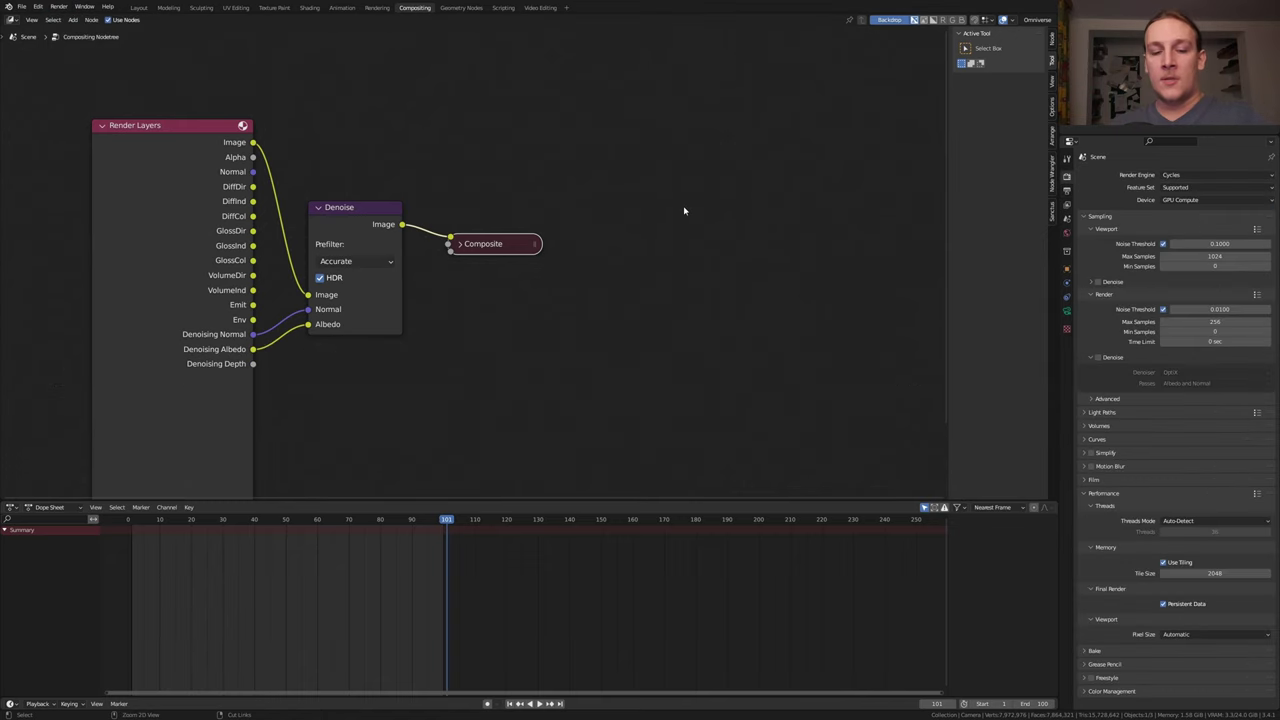
key(ctrl+s)
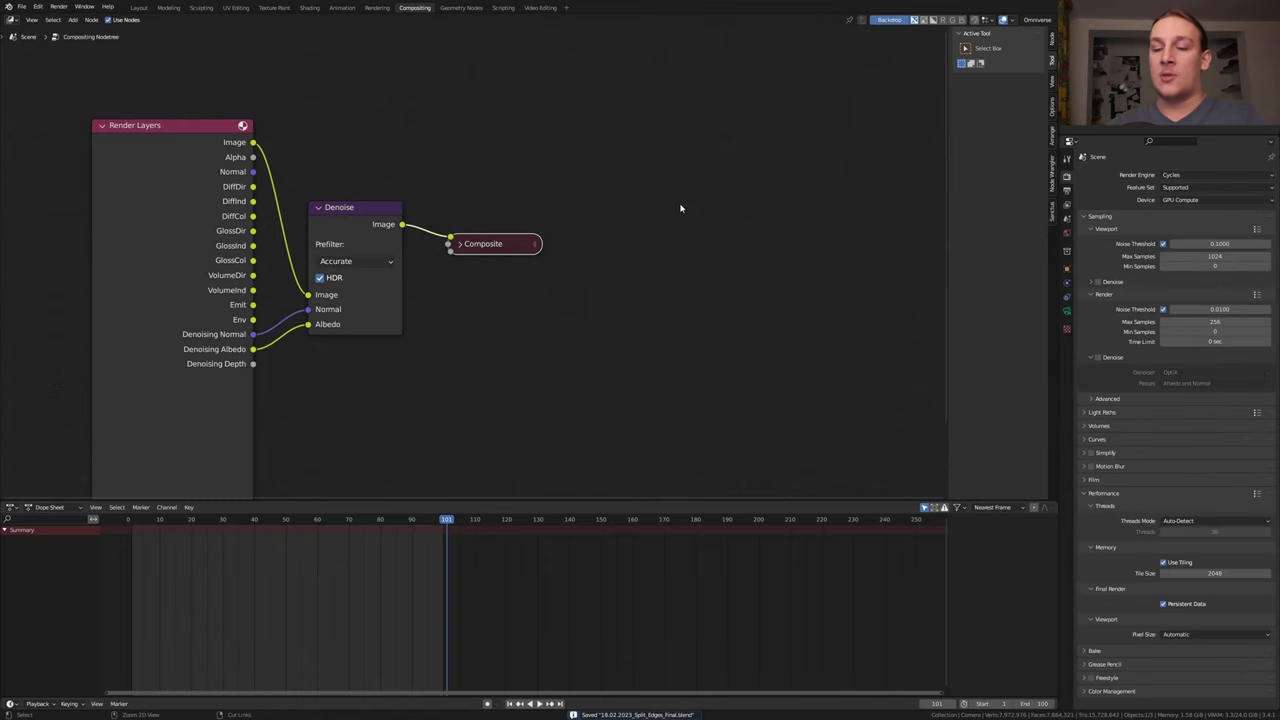
Step: Render the animation frames and close the render window
key(F12)
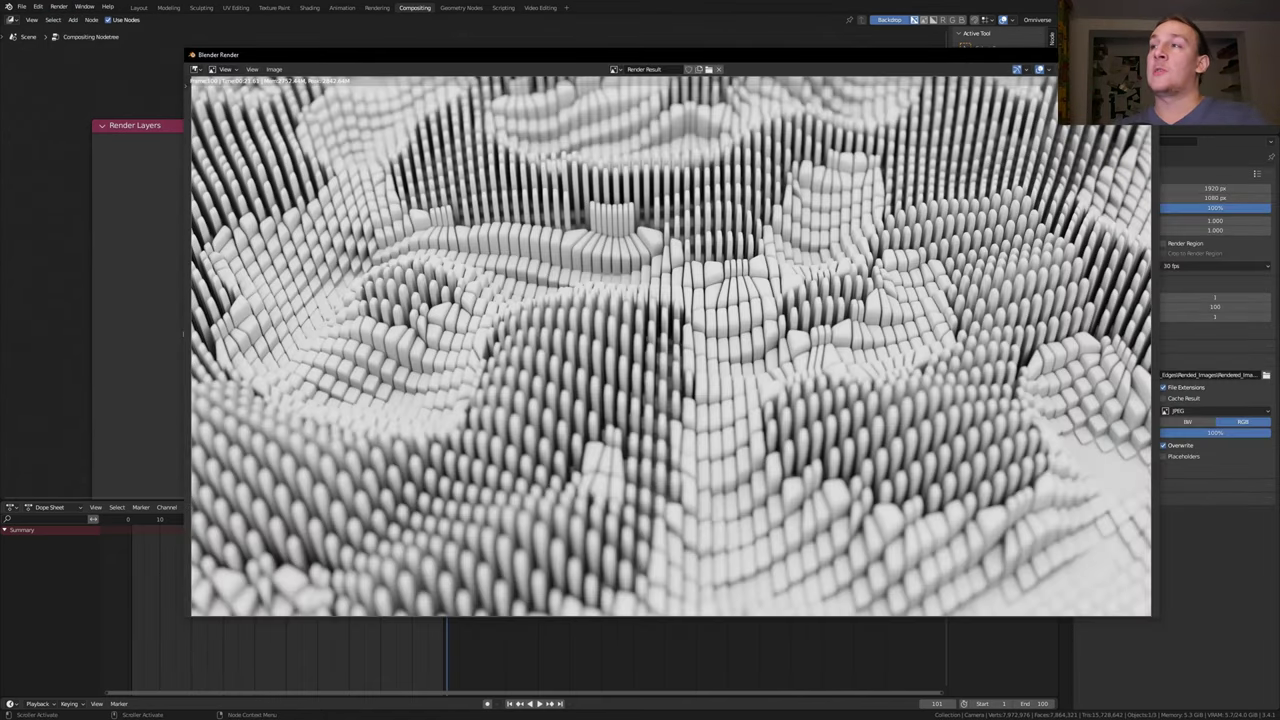
key(Escape)
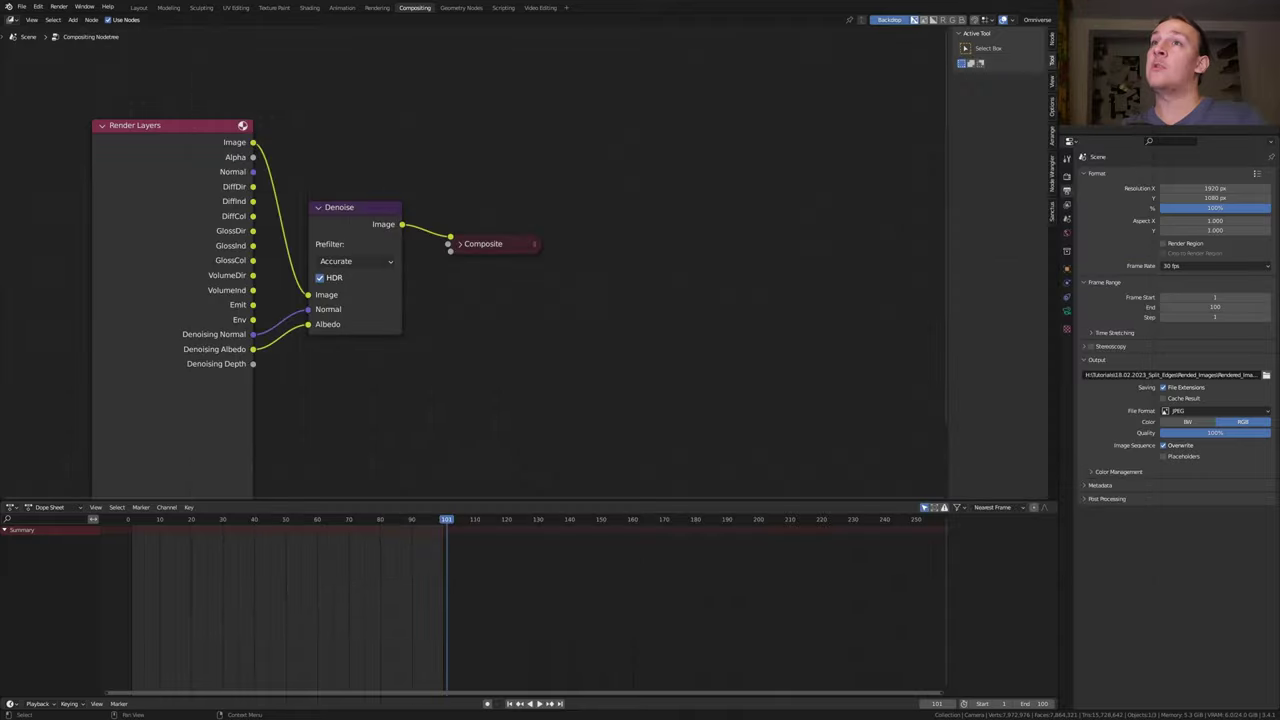
Step: In the Video Editing workspace, jump to the first frame and set color management to Look None and the Standard view transform
click(540, 8)
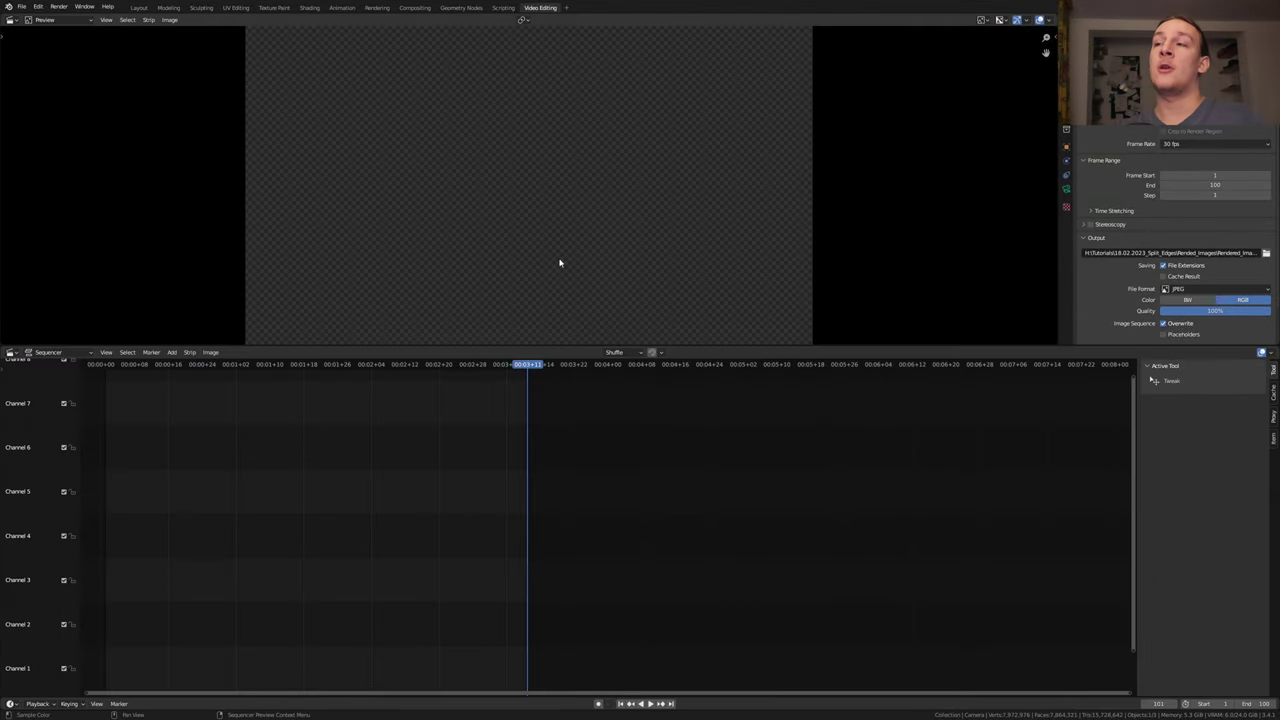
click(620, 704)
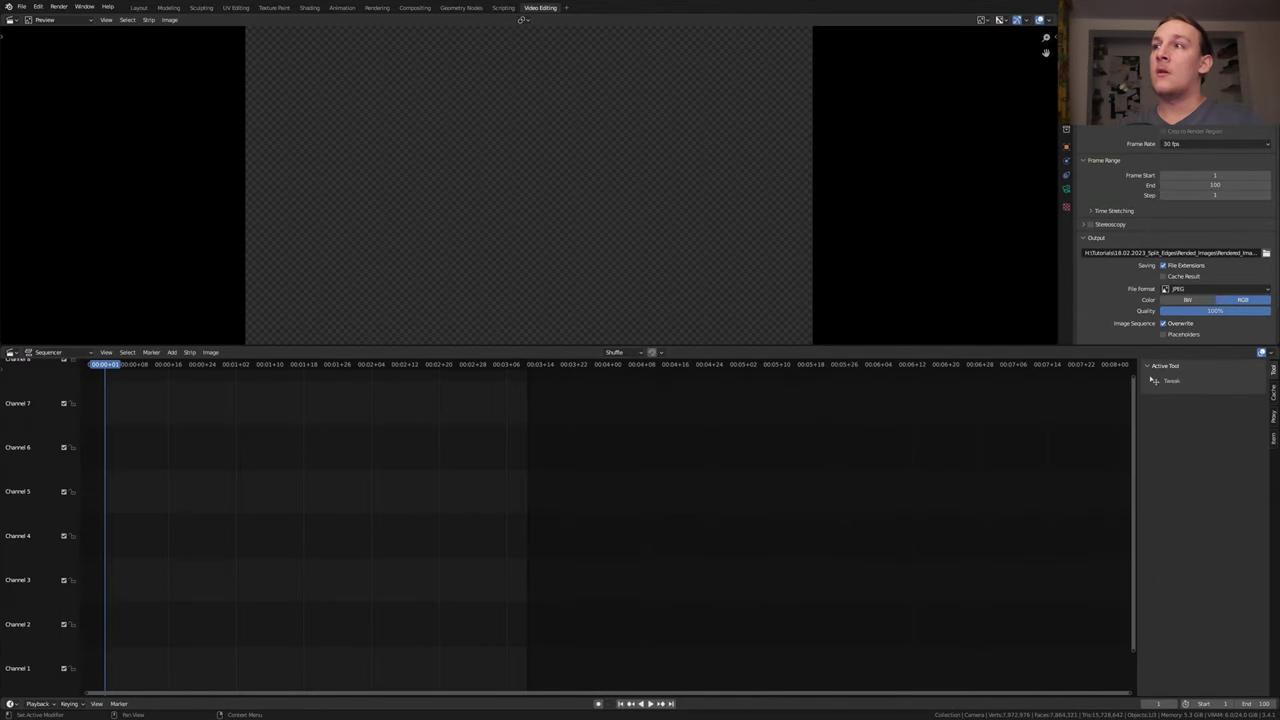
click(1066, 147)
scroll(1114, 257, down, 4)
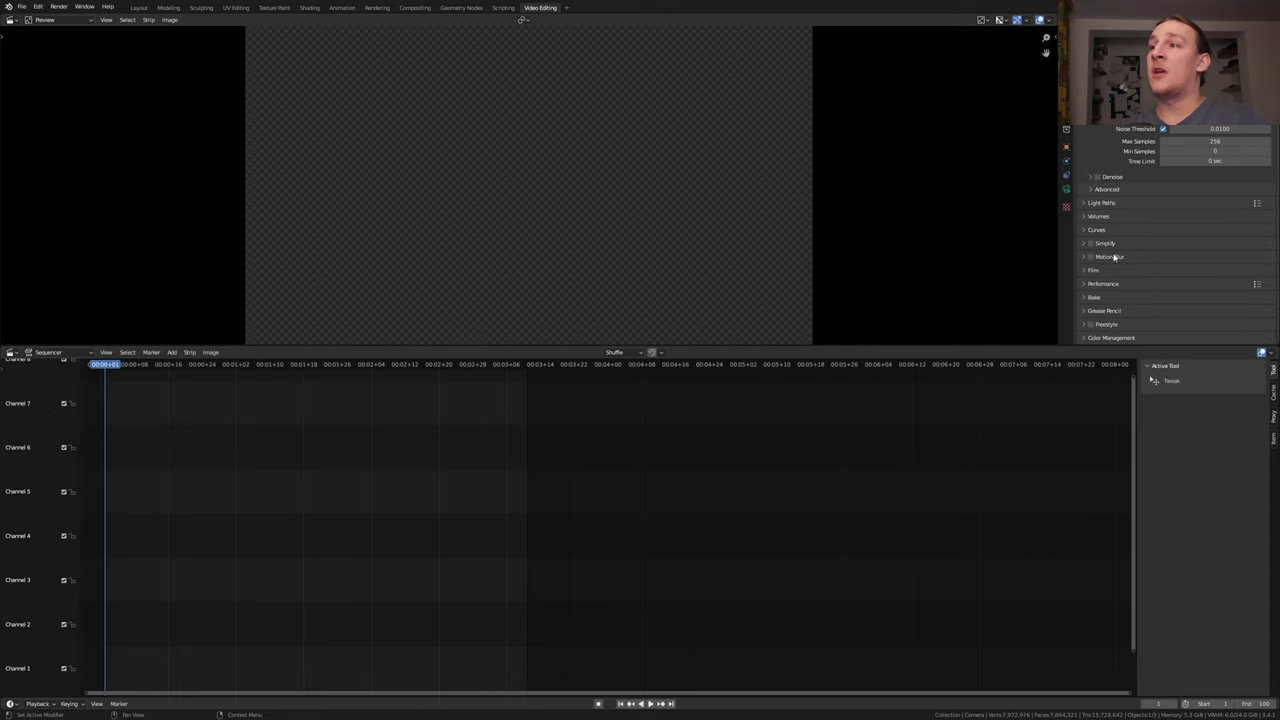
click(1107, 338)
scroll(1118, 303, down, 2)
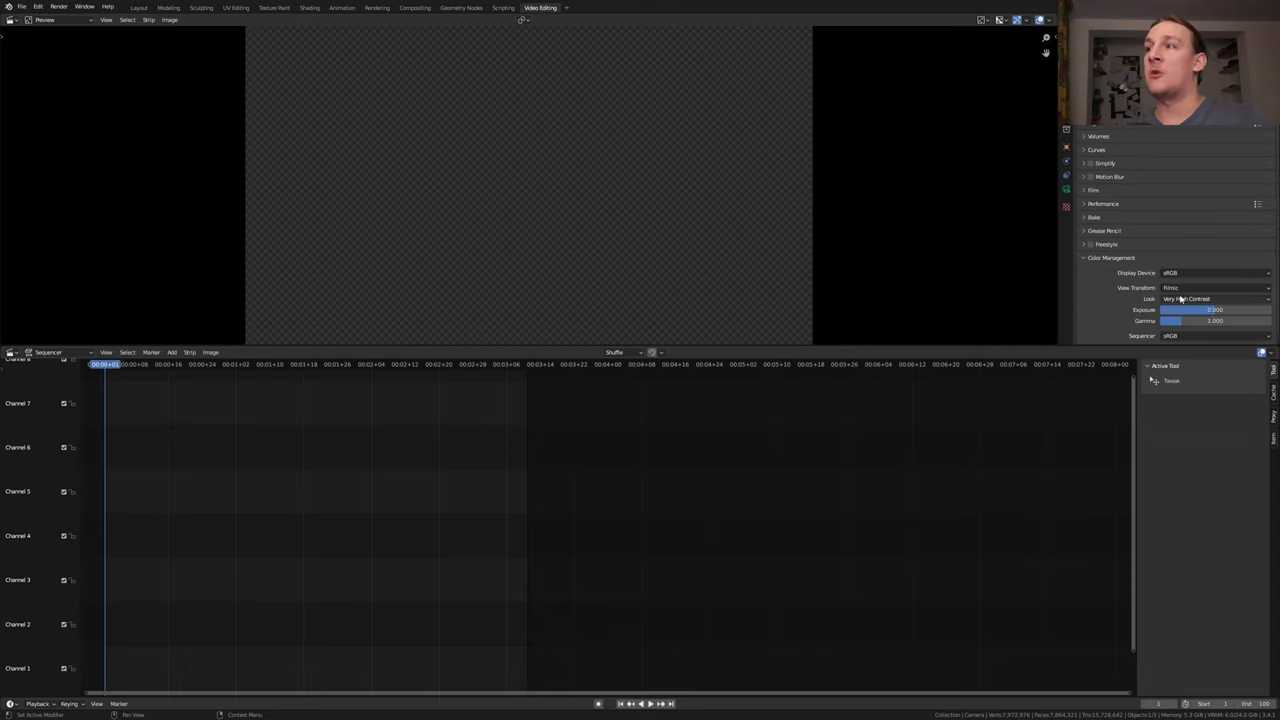
click(1180, 299)
click(1174, 312)
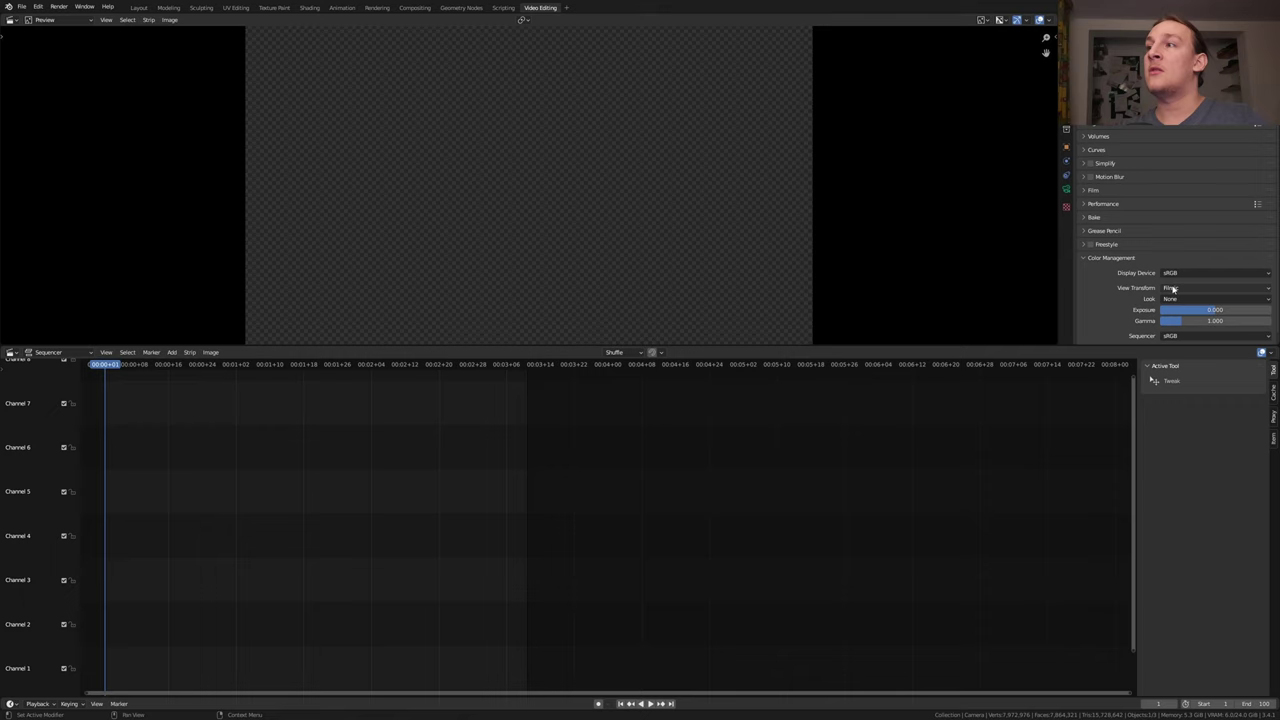
click(1190, 287)
click(1185, 299)
Step: Add all rendered JPEG frames from the Rended_Images folder to the sequencer as an image sequence strip
key(shift+a)
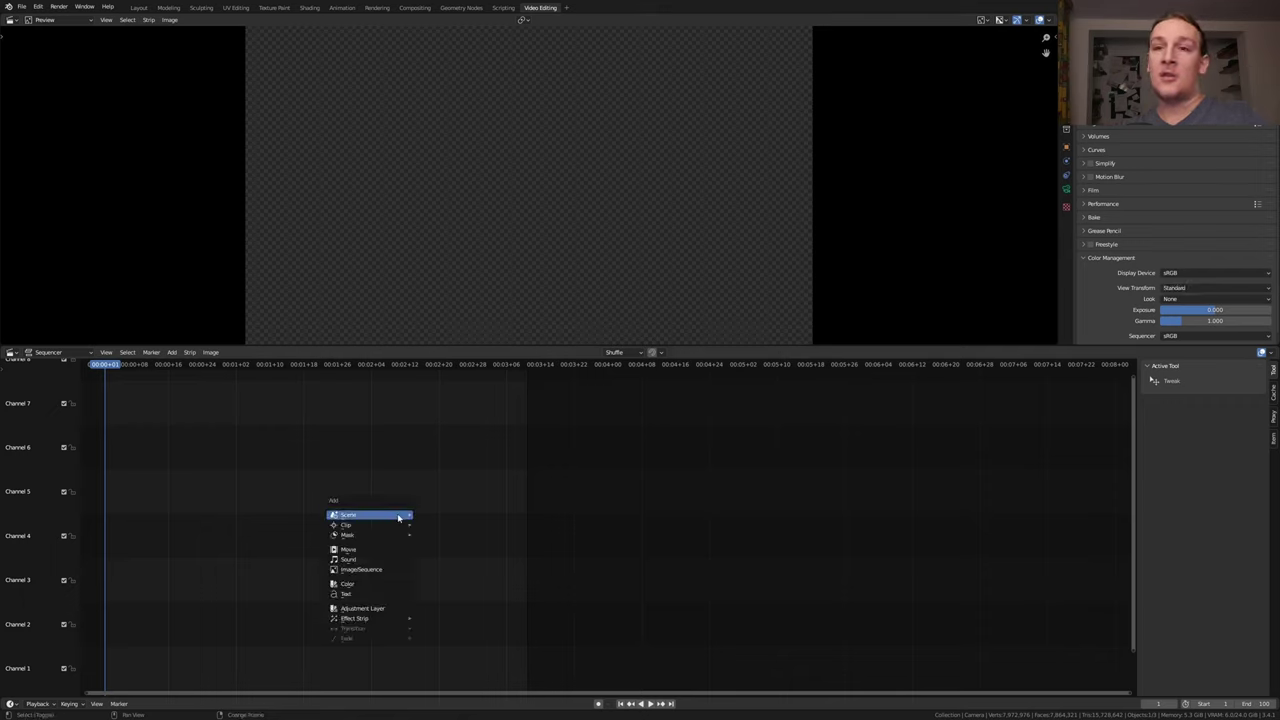
click(401, 570)
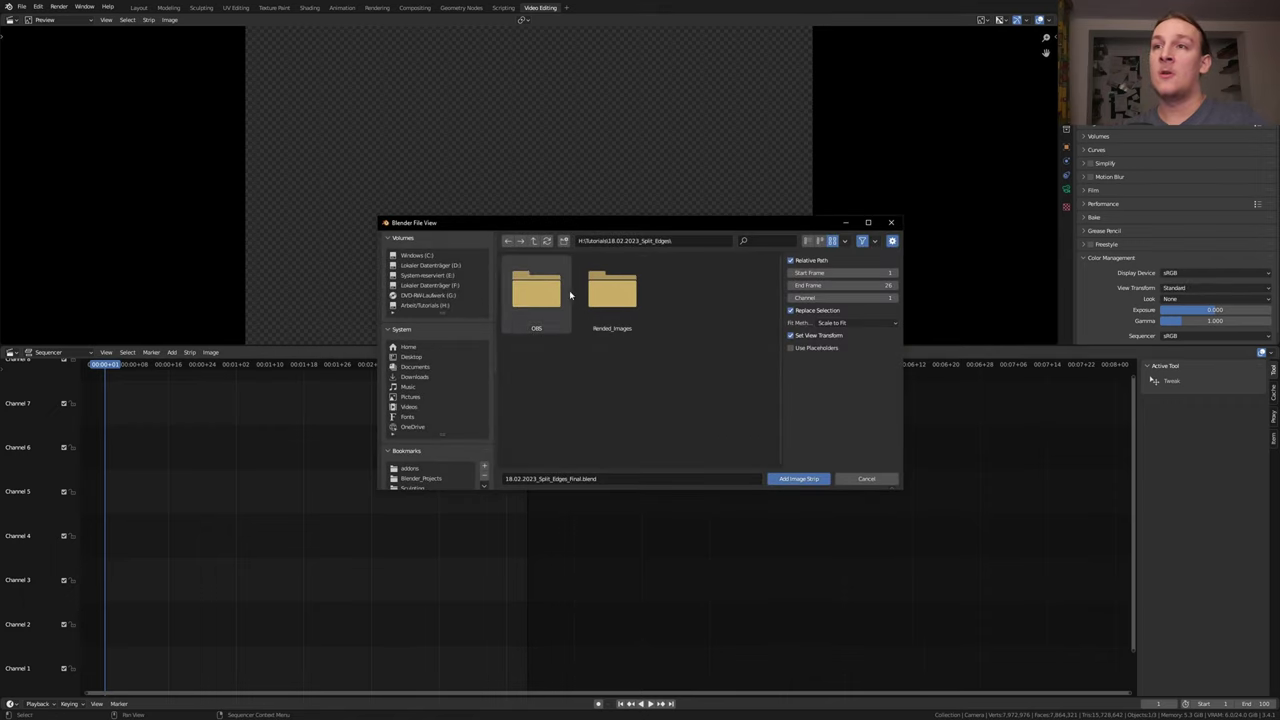
double_click(605, 272)
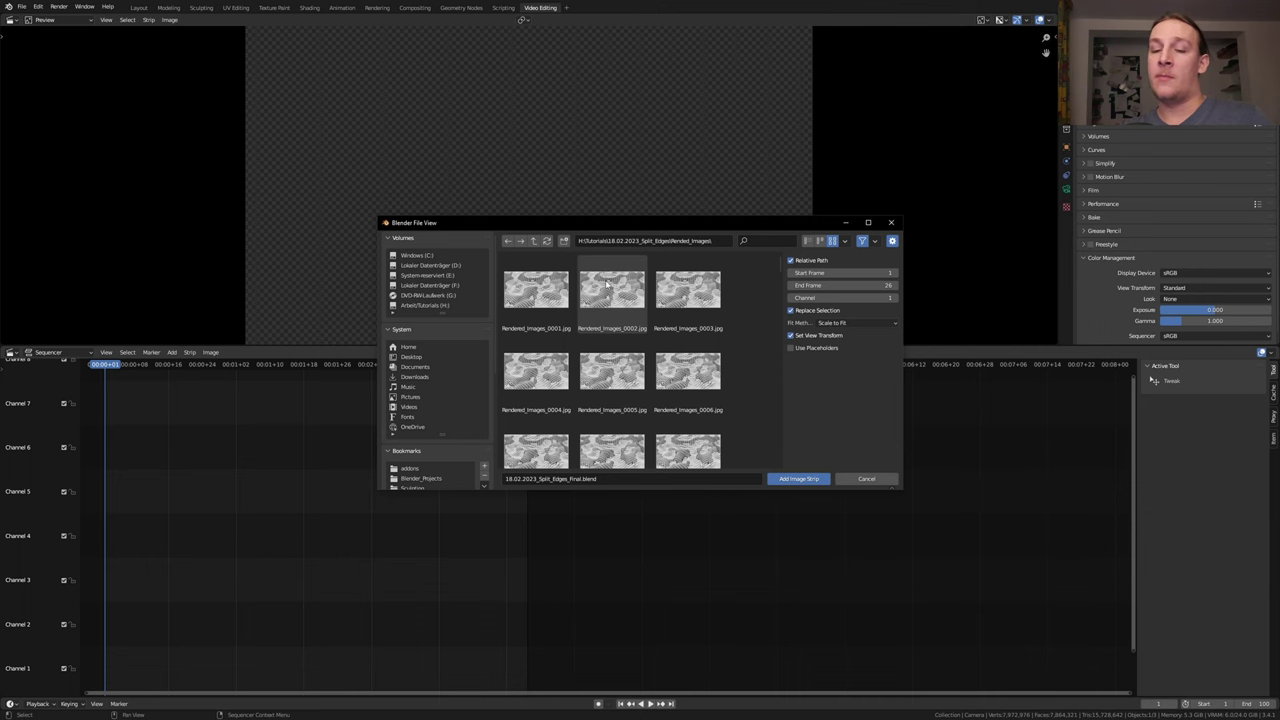
key(a)
key(Return)
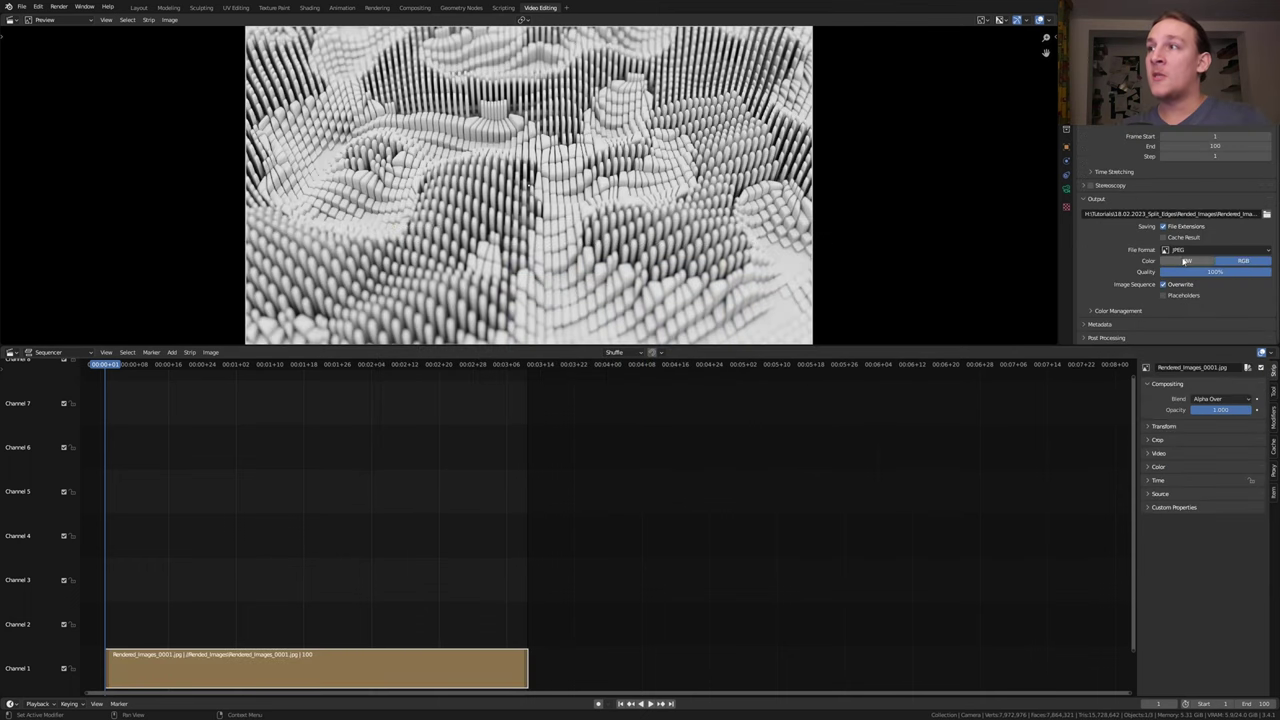
Step: Set the output file format to FFmpeg Video with the MPEG-4 container
click(1194, 251)
click(1236, 300)
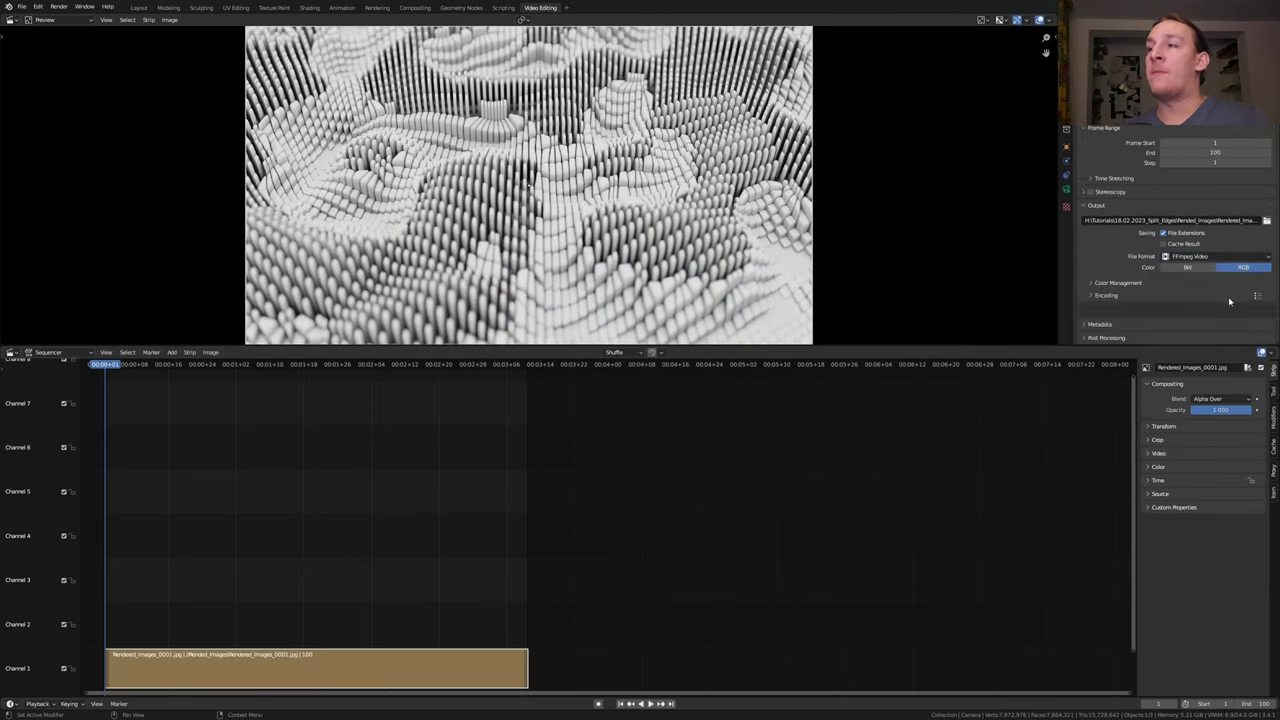
click(1110, 310)
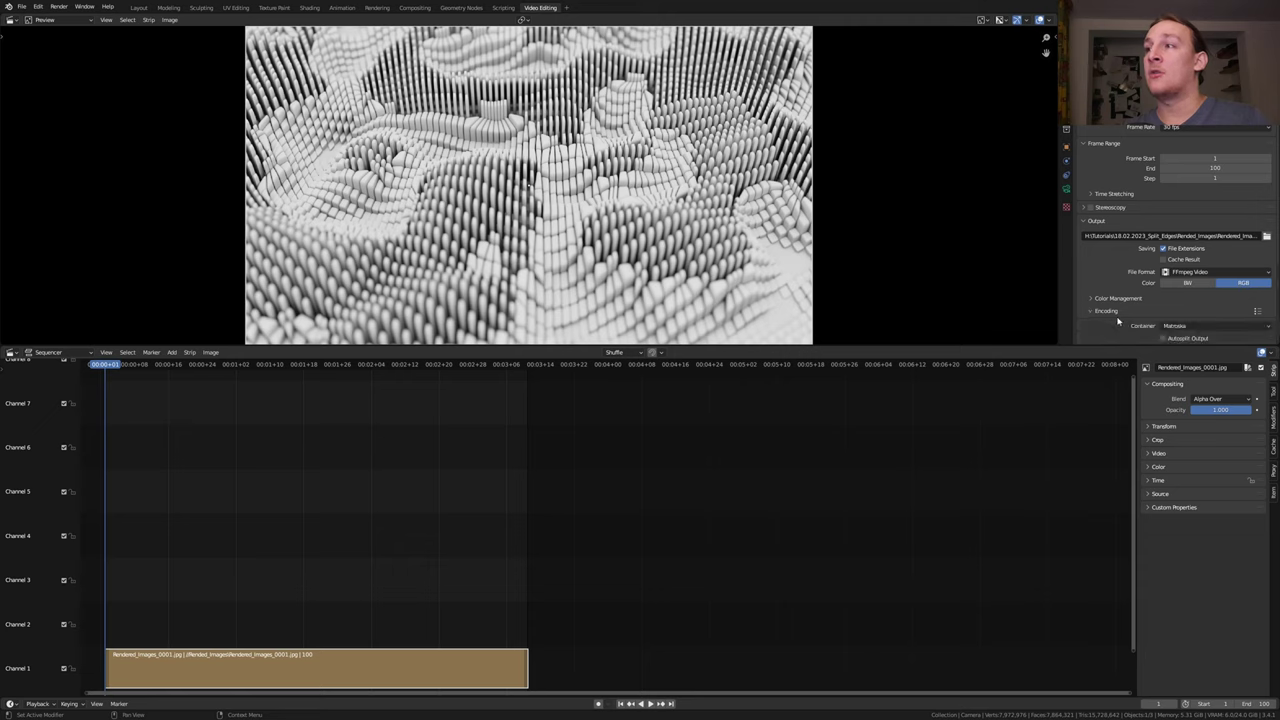
click(1191, 326)
click(1190, 362)
Step: Set the video's Output Quality to High Quality and save the file
scroll(1185, 330, down, 2)
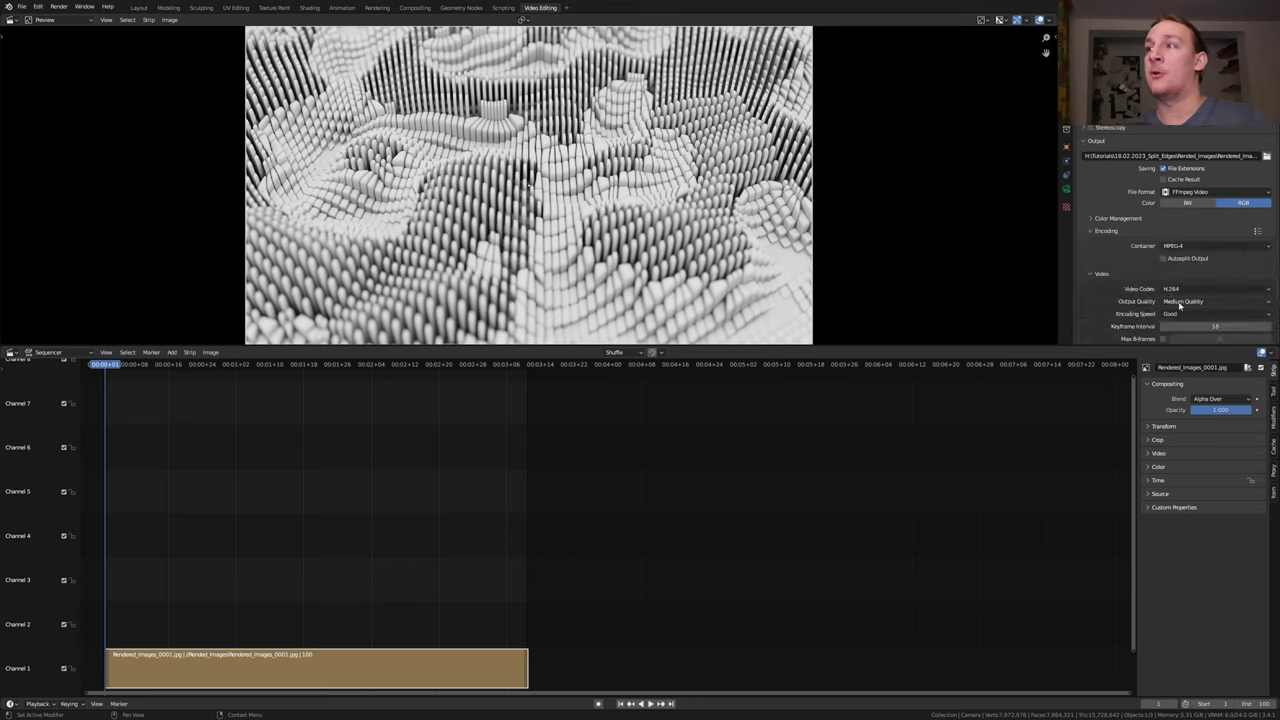
click(1180, 306)
click(1180, 344)
key(ctrl+s)
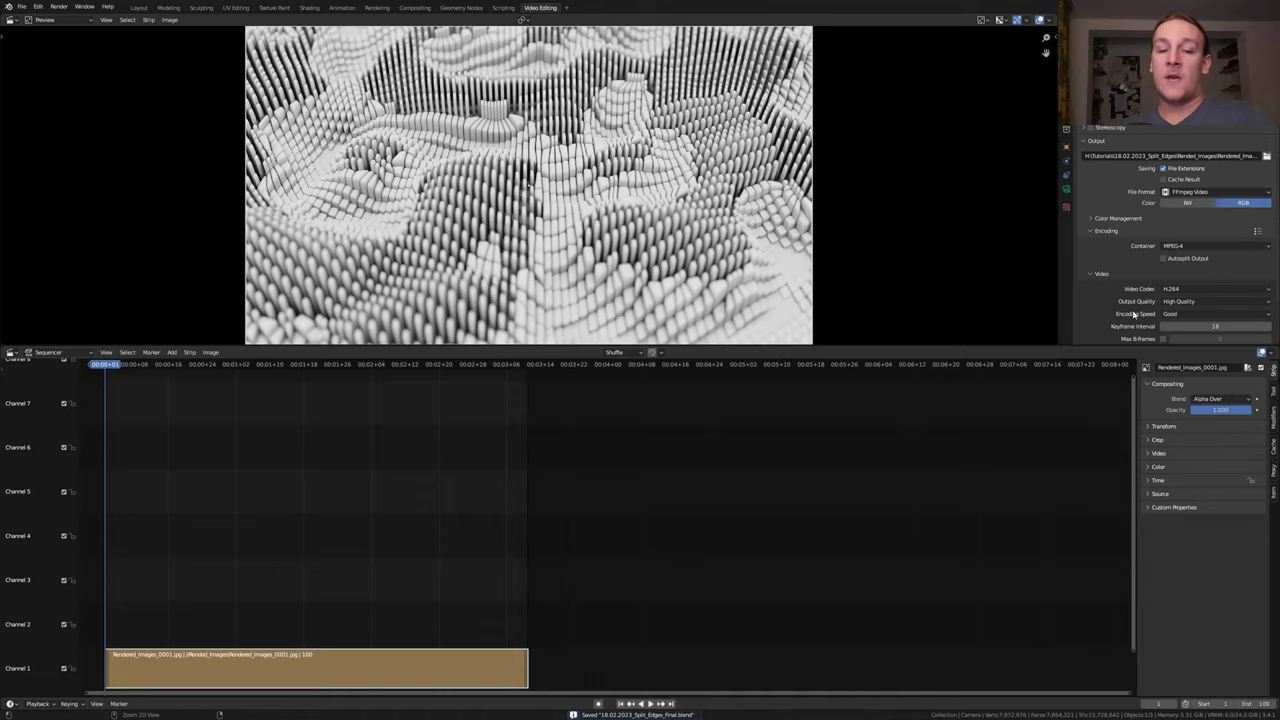